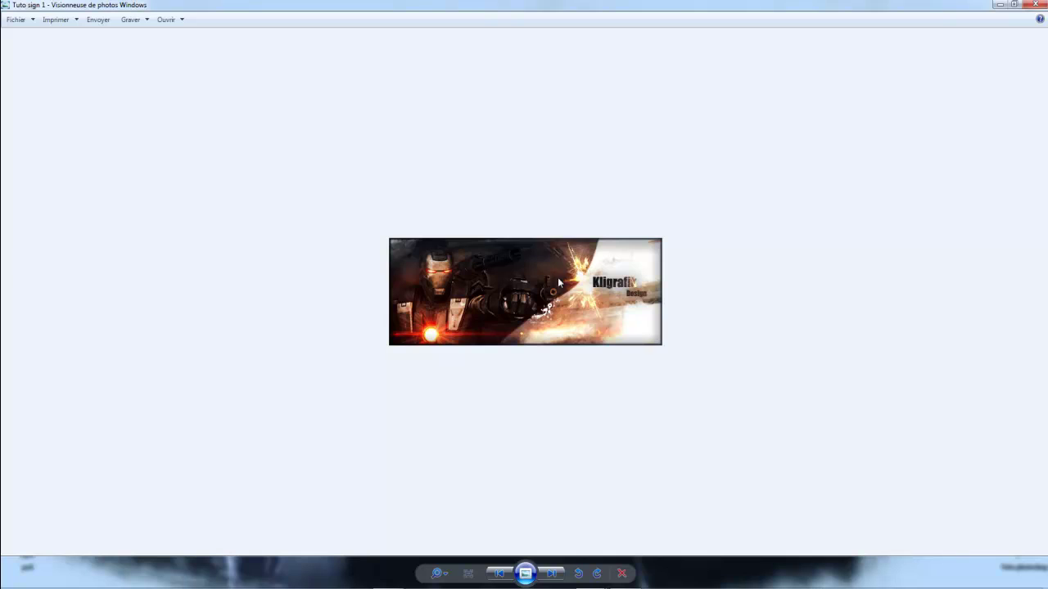
# Compare the finished signature with its source images (explosion, War Machine render and red flare), and close the photo viewer.
pyautogui.press('Right')
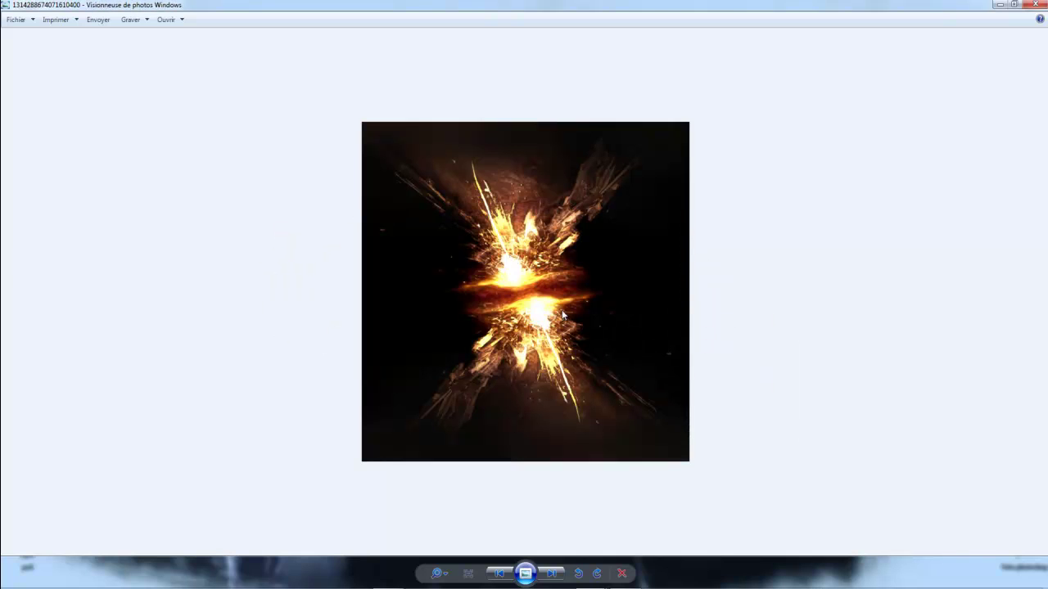
pyautogui.press('Right')
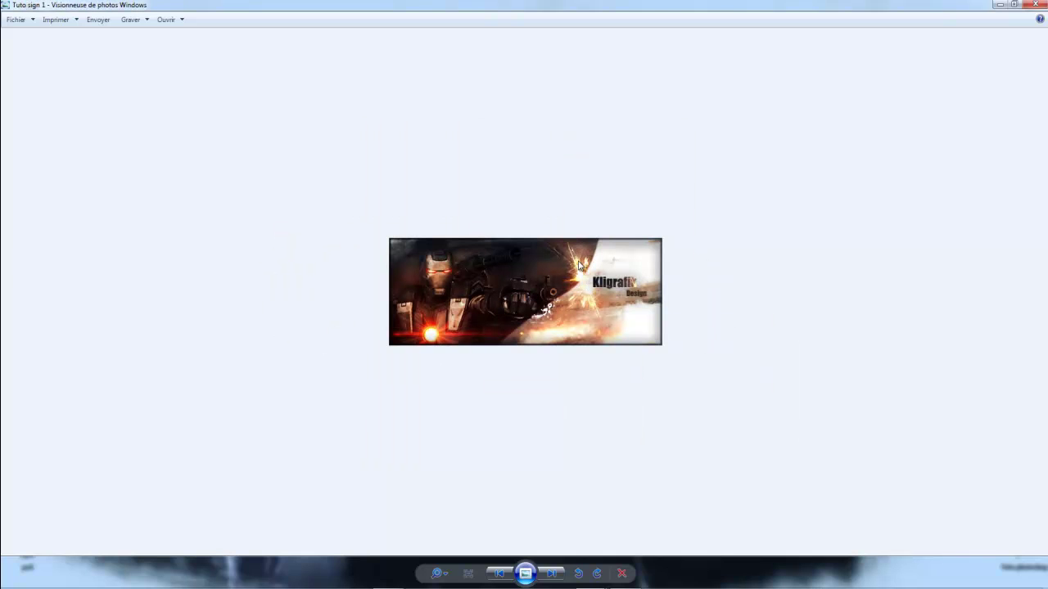
pyautogui.press('Left')
pyautogui.press('Left')
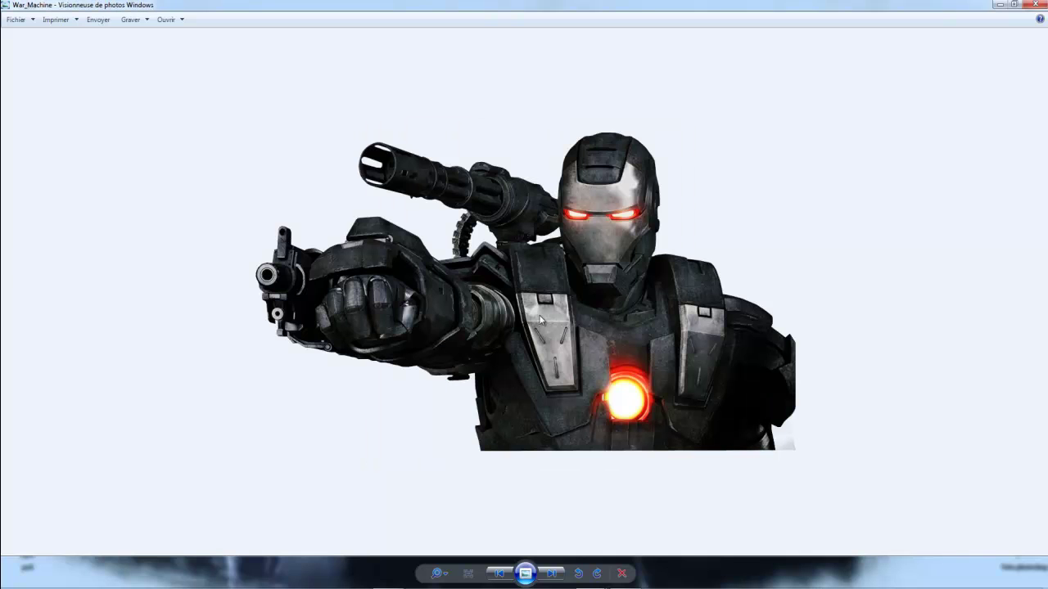
pyautogui.press('Right')
pyautogui.press('Right')
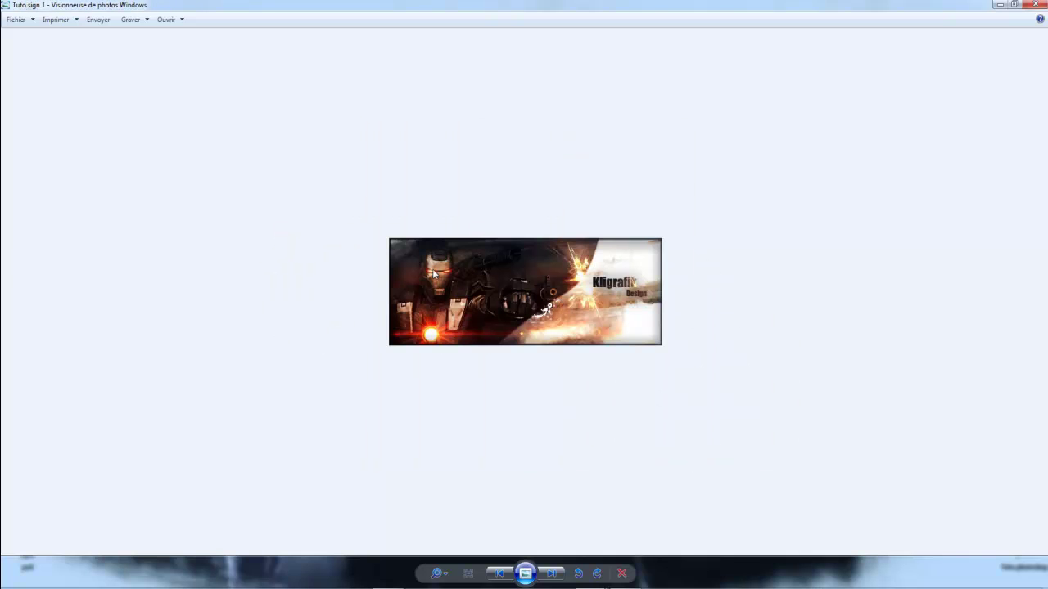
pyautogui.press('Left')
pyautogui.press('Left')
pyautogui.press('Left')
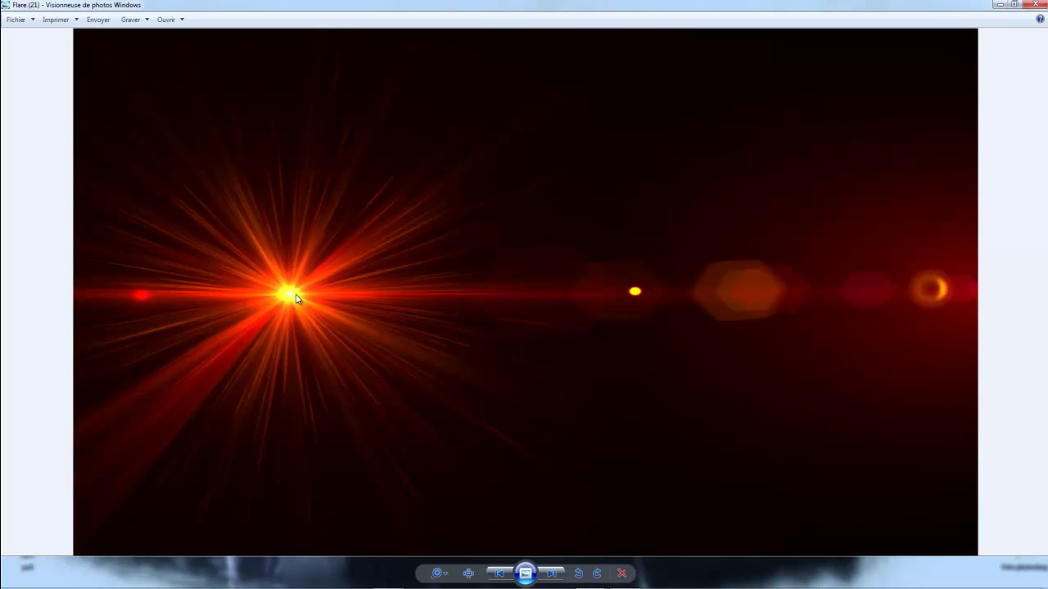
pyautogui.press('Right')
pyautogui.press('Right')
pyautogui.press('Right')
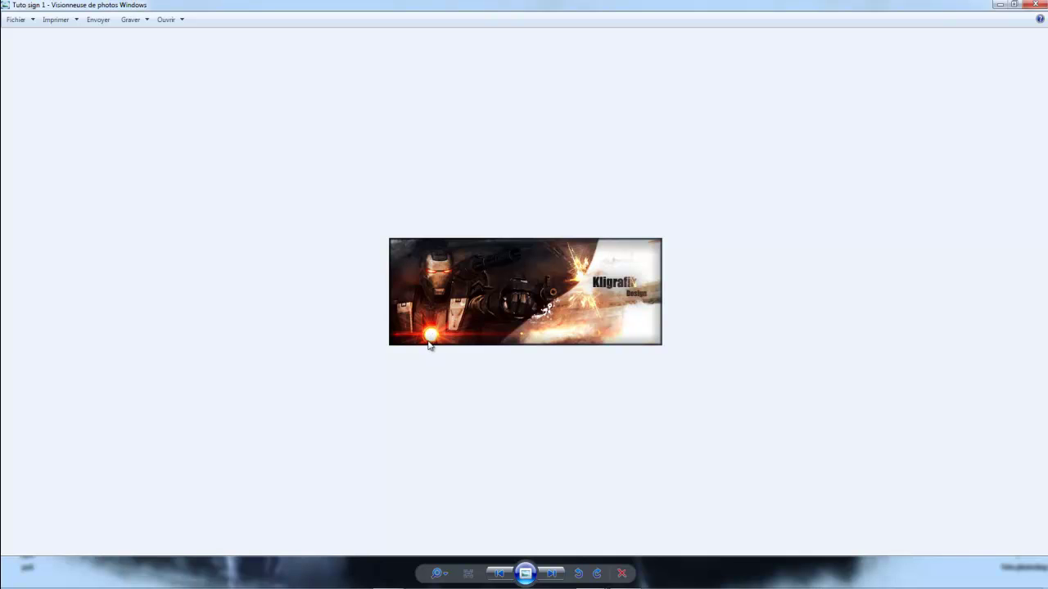
pyautogui.click(1033, 7)
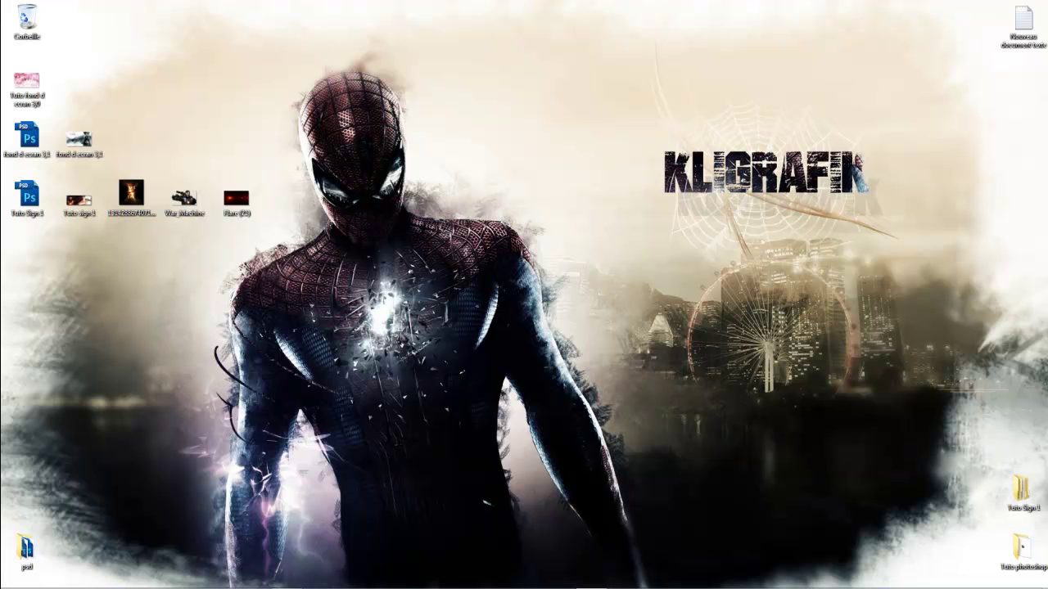
# Switch to Photoshop and create a new 500 × 190 pixel RGB document at 72 pixels/inch with a white background.
pyautogui.click(283, 588)
pyautogui.click(37, 8)
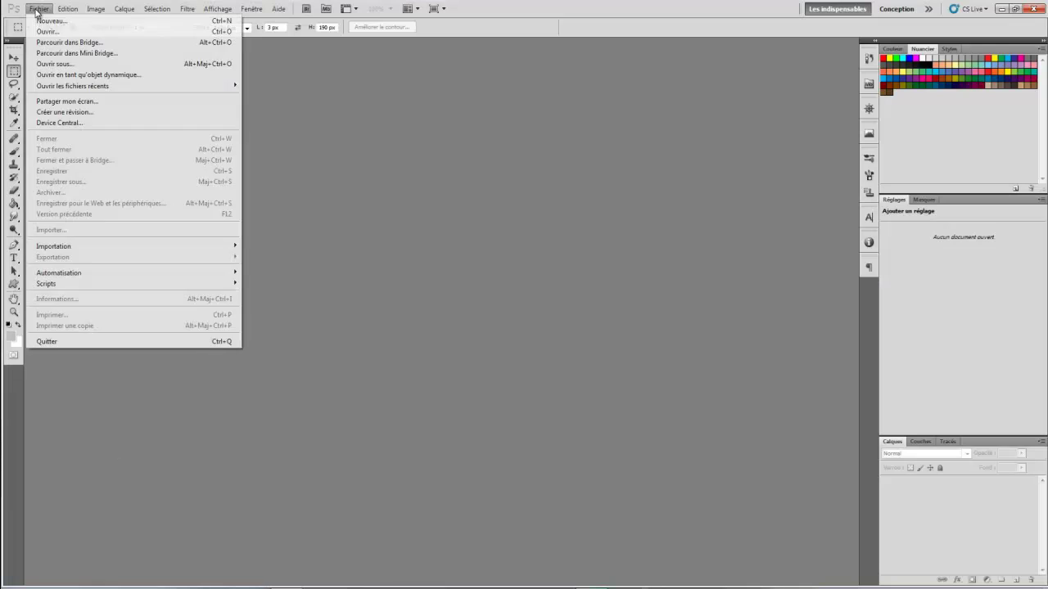
pyautogui.click(61, 27)
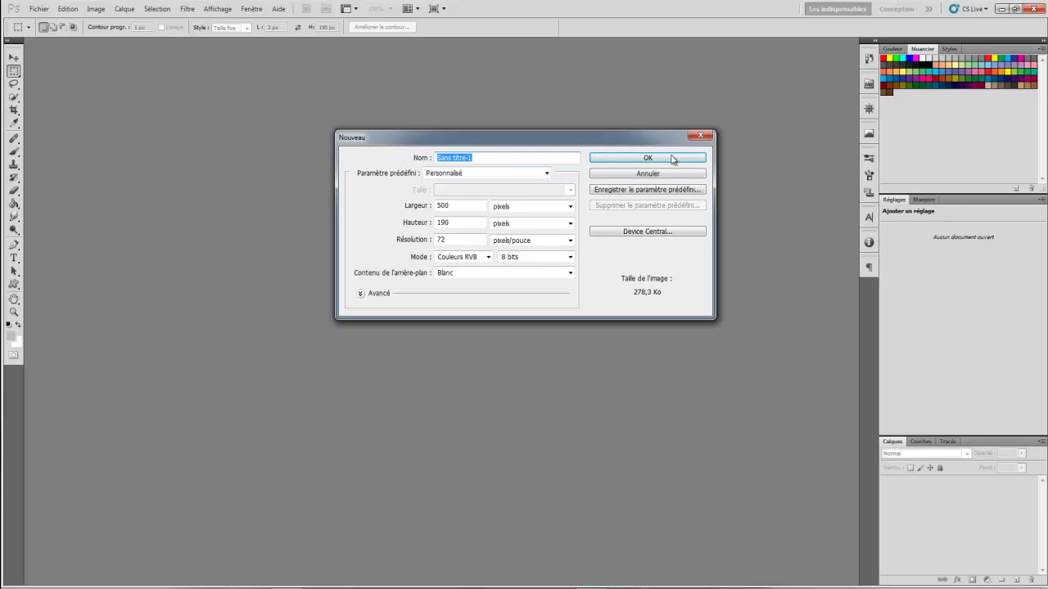
pyautogui.click(648, 158)
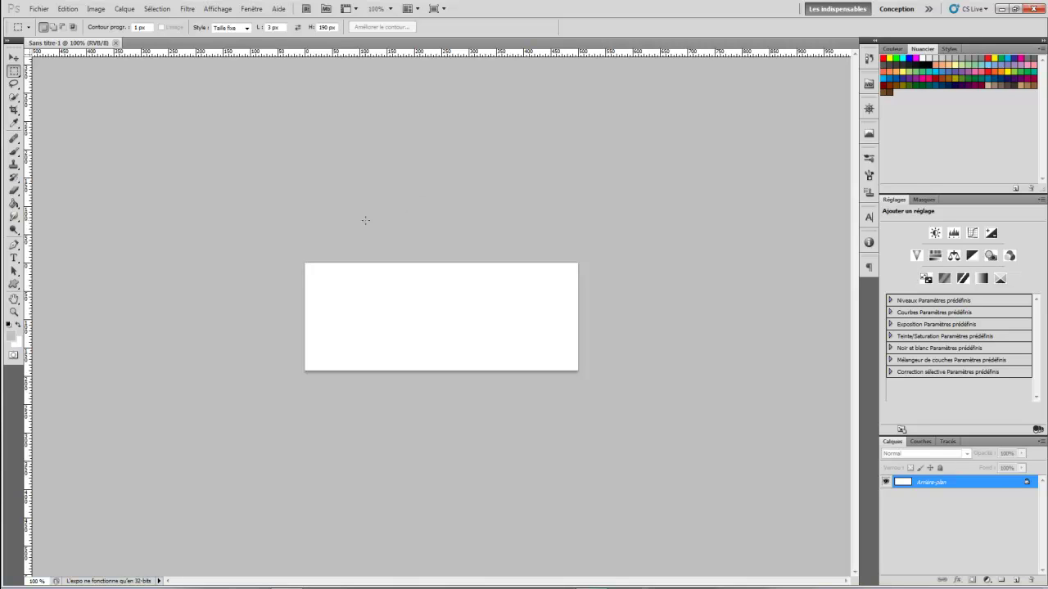
# Place the War_Machine image in the document, scaled to about 155% and positioned slightly left of the canvas centre.
pyautogui.click(39, 14)
pyautogui.click(78, 229)
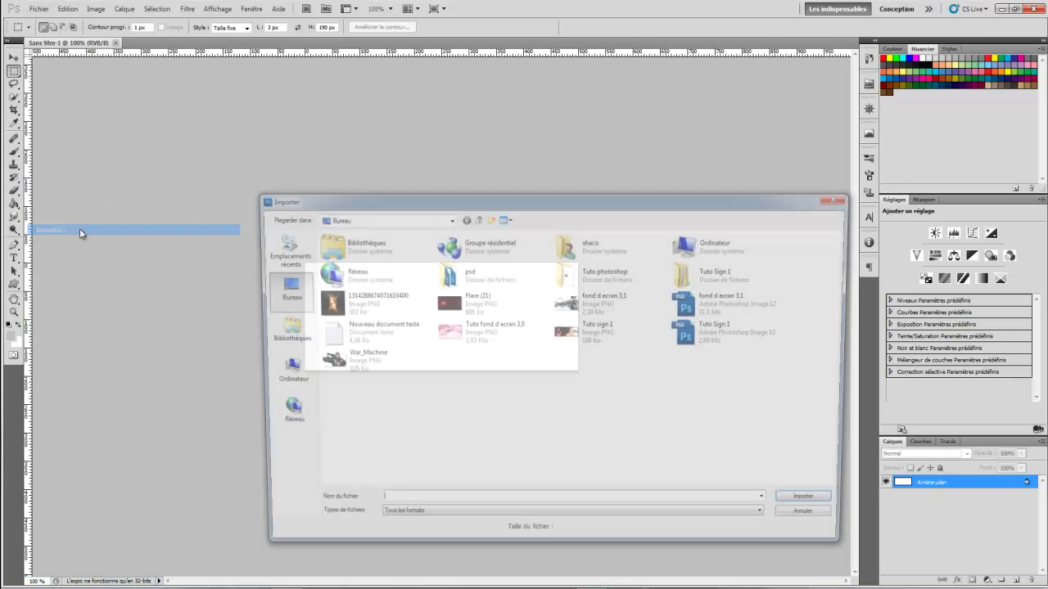
pyautogui.doubleClick(376, 367)
pyautogui.moveTo(506, 356); pyautogui.dragTo(576, 399)
pyautogui.moveTo(547, 357); pyautogui.dragTo(492, 355)
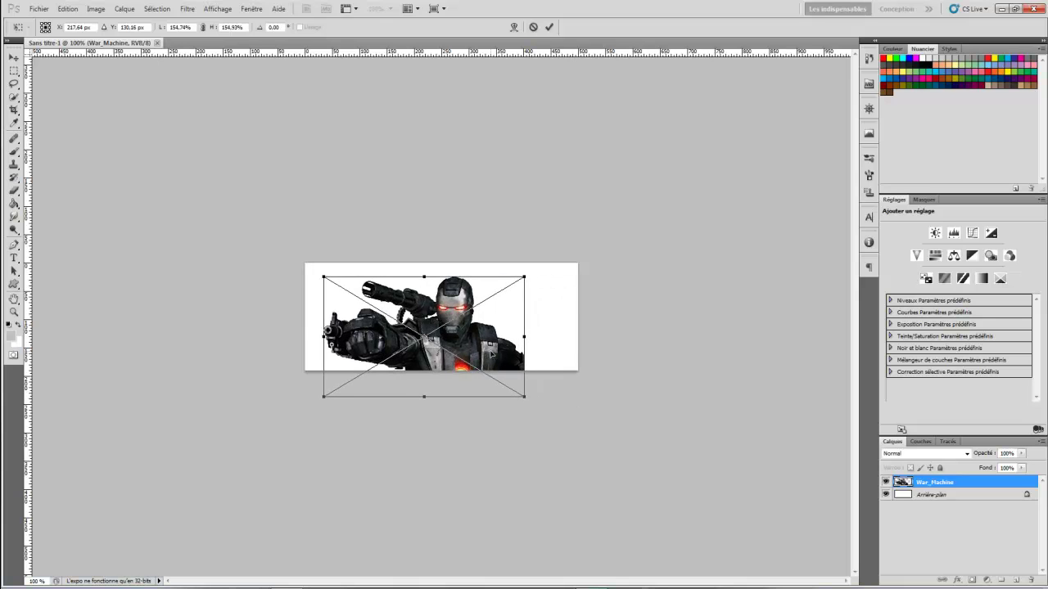
pyautogui.press('Return')
# Flip the War_Machine layer horizontally and move the character against the left edge of the canvas.
pyautogui.click(67, 8)
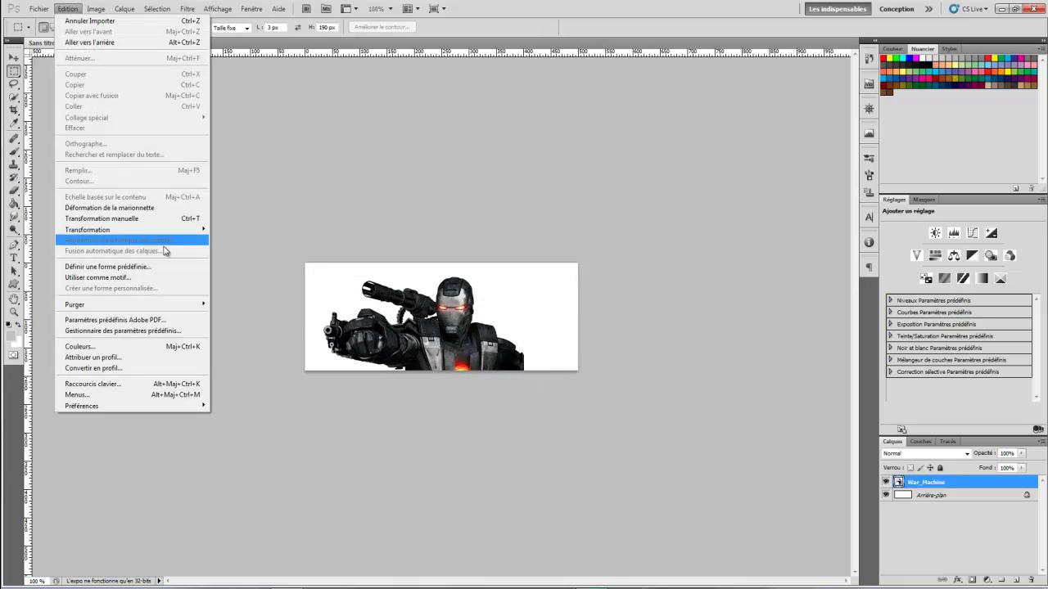
pyautogui.moveTo(153, 231)
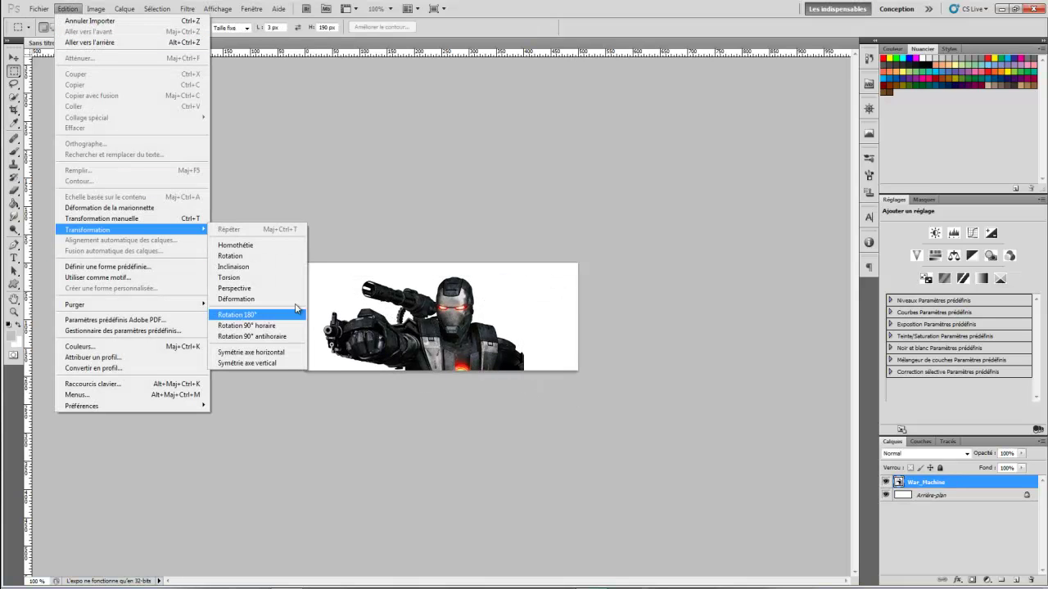
pyautogui.click(262, 353)
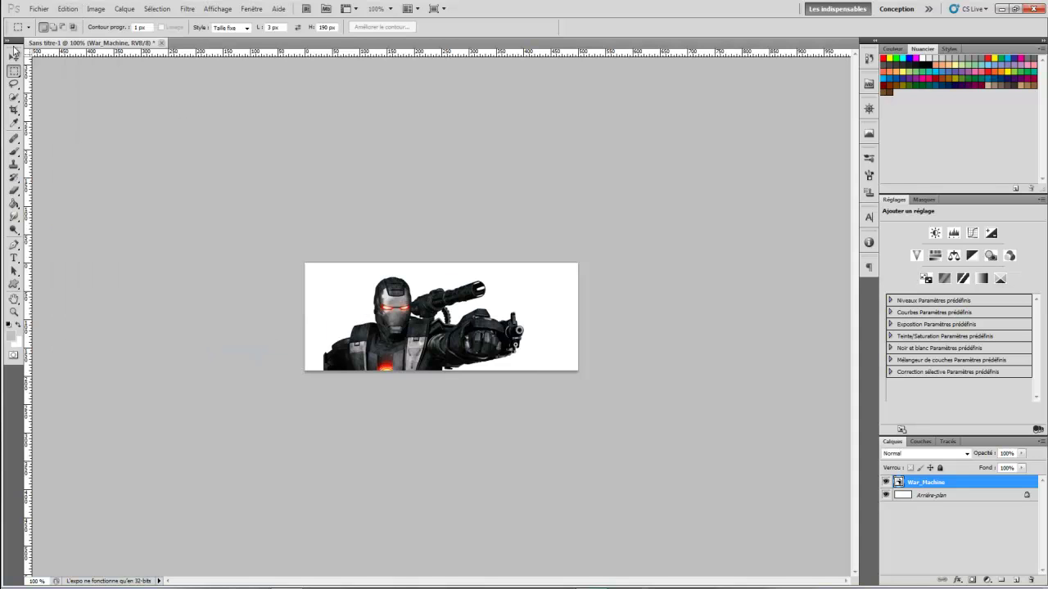
pyautogui.press('v')
pyautogui.moveTo(398, 352); pyautogui.dragTo(370, 345)
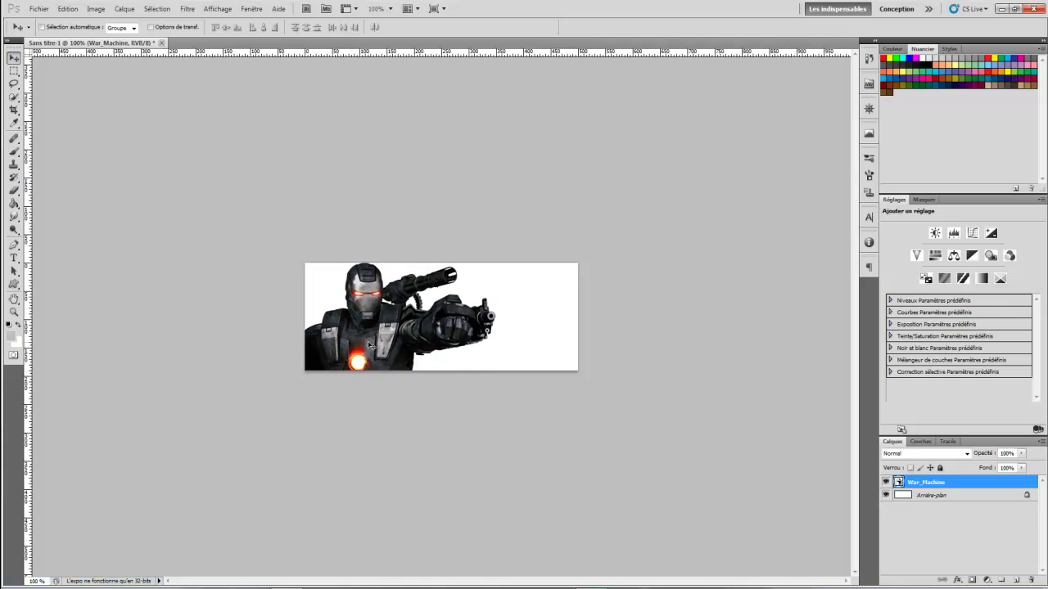
# Scale the War_Machine layer proportionally to about 147% and nudge it down 2 pixels.
pyautogui.hotkey('ctrl', 't')
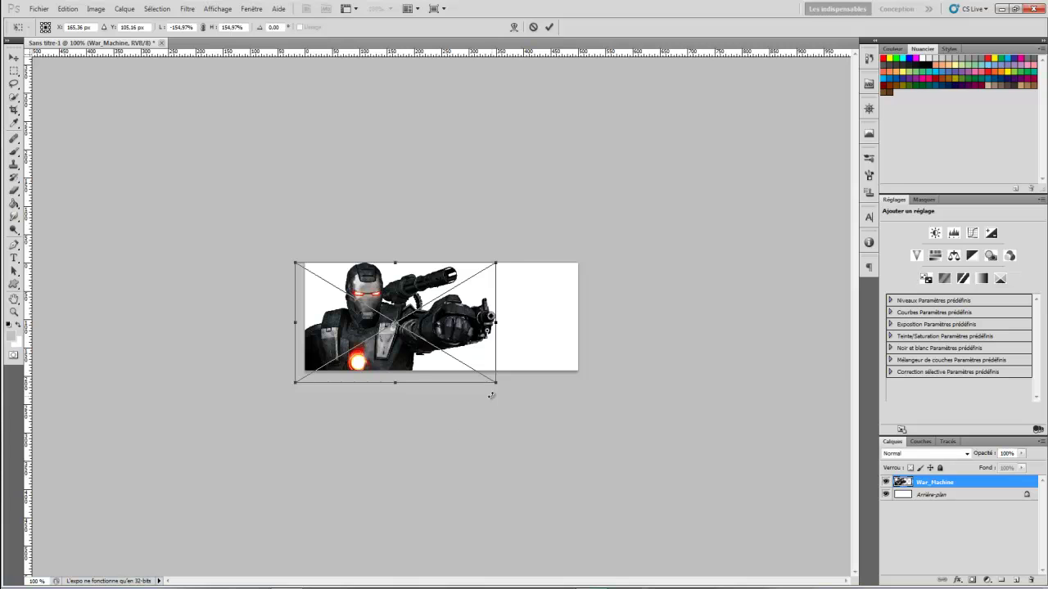
pyautogui.moveTo(497, 387); pyautogui.dragTo(487, 382)
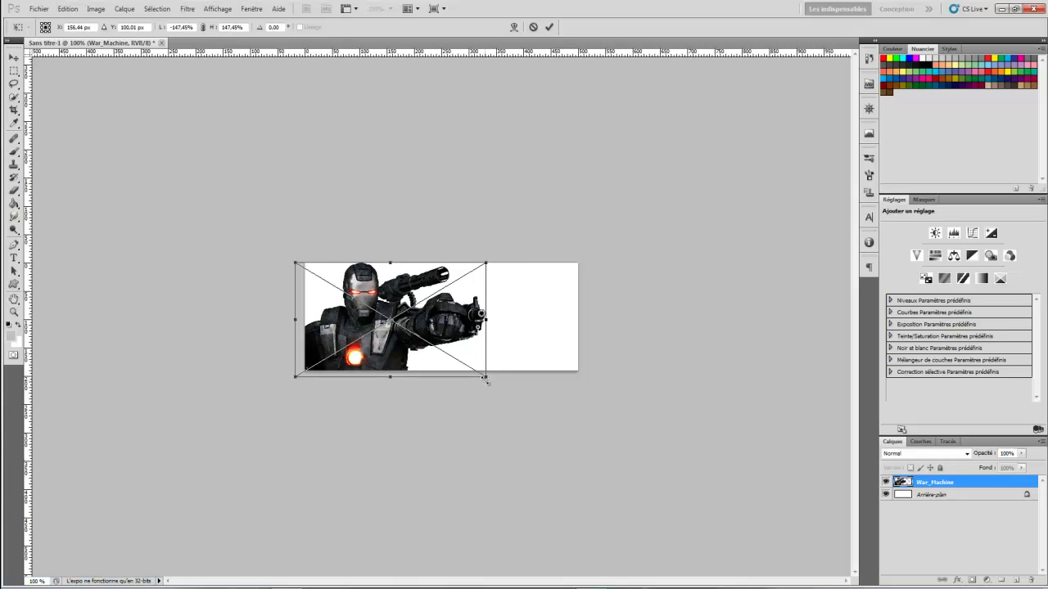
pyautogui.press('Down')
pyautogui.press('Down')
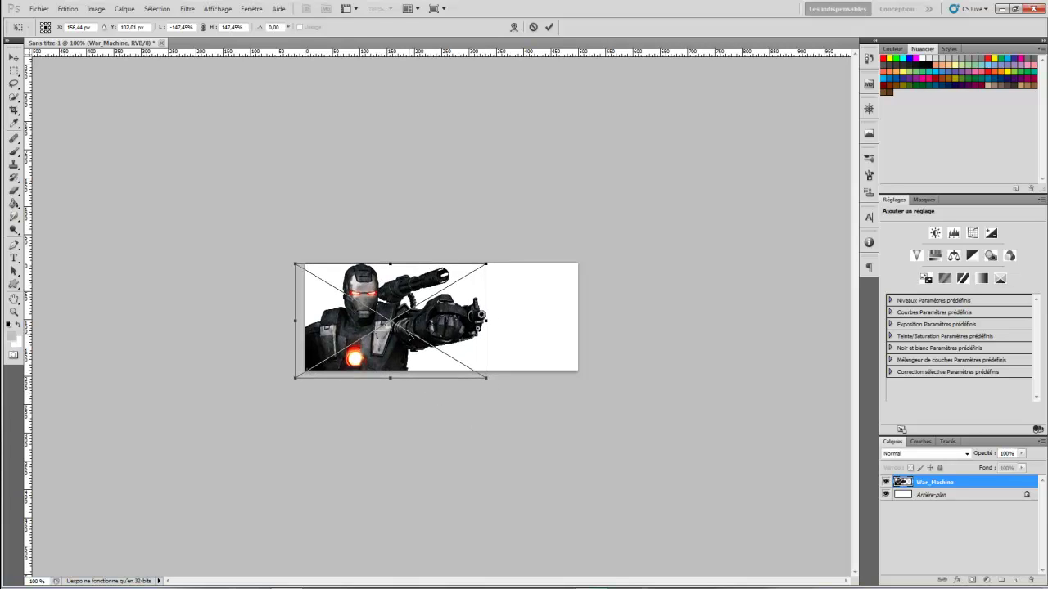
pyautogui.press('Return')
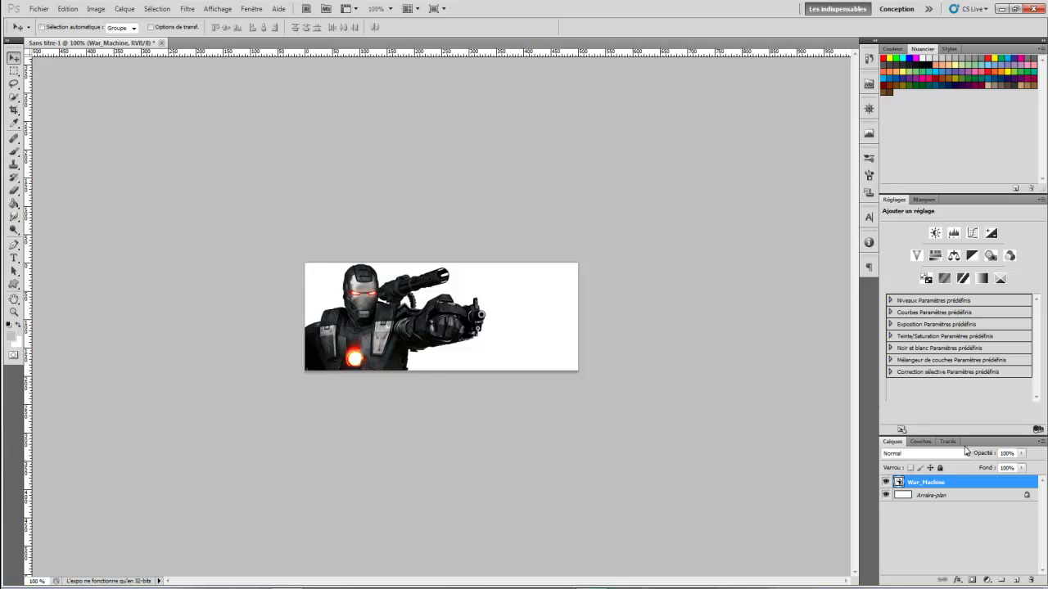
# Duplicate the War_Machine layer eight times, spreading the copies over the canvas until they cover nearly all of it.
pyautogui.hotkey('ctrl', 'j')
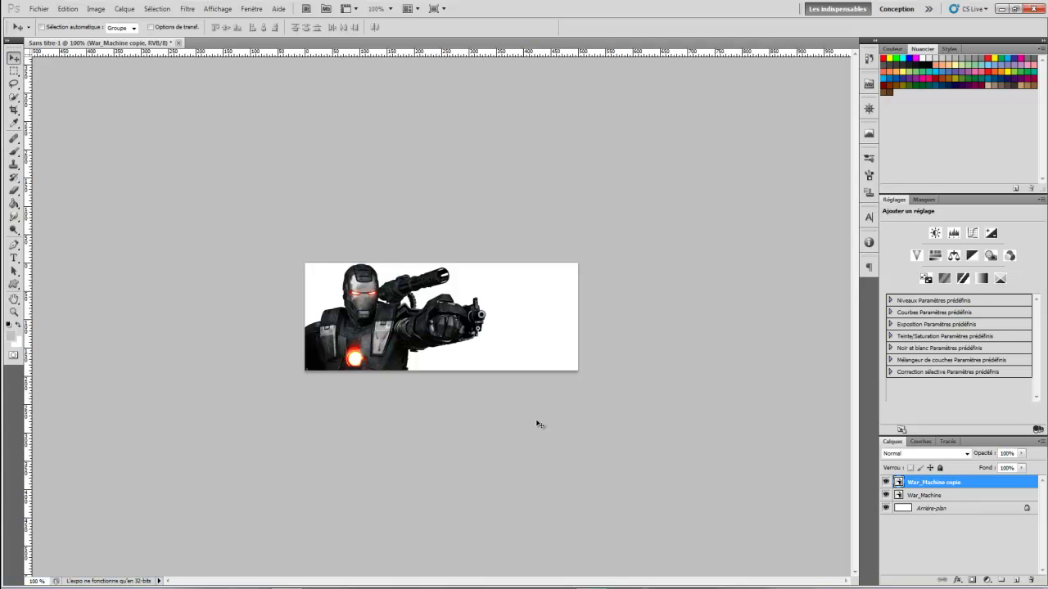
pyautogui.moveTo(363, 334); pyautogui.dragTo(455, 297)
pyautogui.hotkey('ctrl', 'j')
pyautogui.hotkey('ctrl', 'j')
pyautogui.hotkey('ctrl', 'j')
pyautogui.hotkey('ctrl', 'j')
pyautogui.hotkey('ctrl', 'j')
pyautogui.hotkey('ctrl', 'j')
pyautogui.hotkey('ctrl', 'j')
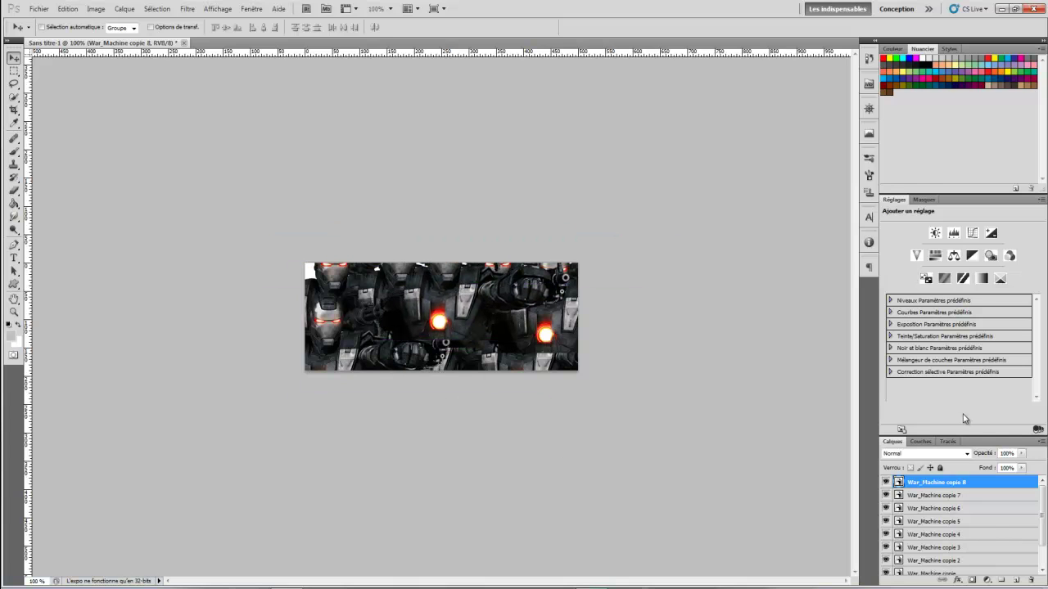
# Merge all eight War_Machine copies into one layer, leaving the original War_Machine layer separate.
pyautogui.scroll(-3, 963, 516)
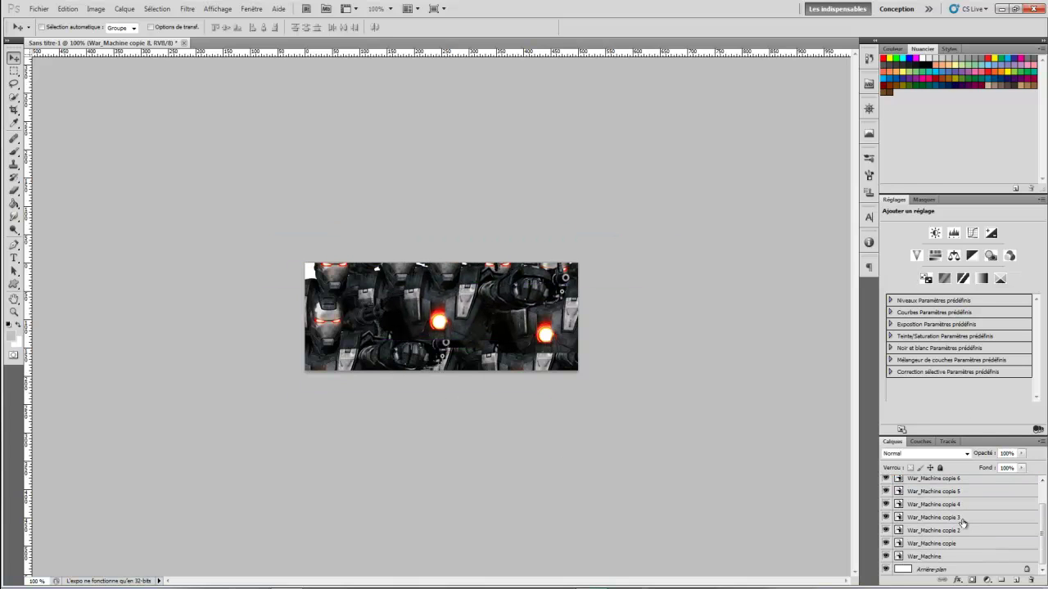
pyautogui.keyDown('shift'); pyautogui.click(941, 546); pyautogui.keyUp('shift')
pyautogui.scroll(3, 943, 511)
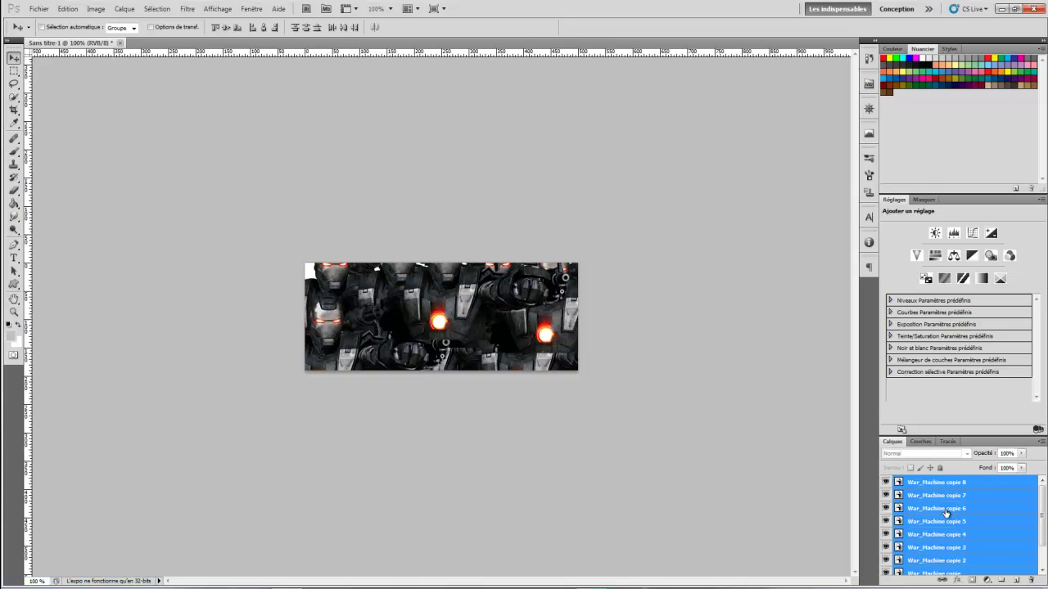
pyautogui.scroll(-3, 946, 513)
pyautogui.rightClick(948, 515)
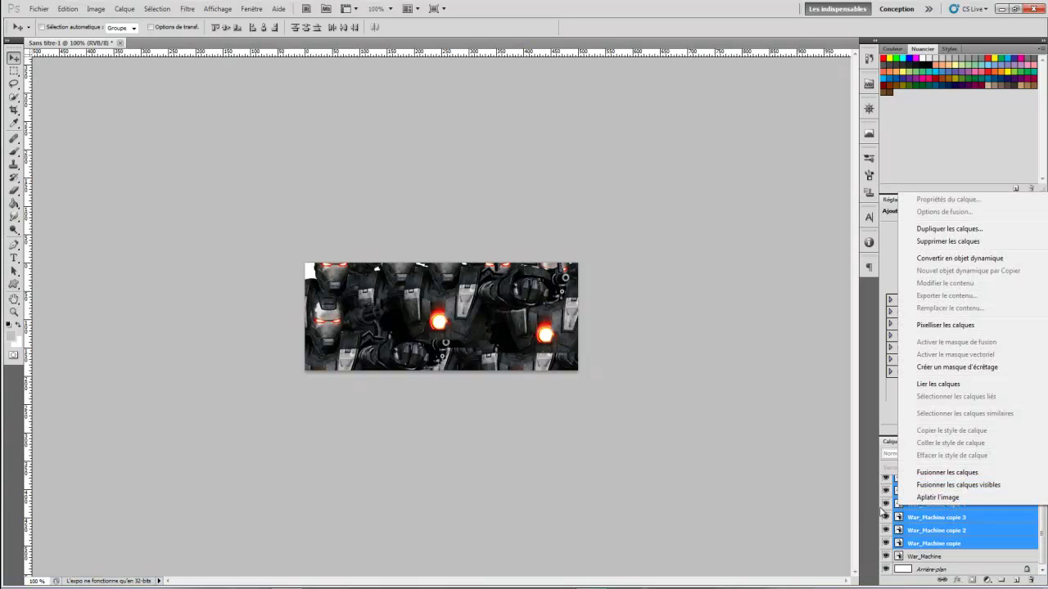
pyautogui.click(941, 473)
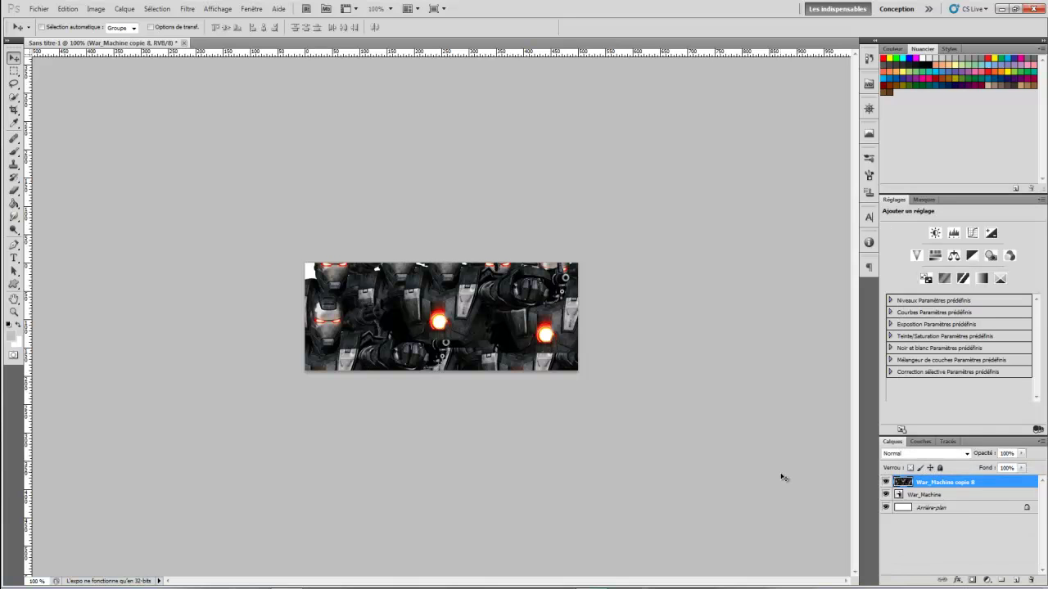
# Apply a directional motion blur to the merged copies layer with an angle of 7° and a distance of 70 pixels.
pyautogui.click(187, 8)
pyautogui.moveTo(295, 116)
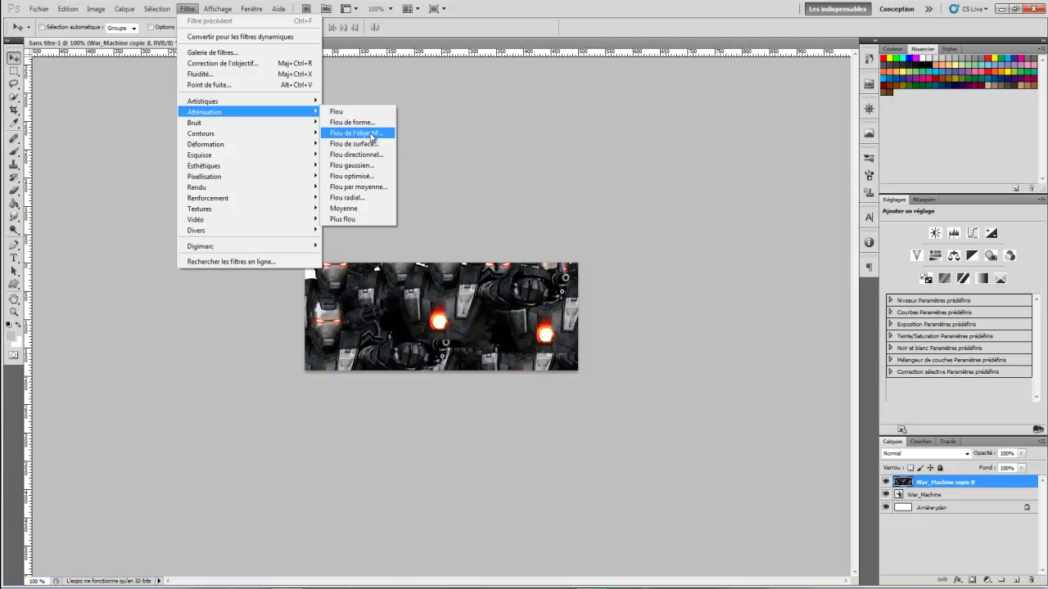
pyautogui.click(376, 155)
pyautogui.moveTo(429, 513); pyautogui.dragTo(417, 510)
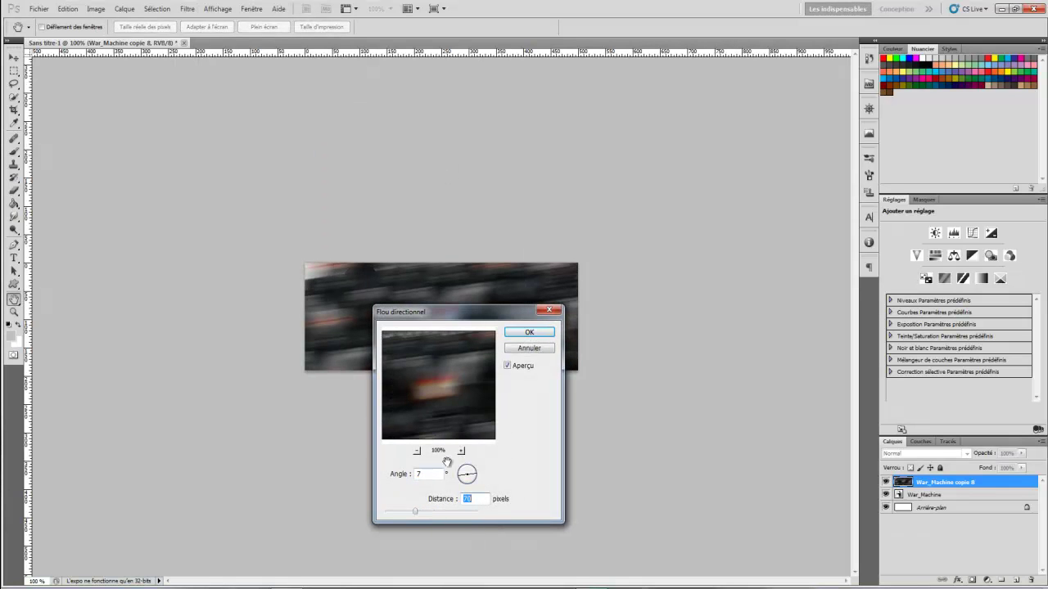
pyautogui.click(529, 333)
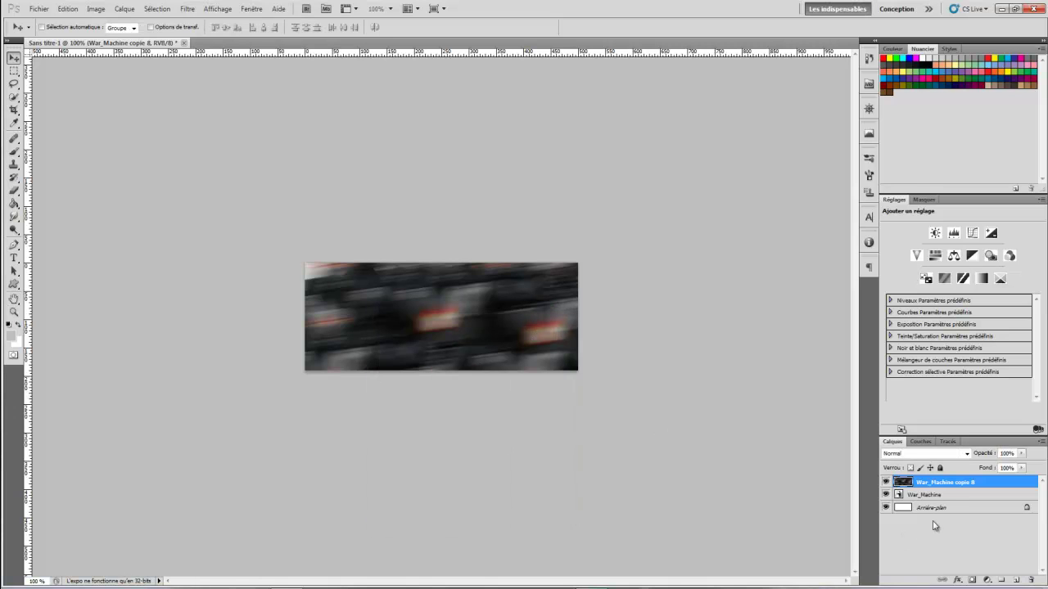
# Move the original War_Machine layer above the blurred layer and duplicate it.
pyautogui.moveTo(937, 496); pyautogui.dragTo(926, 488)
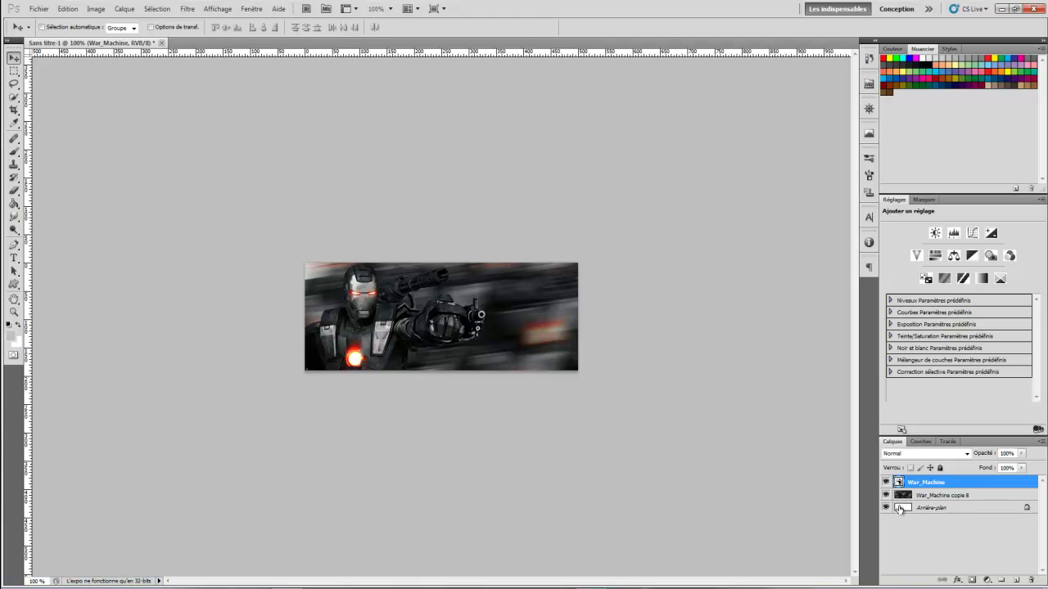
pyautogui.hotkey('ctrl', 'j')
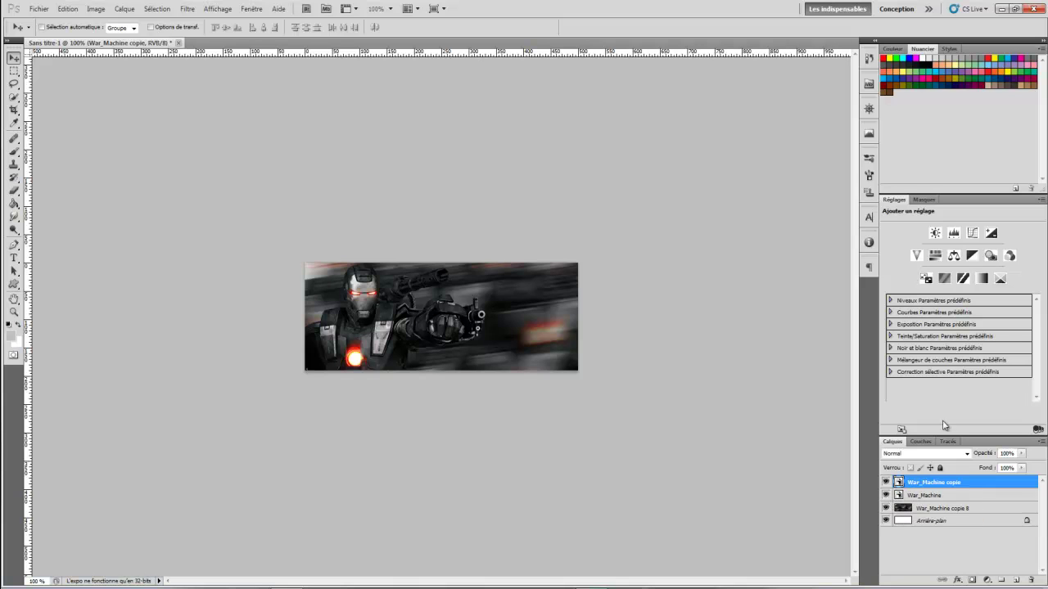
# Smudge the blurred War_Machine copie 8 background layer across the canvas using the Smudge tool's 60 px scattered brush at 47% strength.
pyautogui.click(933, 509)
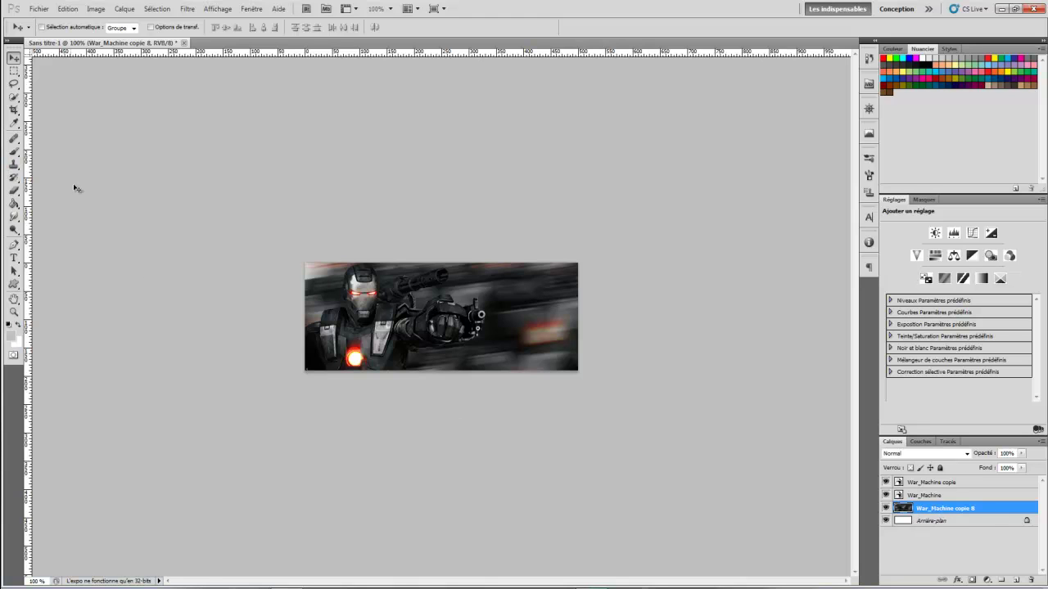
pyautogui.click(13, 217)
pyautogui.click(14, 218)
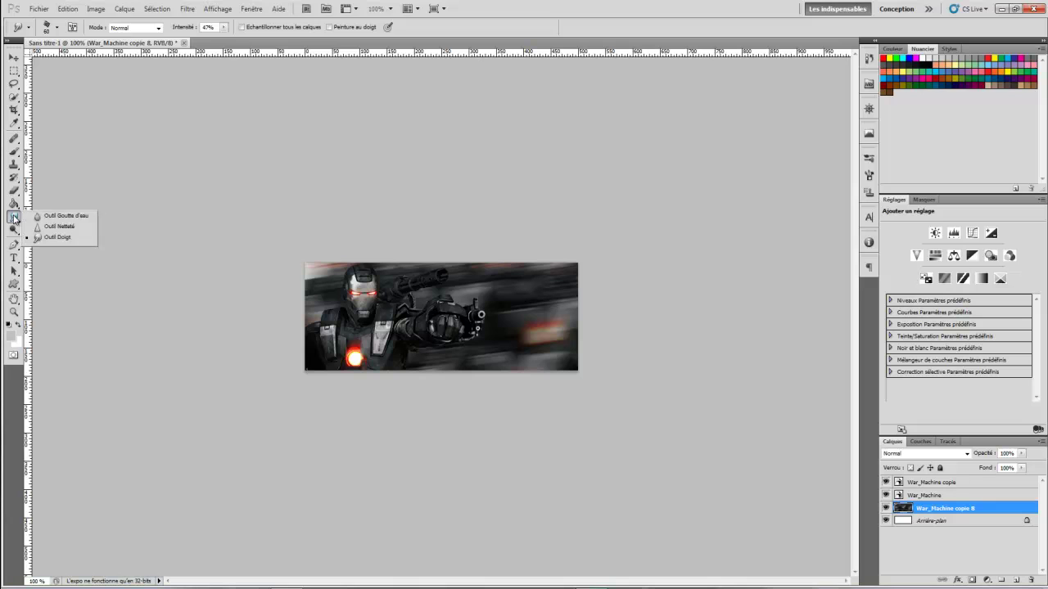
pyautogui.click(58, 237)
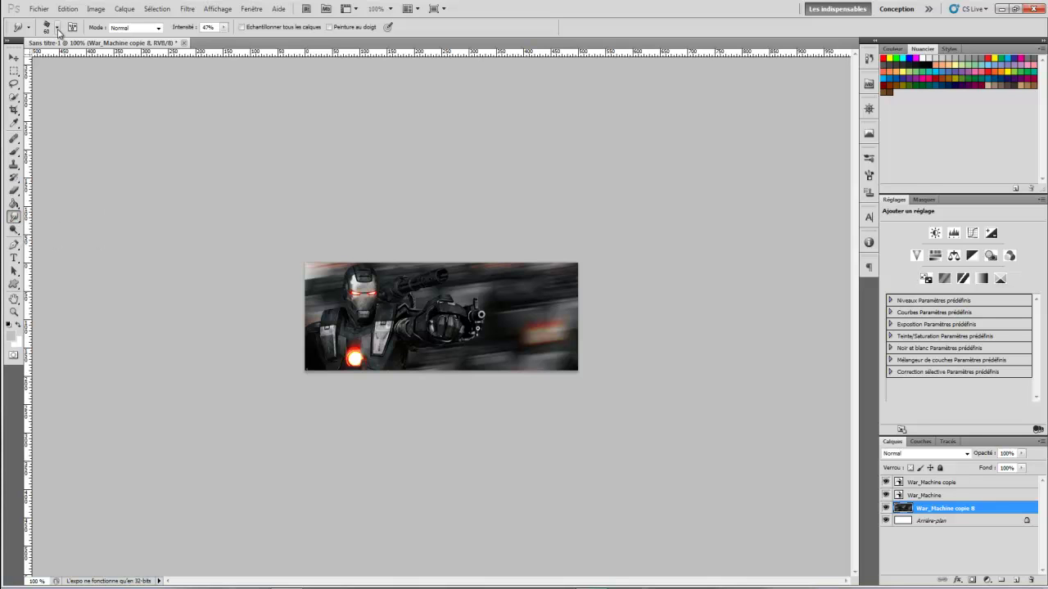
pyautogui.click(58, 31)
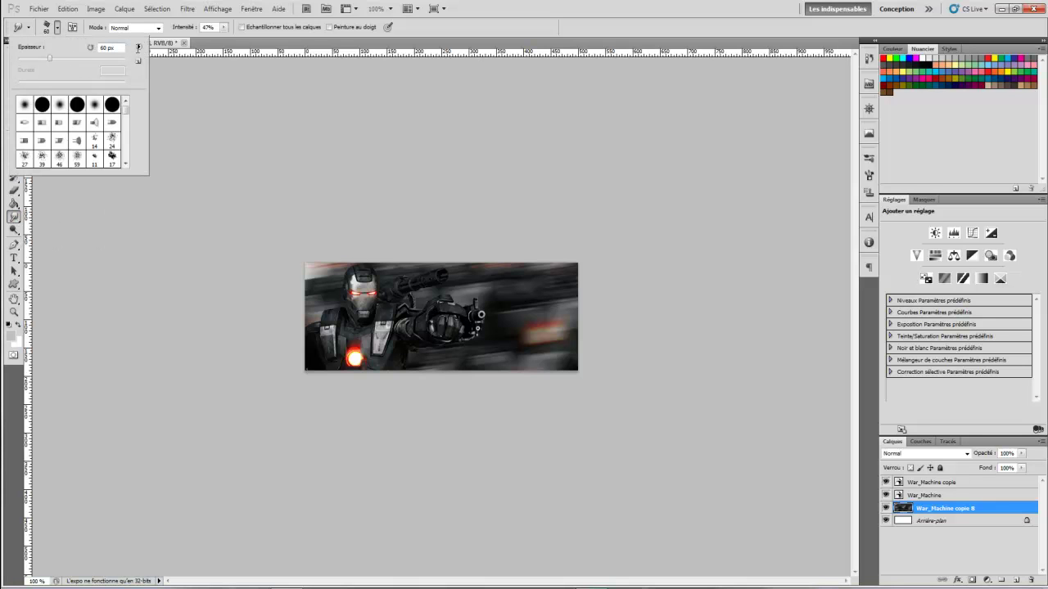
pyautogui.click(72, 28)
pyautogui.click(664, 198)
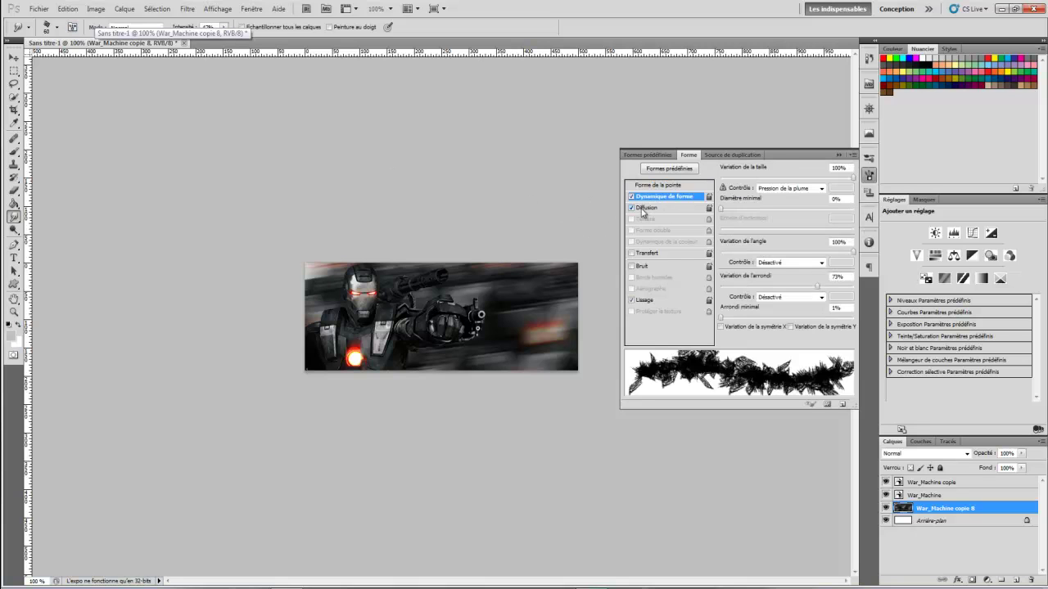
pyautogui.click(655, 208)
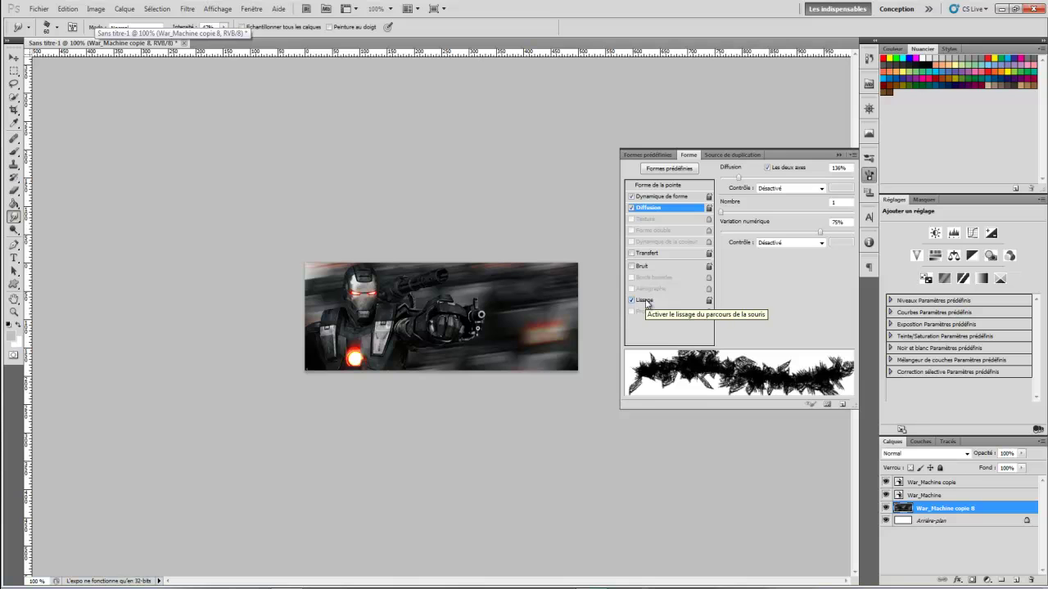
pyautogui.click(838, 156)
pyautogui.moveTo(536, 368)
pyautogui.mouseDown()
pyautogui.moveTo(569, 356)
pyautogui.moveTo(536, 360)
pyautogui.moveTo(504, 331)
pyautogui.moveTo(517, 301)
pyautogui.moveTo(576, 266)
pyautogui.moveTo(310, 284)
pyautogui.moveTo(428, 312)
pyautogui.moveTo(429, 363)
pyautogui.moveTo(523, 355)
pyautogui.moveTo(354, 357)
pyautogui.mouseUp()
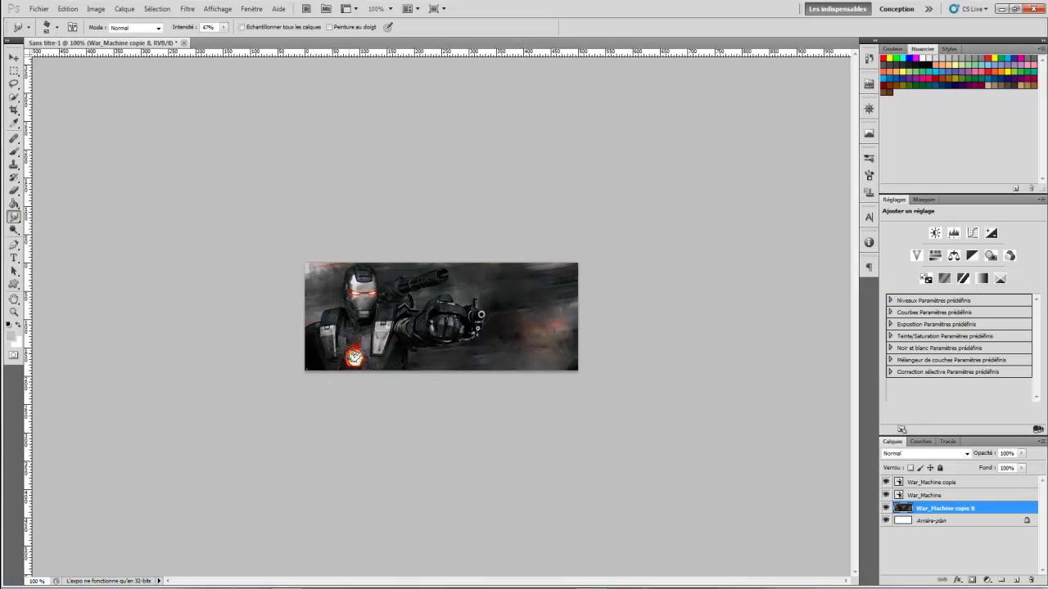
pyautogui.moveTo(571, 270)
pyautogui.mouseDown()
pyautogui.moveTo(541, 338)
pyautogui.moveTo(437, 361)
pyautogui.mouseUp()
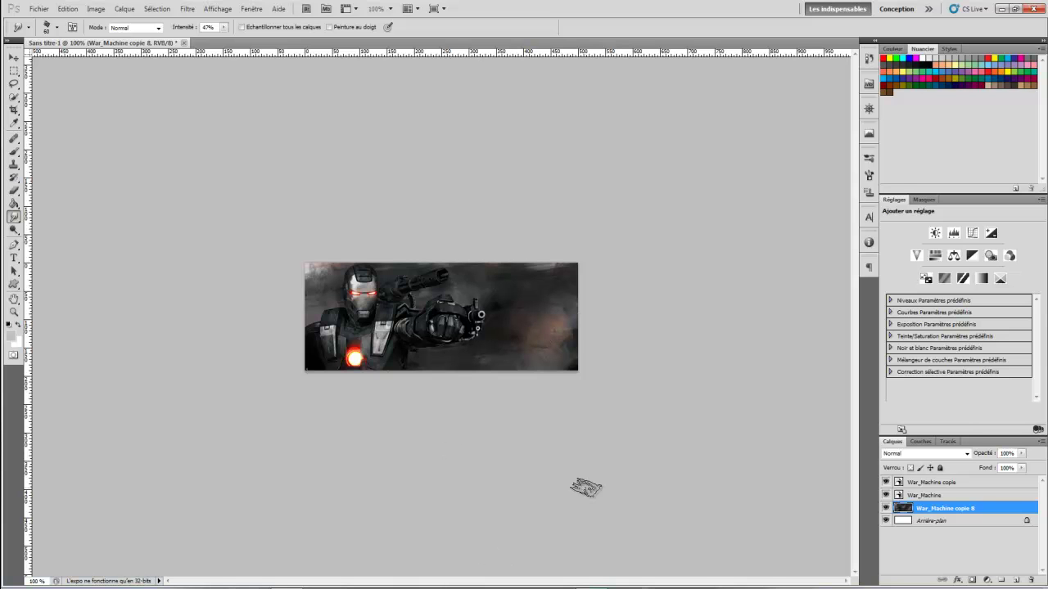
# Rasterize the War_Machine smart object layer for editing with the Smudge tool.
pyautogui.click(925, 497)
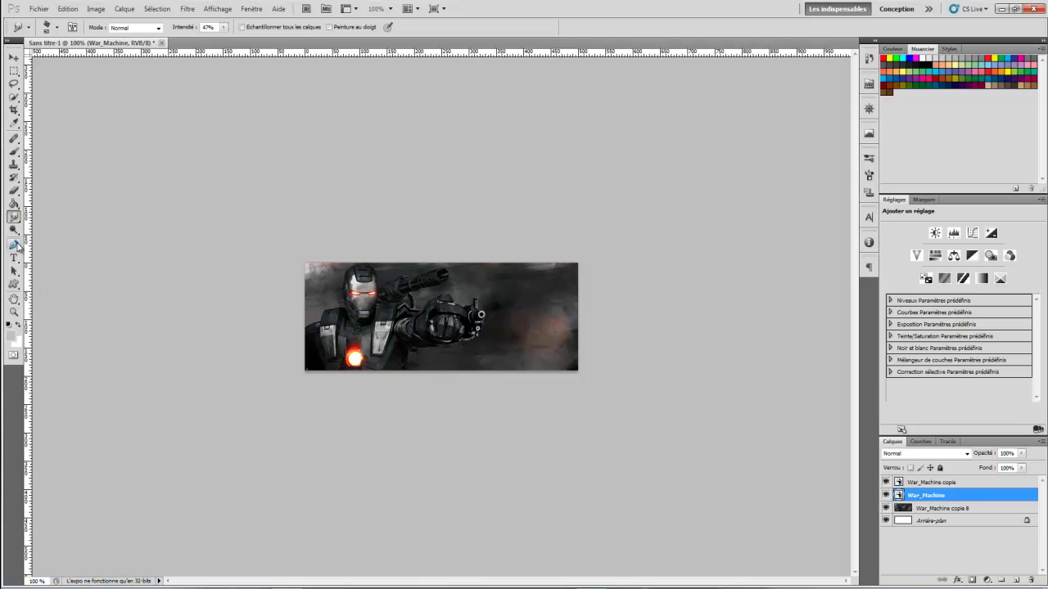
pyautogui.moveTo(15, 217); pyautogui.dragTo(46, 239)
pyautogui.rightClick(418, 318)
pyautogui.click(330, 302)
pyautogui.click(493, 228)
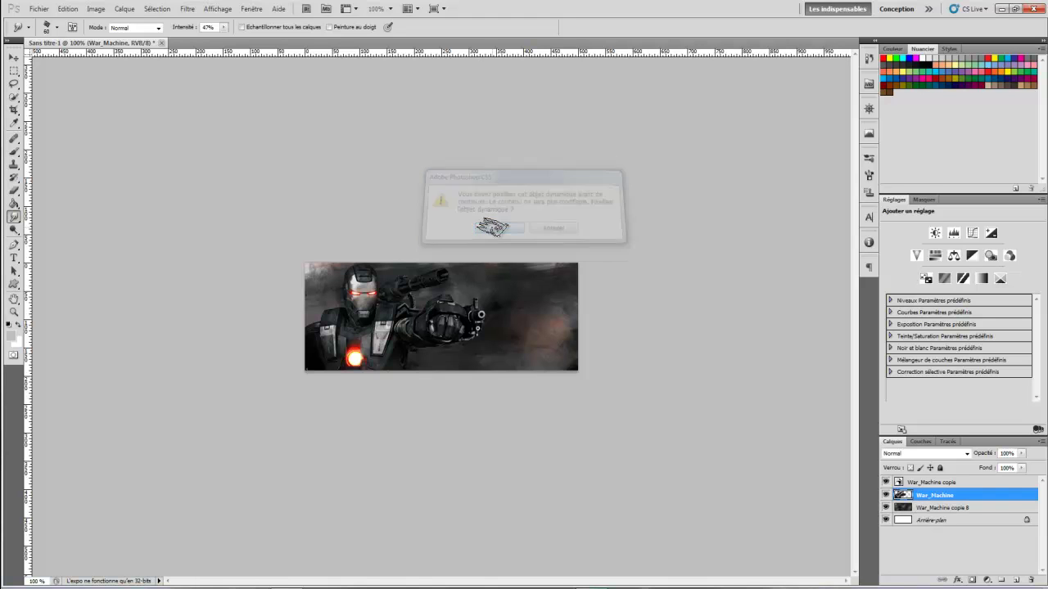
# Set the smudge brush size to 26 px and smudge the War_Machine layer around the character's head, gun and arm edges.
pyautogui.rightClick(386, 311)
pyautogui.moveTo(442, 332); pyautogui.dragTo(411, 333)
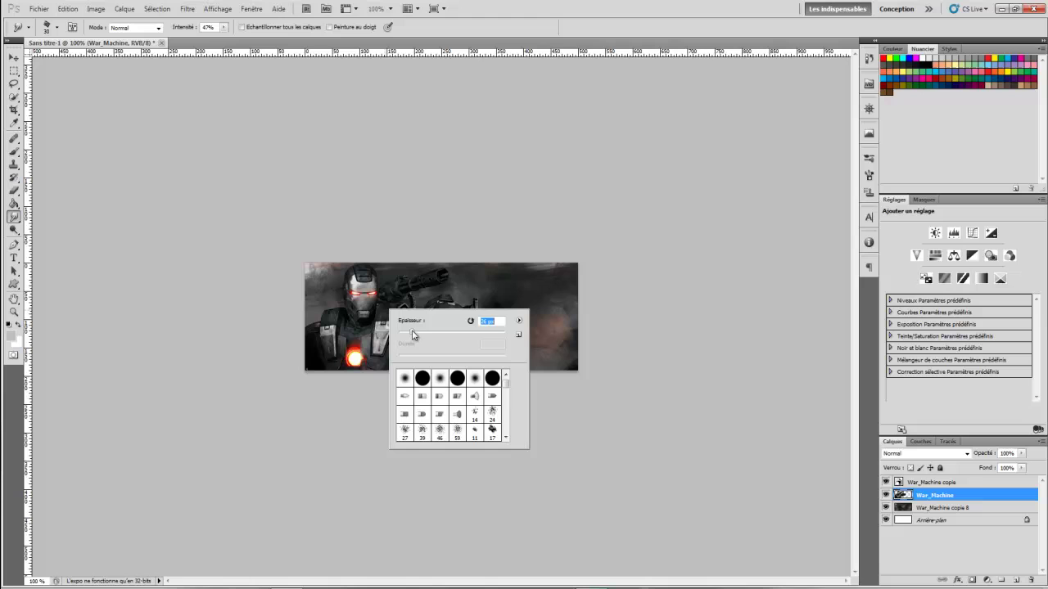
pyautogui.click(373, 271)
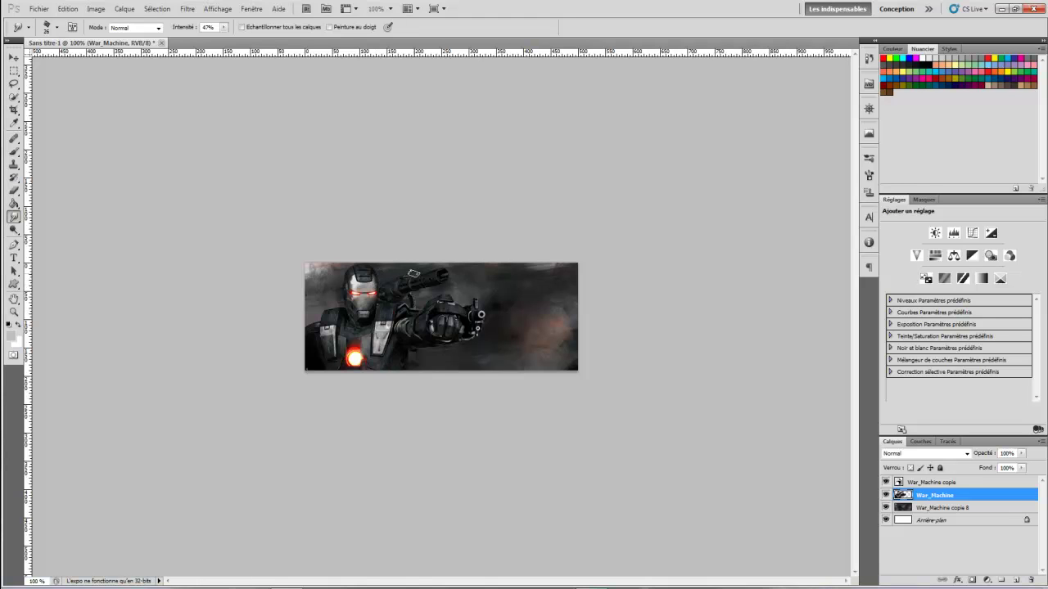
pyautogui.moveTo(436, 285)
pyautogui.mouseDown()
pyautogui.moveTo(411, 297)
pyautogui.moveTo(481, 308)
pyautogui.moveTo(411, 352)
pyautogui.moveTo(408, 373)
pyautogui.mouseUp()
pyautogui.moveTo(335, 293)
pyautogui.mouseDown()
pyautogui.moveTo(351, 259)
pyautogui.moveTo(338, 290)
pyautogui.mouseUp()
# Rasterize the War_Machine copie layer and smudge it around the edge of the character's head.
pyautogui.click(949, 483)
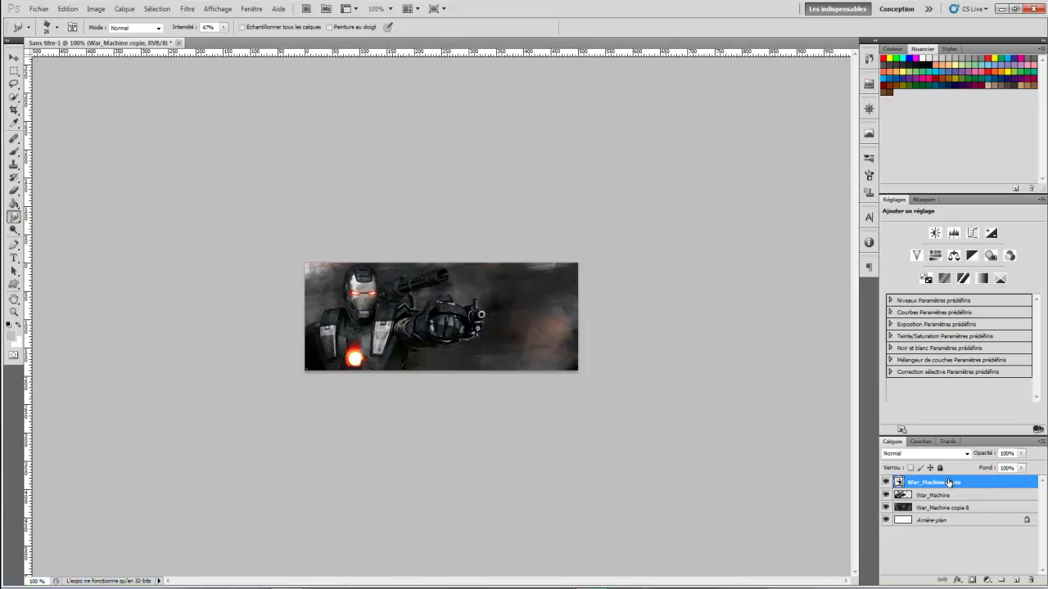
pyautogui.click(364, 297)
pyautogui.click(498, 231)
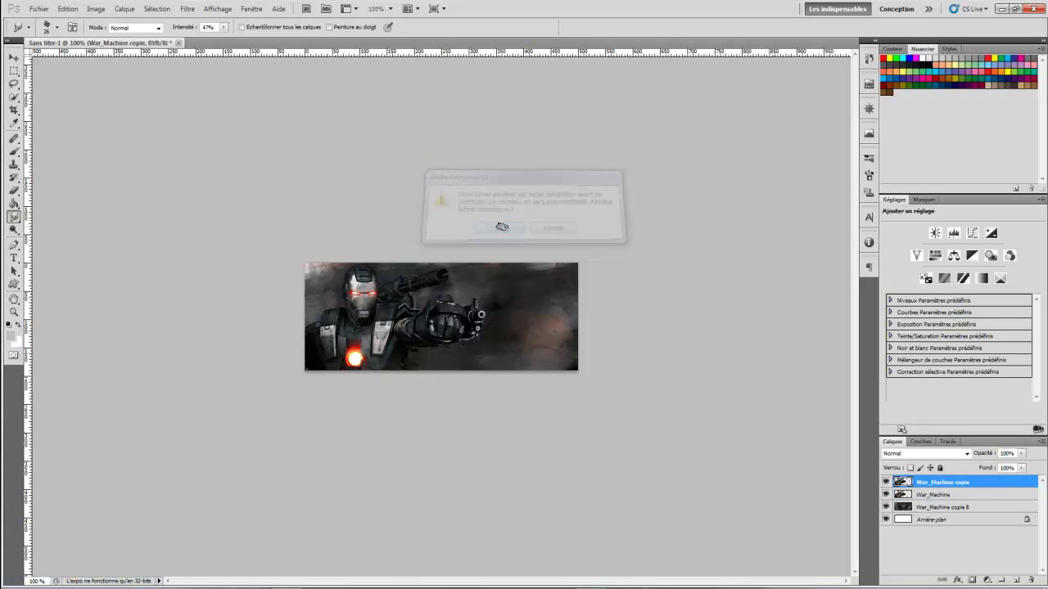
pyautogui.moveTo(370, 266); pyautogui.dragTo(376, 284)
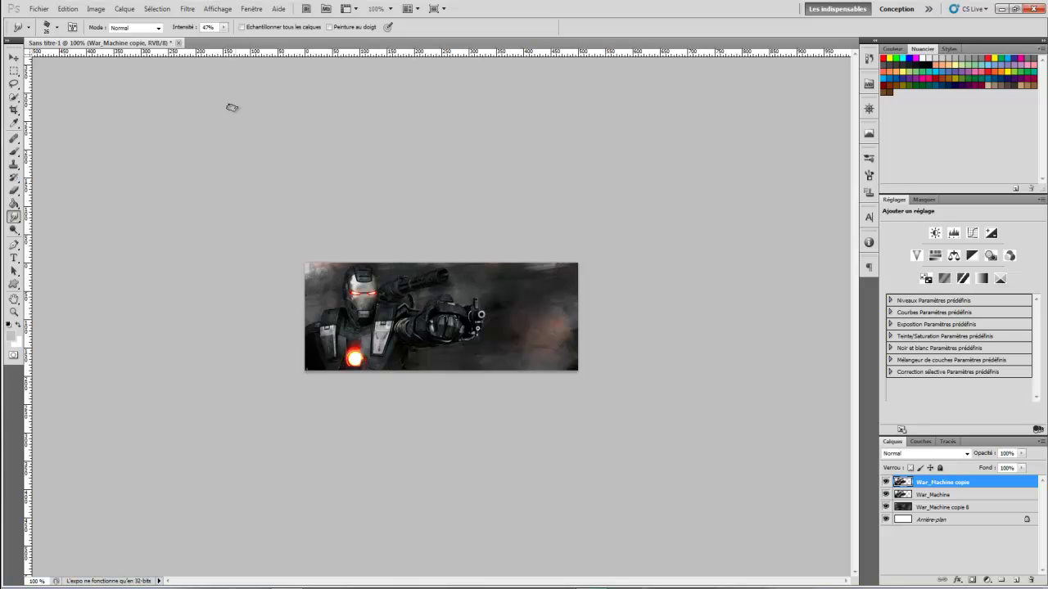
# Raise the smudge strength to 70% and smudge the character's forearm, outer shoulder and shoulder gun on the War_Machine copie layer.
pyautogui.moveTo(183, 27); pyautogui.dragTo(192, 29)
pyautogui.moveTo(459, 345); pyautogui.dragTo(427, 354)
pyautogui.moveTo(323, 324); pyautogui.dragTo(293, 325)
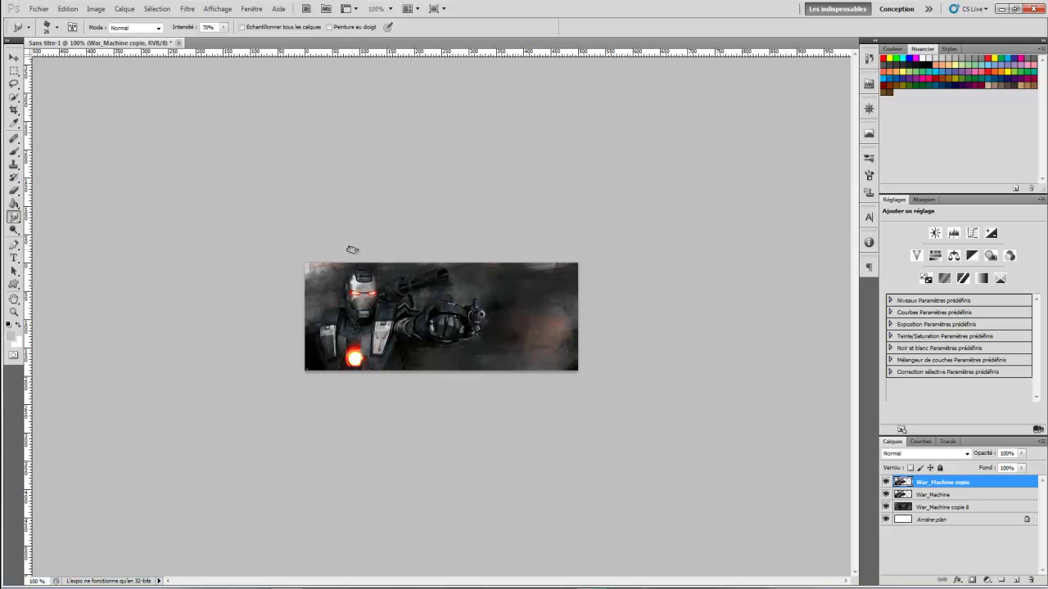
pyautogui.moveTo(427, 273); pyautogui.dragTo(453, 275)
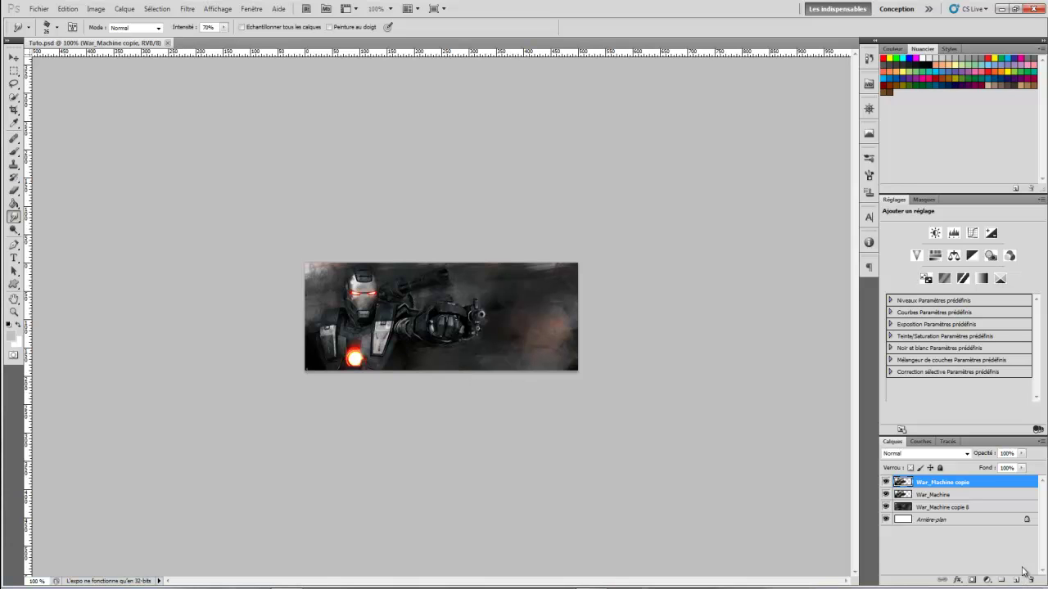
# Add a new layer, reset the default colours and draw a closed Pen path around the area beyond the fist, curving beside the hand.
pyautogui.click(1015, 580)
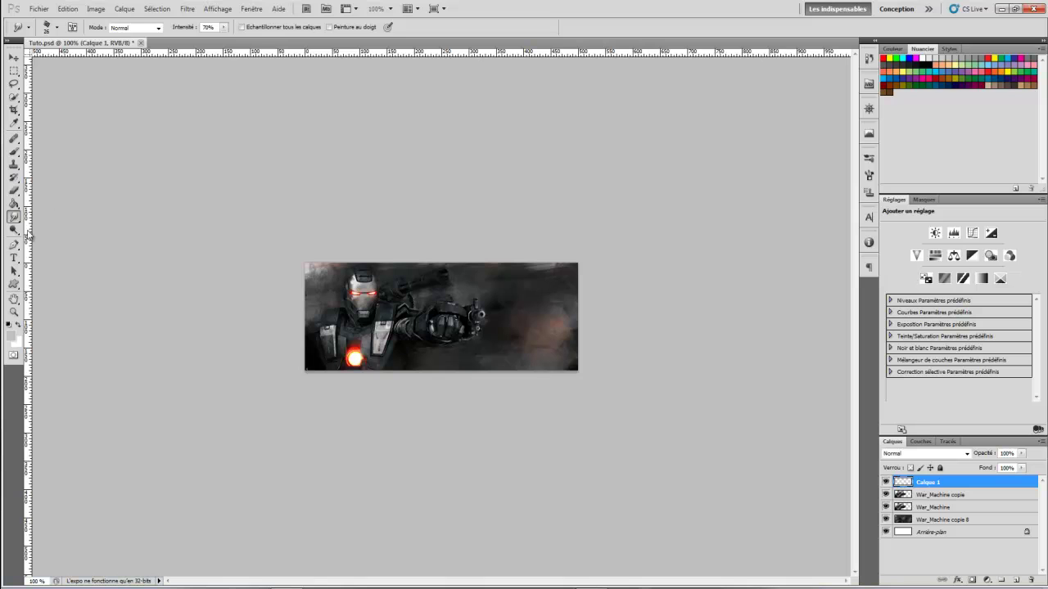
pyautogui.click(13, 245)
pyautogui.click(58, 244)
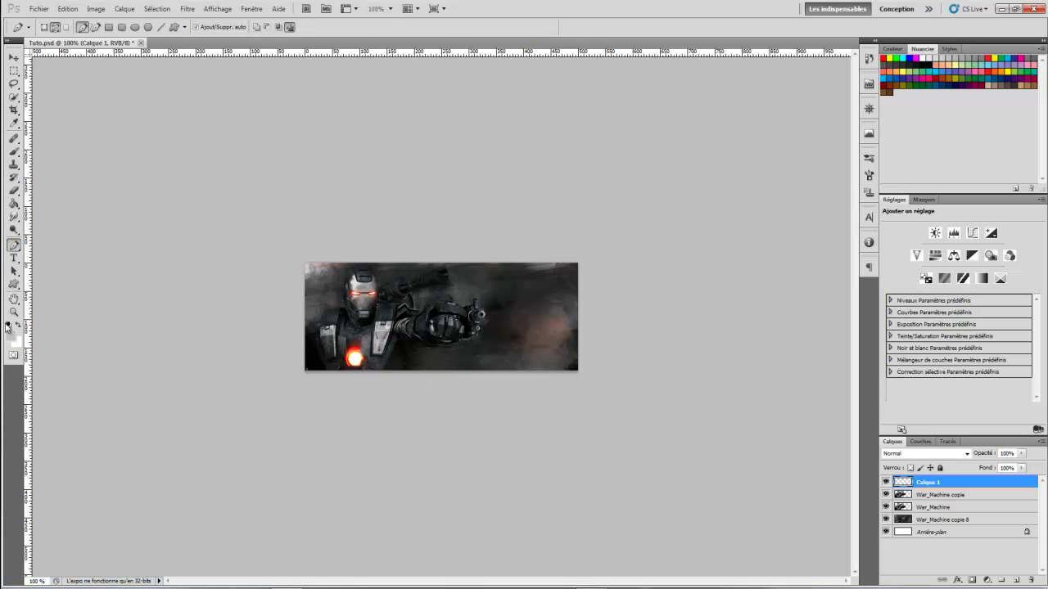
pyautogui.click(9, 324)
pyautogui.click(499, 244)
pyautogui.click(608, 251)
pyautogui.click(610, 373)
pyautogui.click(524, 405)
pyautogui.moveTo(488, 322); pyautogui.dragTo(510, 307)
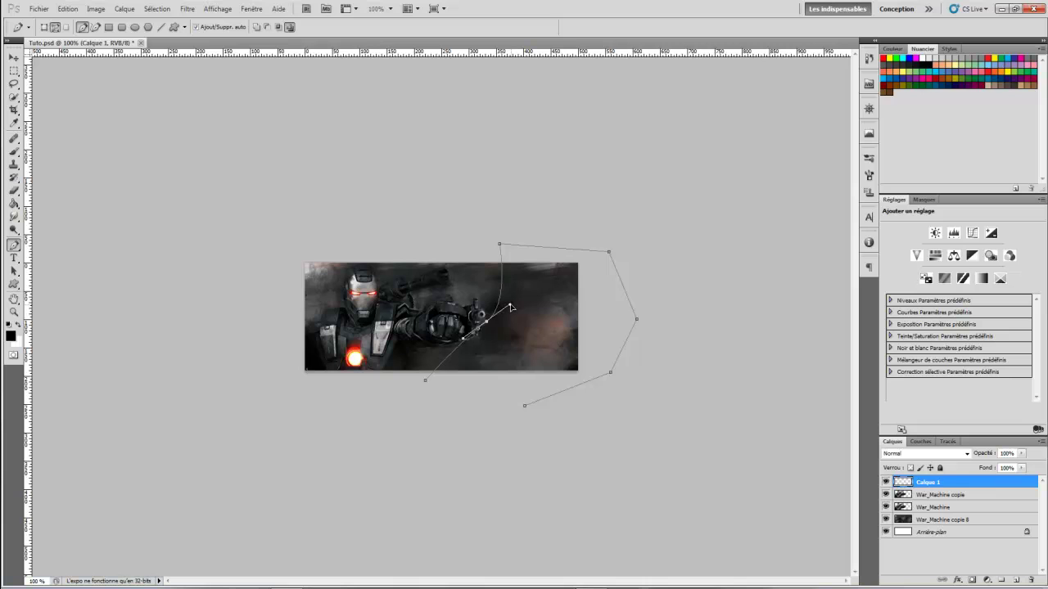
pyautogui.click(426, 385)
# Convert the path into a selection, fill it with white on the new layer, and deselect.
pyautogui.rightClick(522, 327)
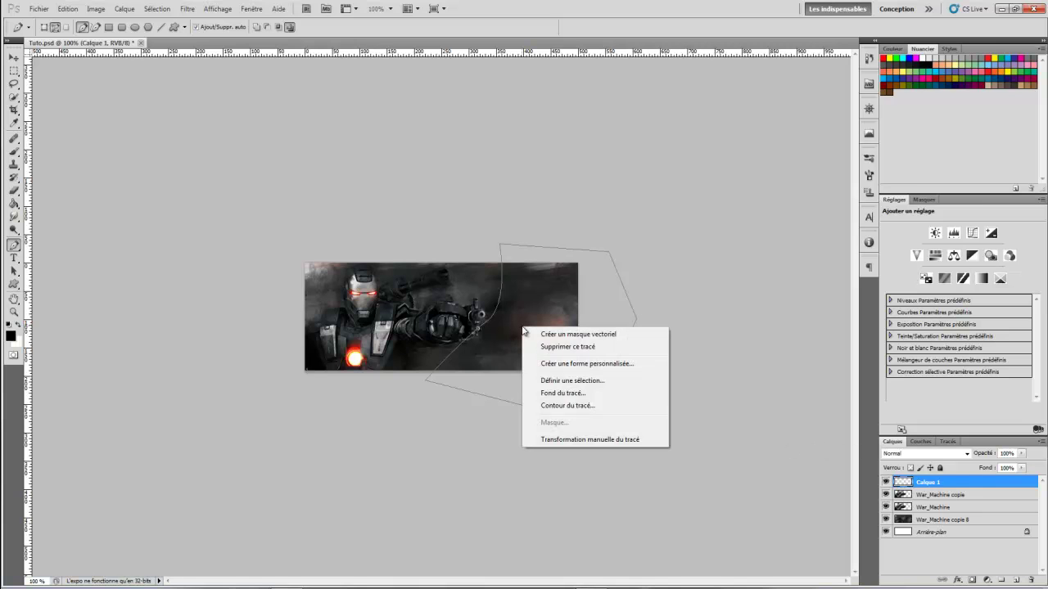
pyautogui.click(590, 380)
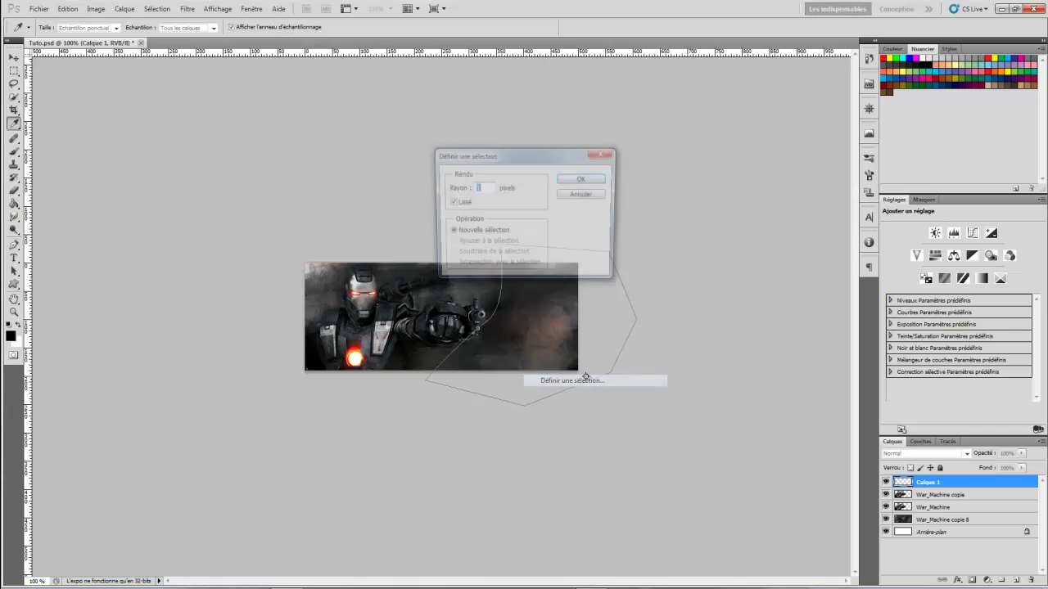
pyautogui.click(583, 180)
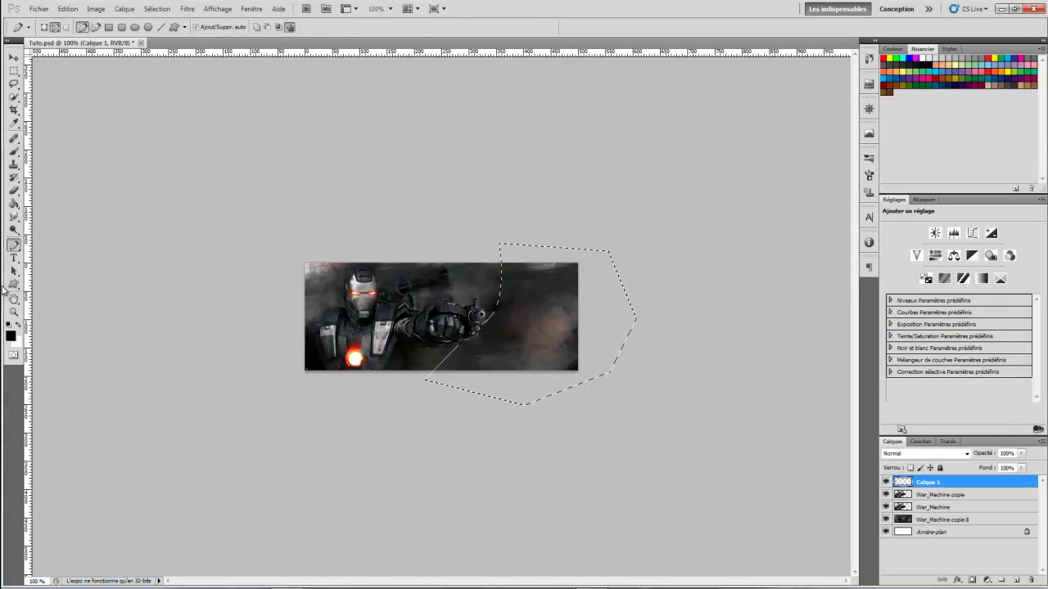
pyautogui.click(14, 203)
pyautogui.click(18, 325)
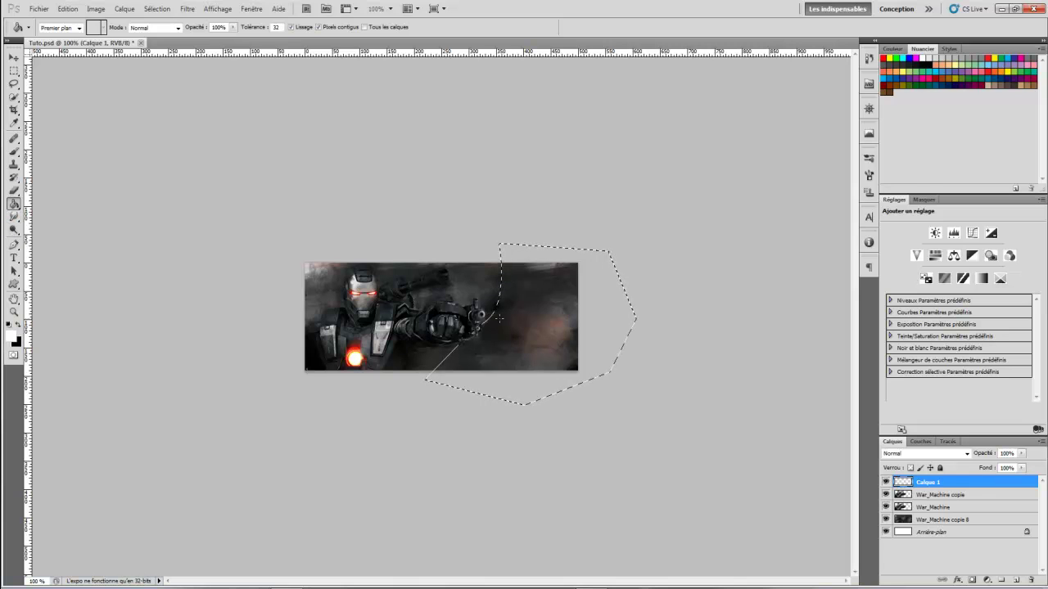
pyautogui.click(536, 326)
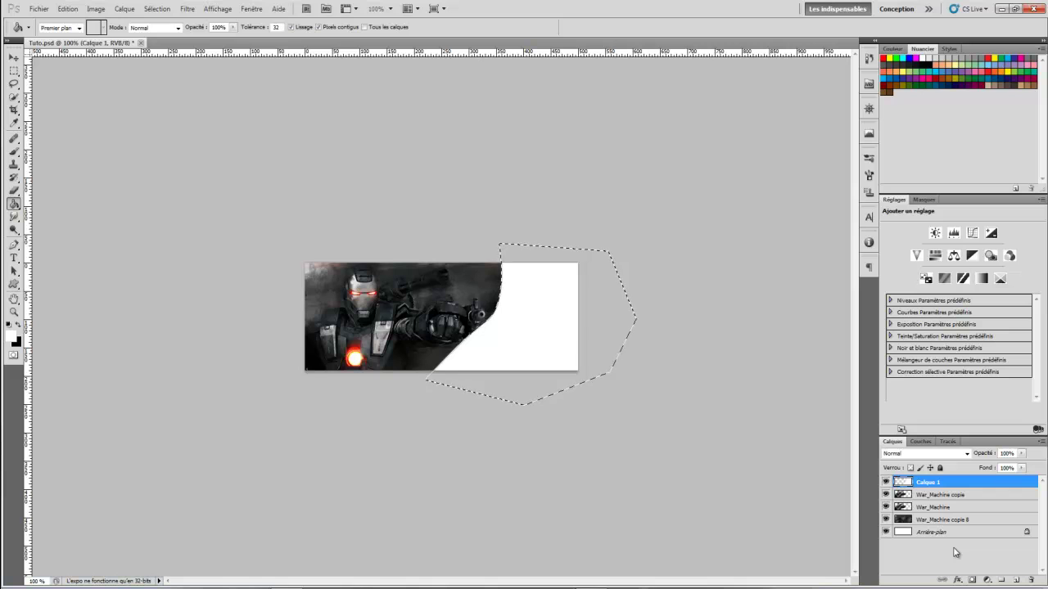
pyautogui.hotkey('ctrl', 'd')
# Set the white shape layer's blend mode to Incrustation and duplicate the layer.
pyautogui.click(920, 453)
pyautogui.click(908, 303)
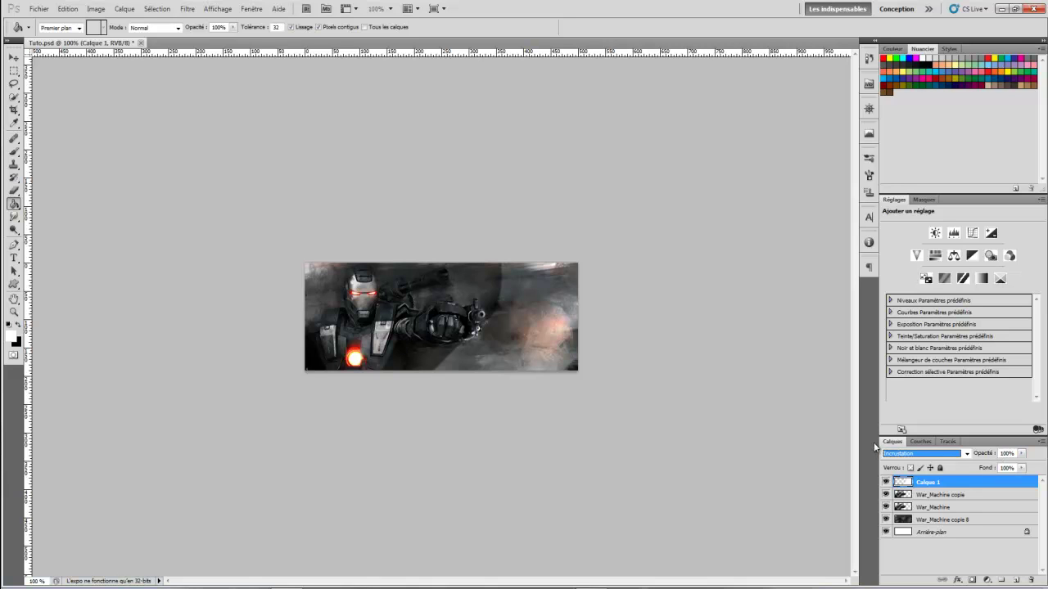
pyautogui.hotkey('ctrl', 'j')
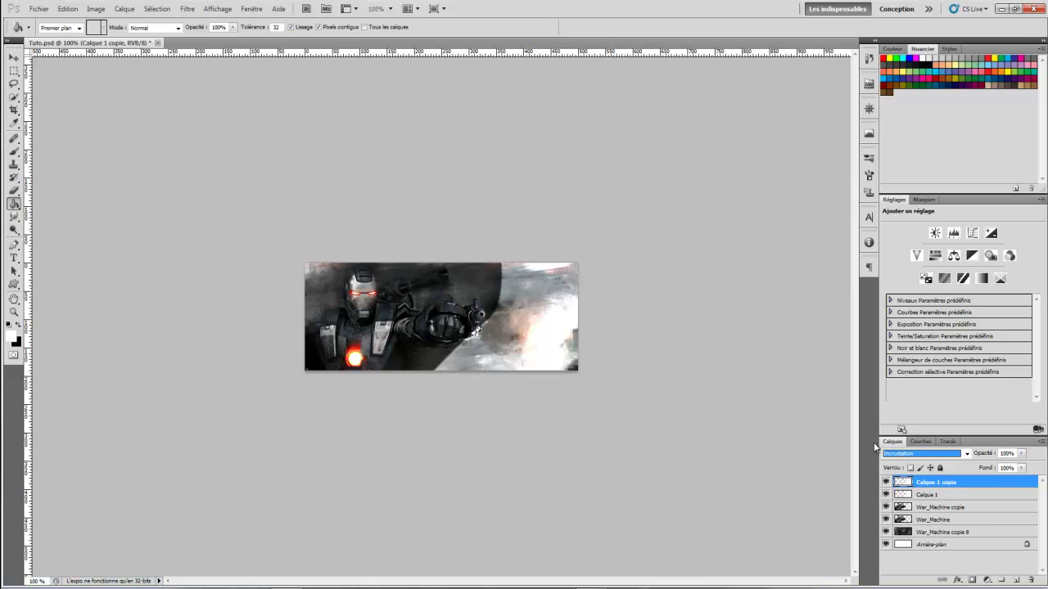
# Save the changes to Tuto.psd.
pyautogui.click(43, 9)
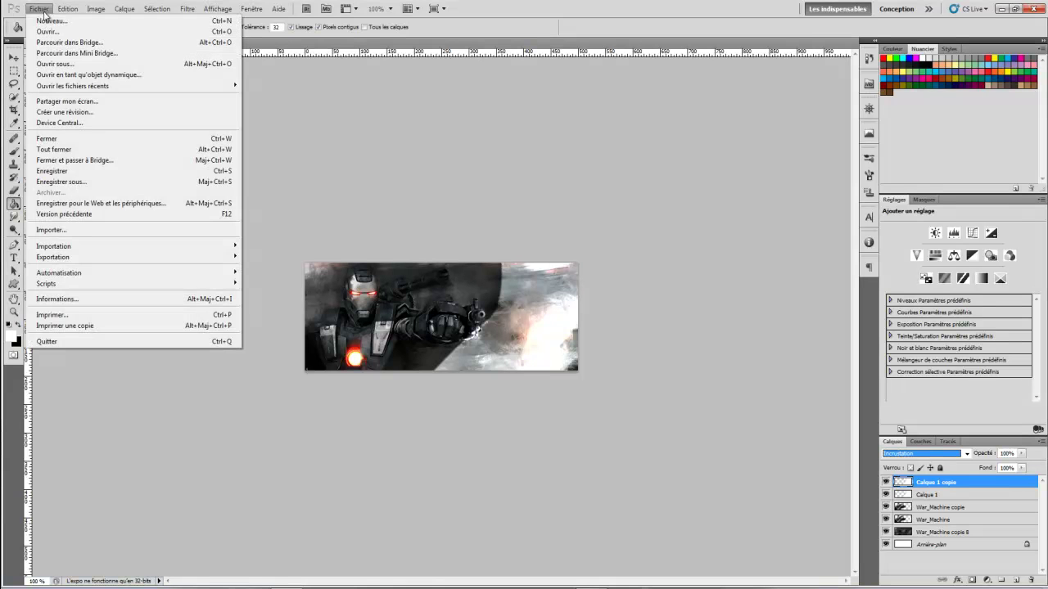
pyautogui.click(52, 171)
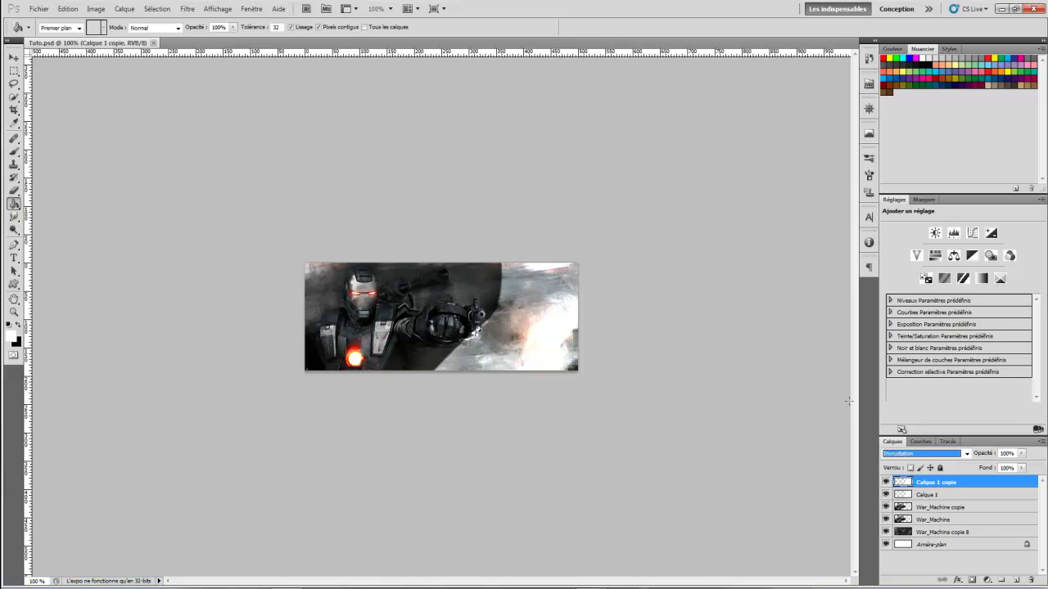
# Place the Flare (21) image above the other layers, scale it to about 20.5% and set its blend mode to Superposition.
pyautogui.click(39, 9)
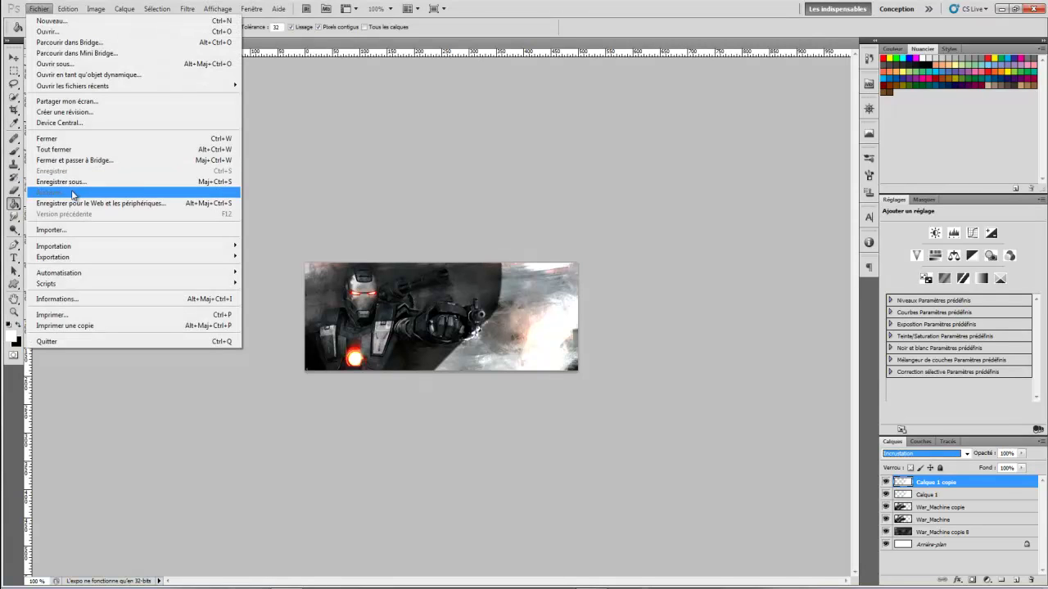
pyautogui.click(88, 231)
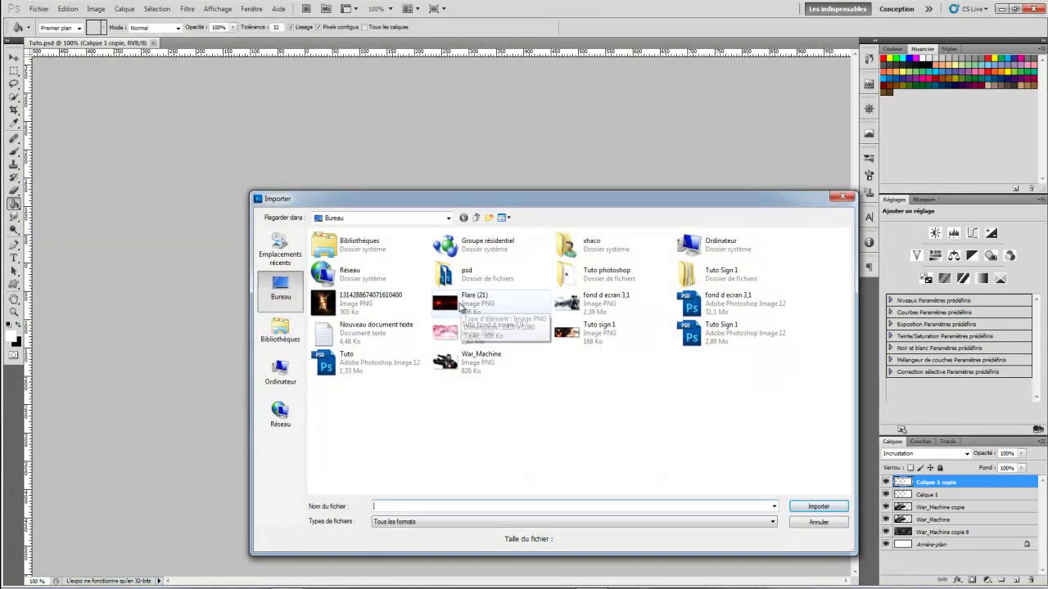
pyautogui.doubleClick(459, 306)
pyautogui.moveTo(535, 374); pyautogui.dragTo(567, 391)
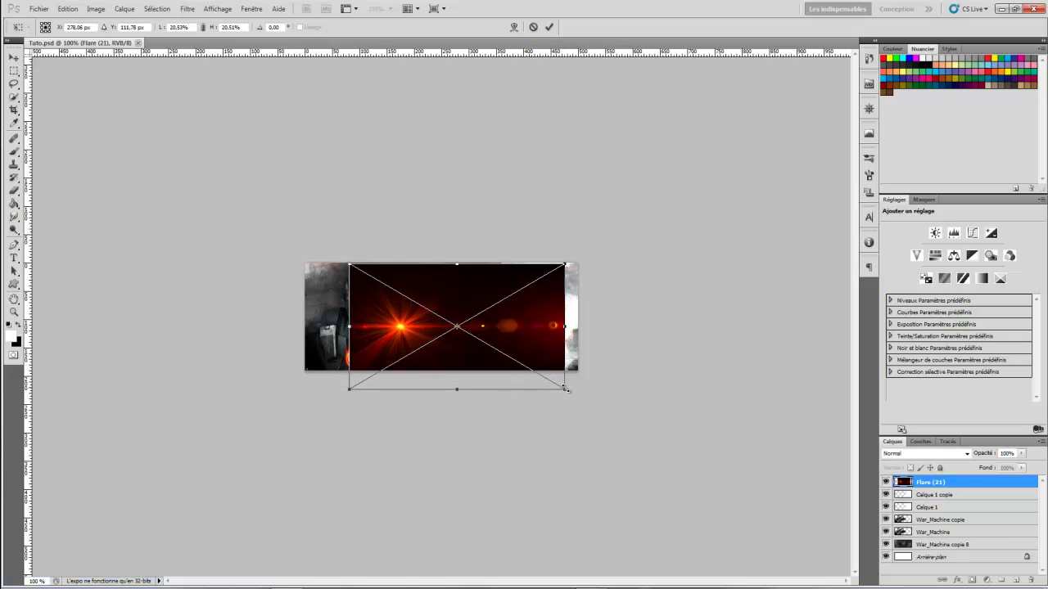
pyautogui.click(942, 455)
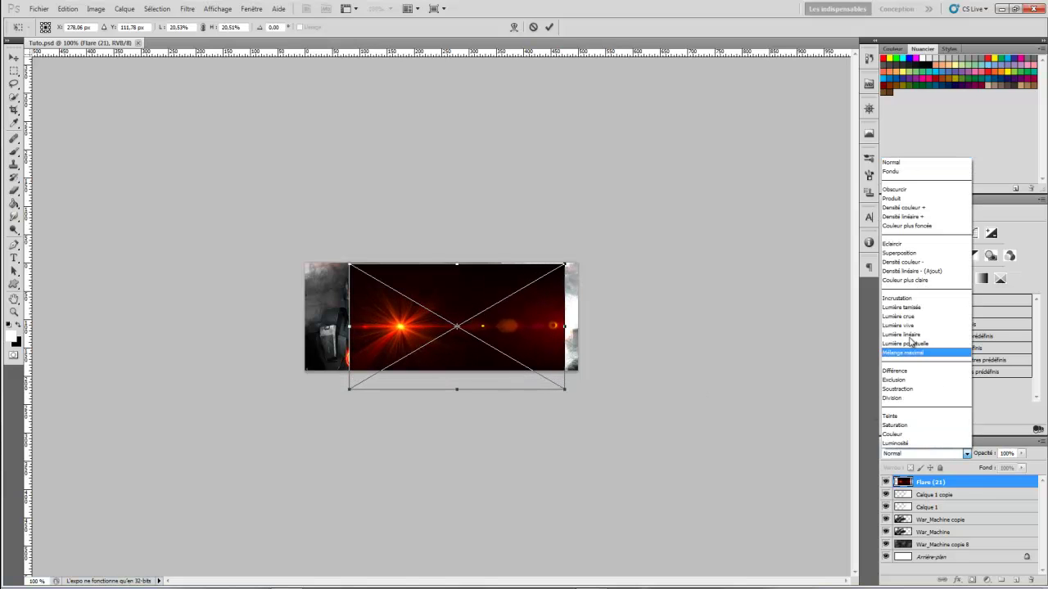
pyautogui.click(907, 256)
# Centre the flare's burst on the glowing chest reactor, scale it to about 22.7% and commit the placement.
pyautogui.moveTo(405, 348); pyautogui.dragTo(356, 370)
pyautogui.moveTo(521, 420); pyautogui.dragTo(543, 433)
pyautogui.hotkey('shift', 'Up')
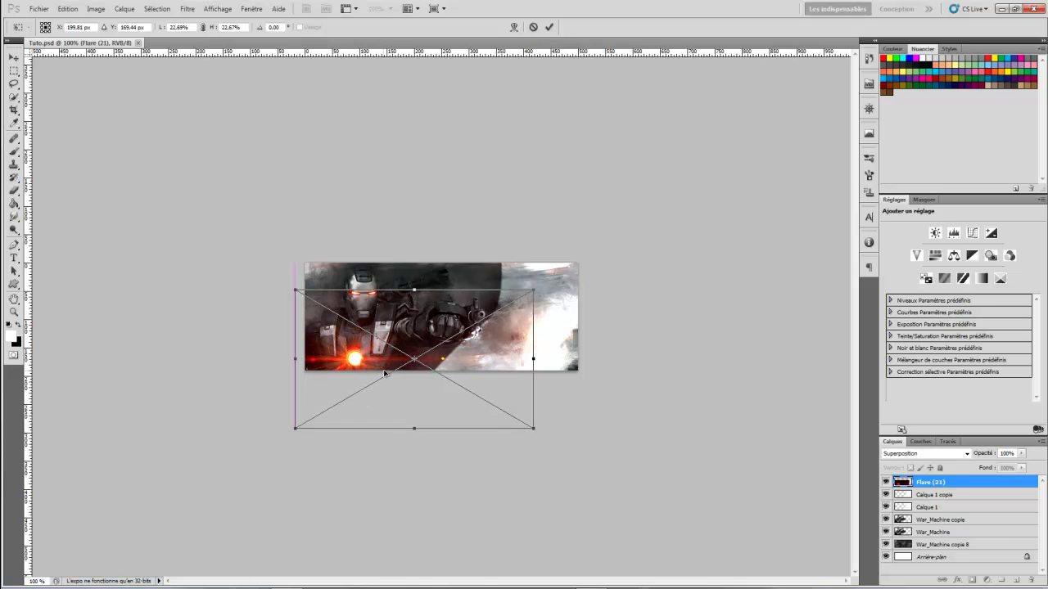
pyautogui.moveTo(389, 370); pyautogui.dragTo(389, 372)
pyautogui.press('Left')
pyautogui.press('Right')
pyautogui.press('Return')
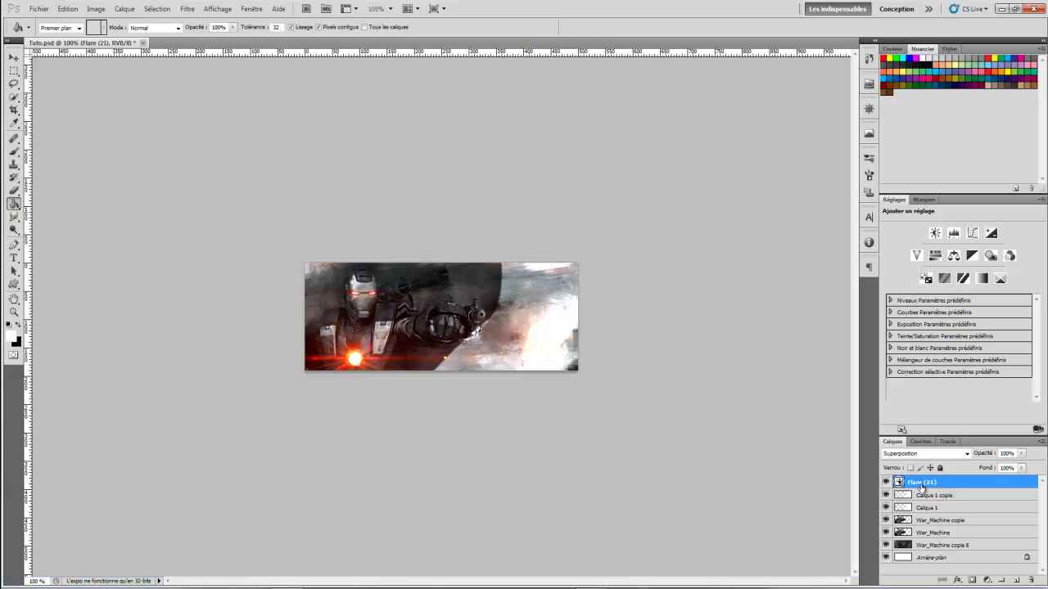
# Duplicate the Flare (21) layer, merge it with its copy and set the merged layer's blend mode to Superposition.
pyautogui.hotkey('ctrl', 'j')
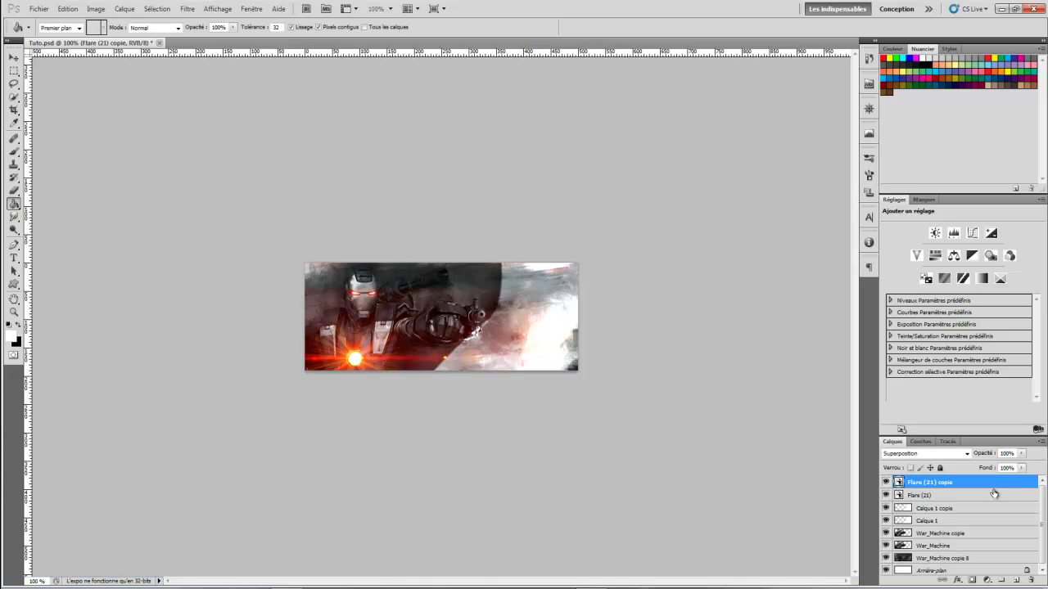
pyautogui.keyDown('shift'); pyautogui.click(928, 496); pyautogui.keyUp('shift')
pyautogui.rightClick(928, 497)
pyautogui.click(941, 460)
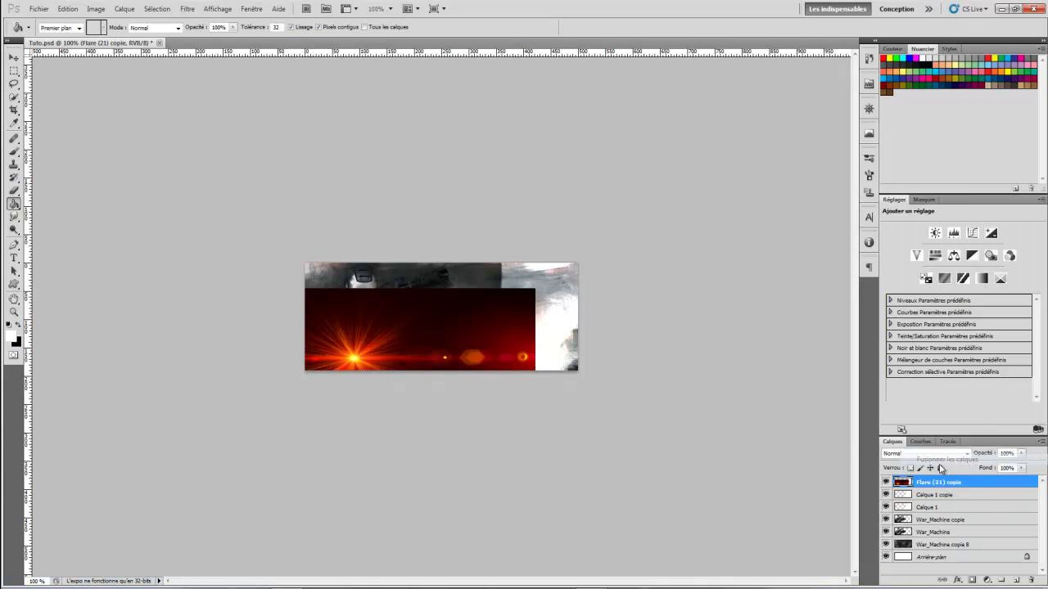
pyautogui.click(929, 454)
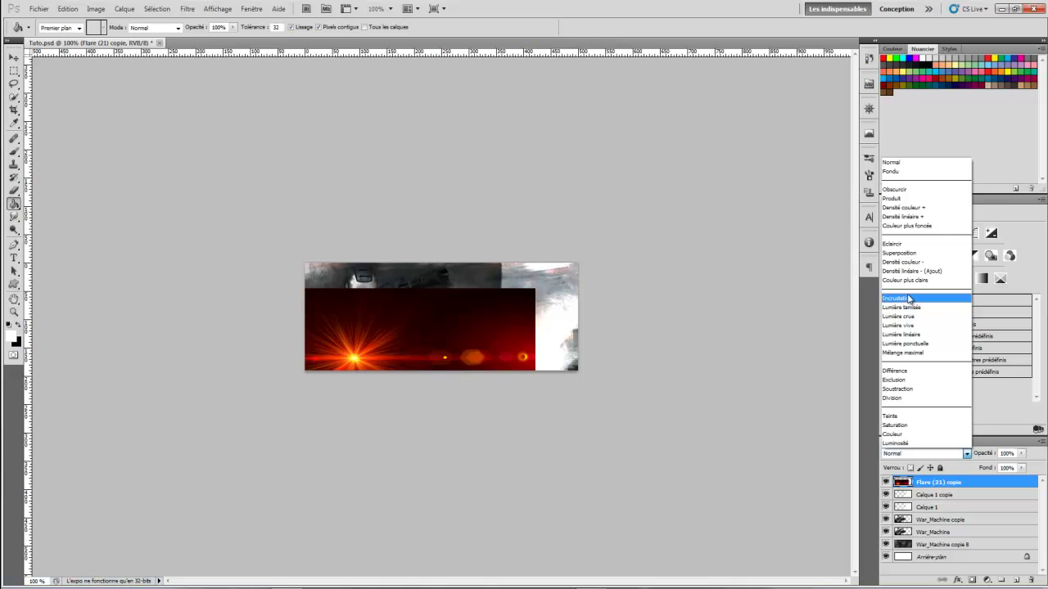
pyautogui.click(907, 253)
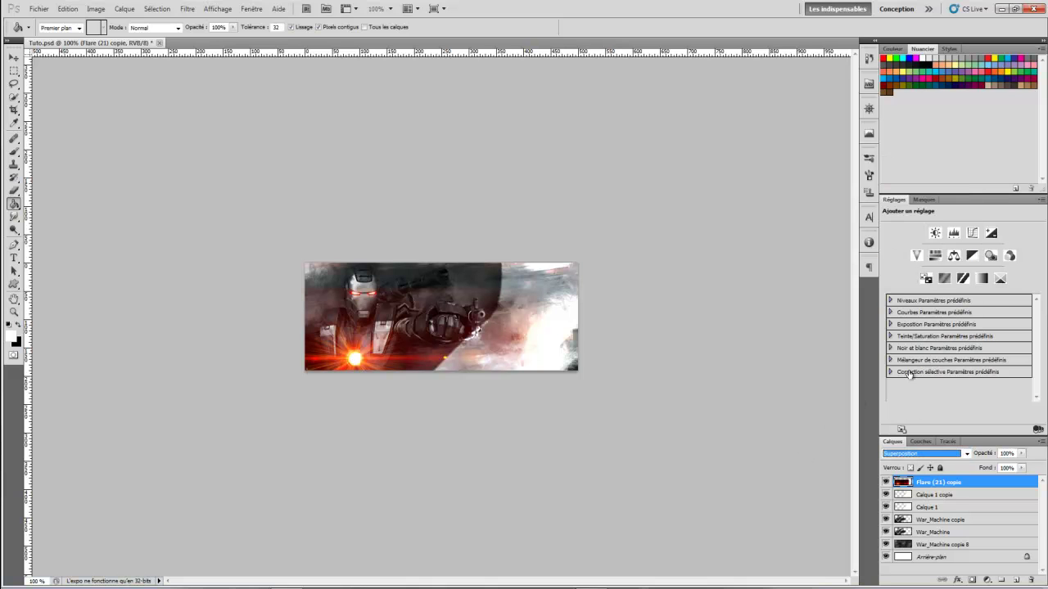
# Add a layer mask to the merged flare and paint black with a 170 px soft brush down over the character's head and shoulder.
pyautogui.click(971, 580)
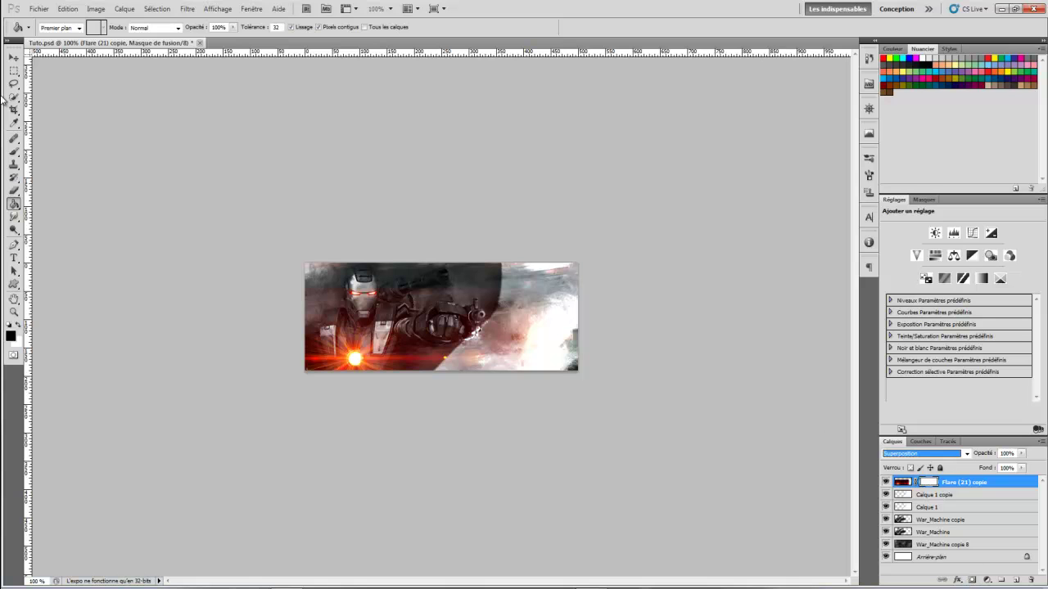
pyautogui.click(14, 151)
pyautogui.rightClick(515, 250)
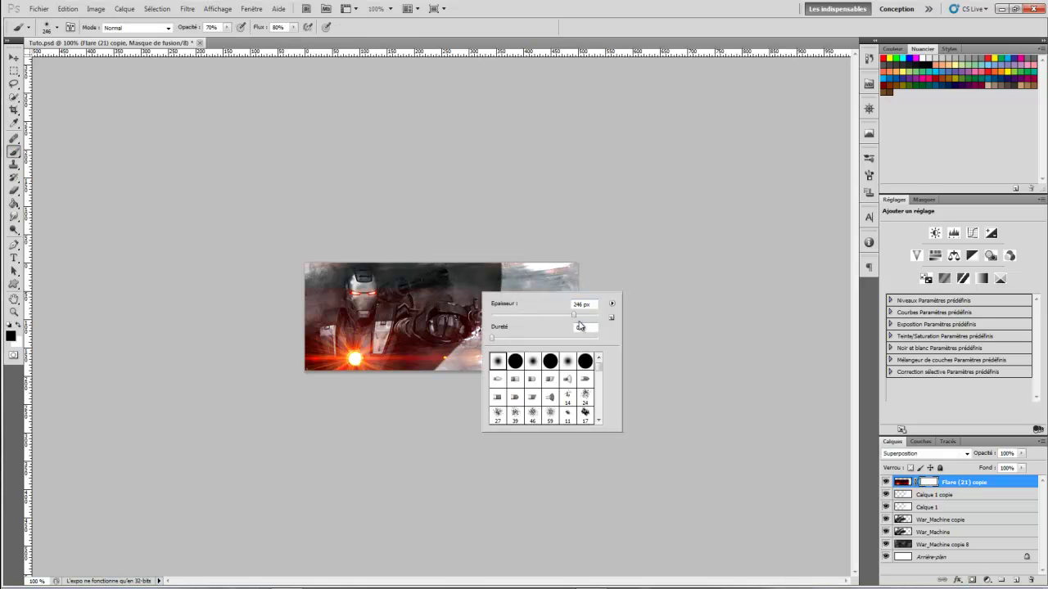
pyautogui.moveTo(571, 320); pyautogui.dragTo(561, 320)
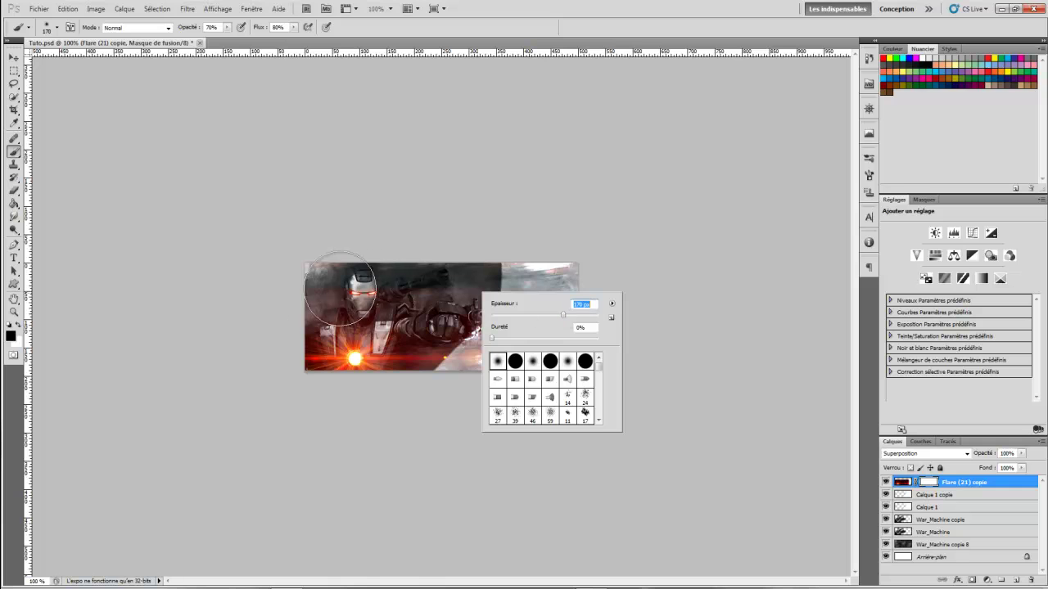
pyautogui.rightClick(208, 283)
pyautogui.press('Escape')
pyautogui.moveTo(344, 283)
pyautogui.mouseDown()
pyautogui.moveTo(316, 303)
pyautogui.moveTo(340, 332)
pyautogui.mouseUp()
# Set the brush to 73 px and 54% opacity for finer work on the flare's layer mask.
pyautogui.click(13, 313)
pyautogui.click(331, 305)
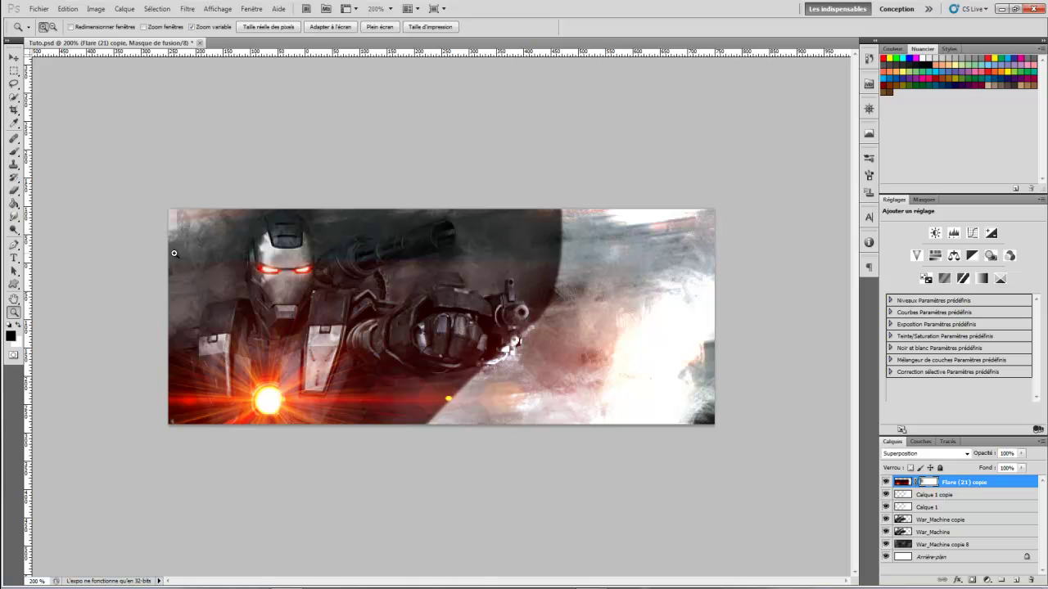
pyautogui.rightClick(498, 273)
pyautogui.click(547, 341)
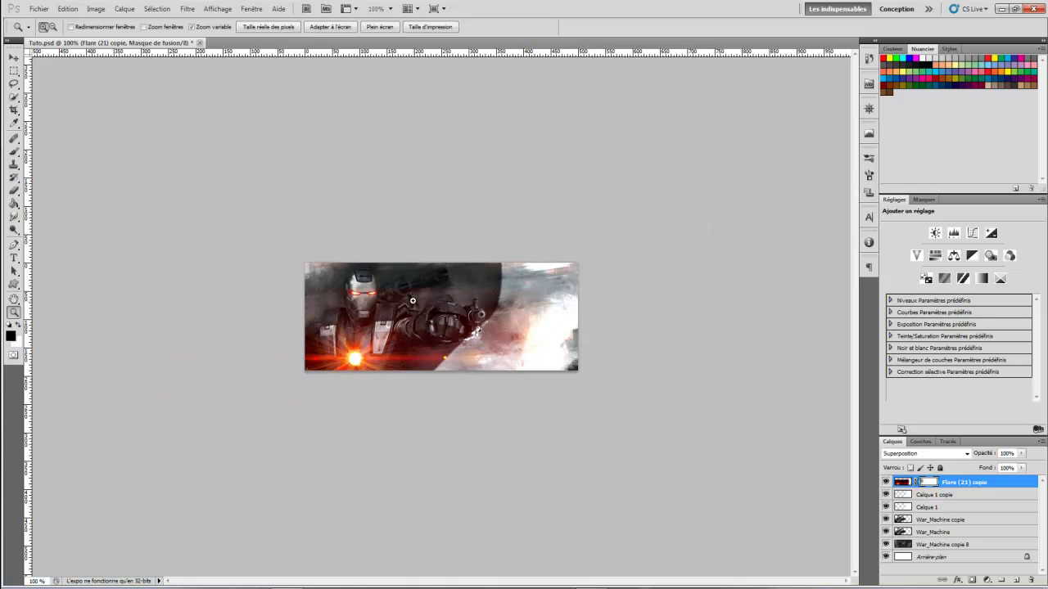
pyautogui.click(449, 290)
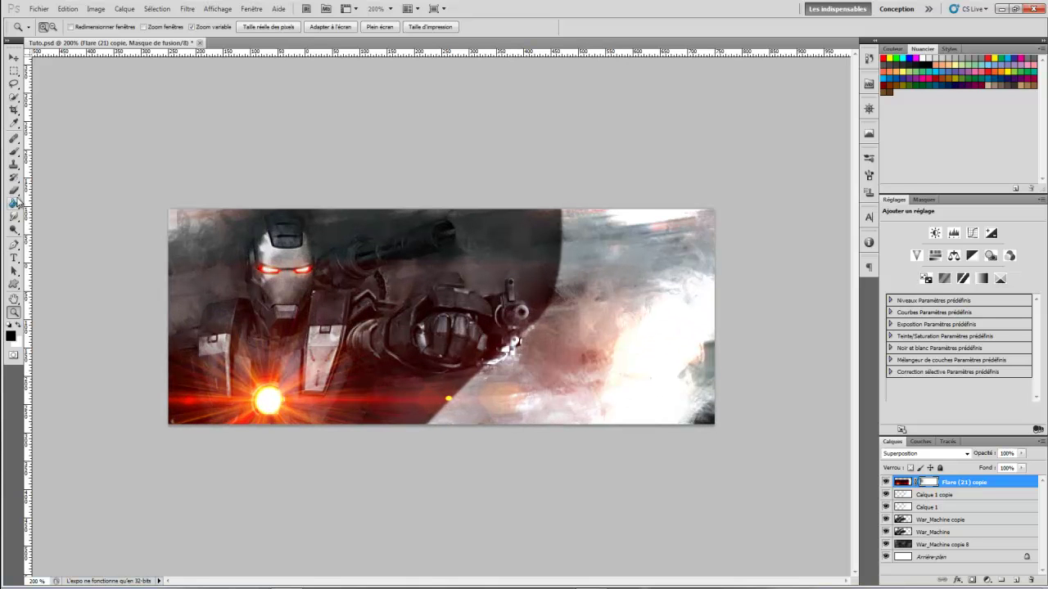
pyautogui.click(14, 151)
pyautogui.rightClick(409, 274)
pyautogui.moveTo(486, 290)
pyautogui.mouseDown()
pyautogui.moveTo(501, 289)
pyautogui.moveTo(465, 289)
pyautogui.mouseUp()
pyautogui.click(929, 483)
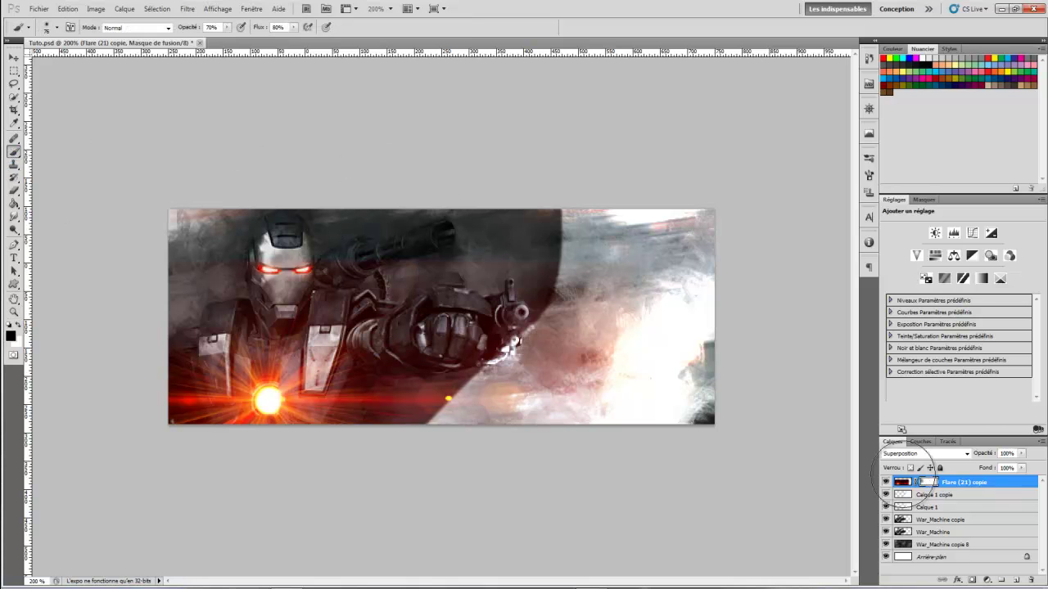
pyautogui.rightClick(498, 247)
pyautogui.click(551, 271)
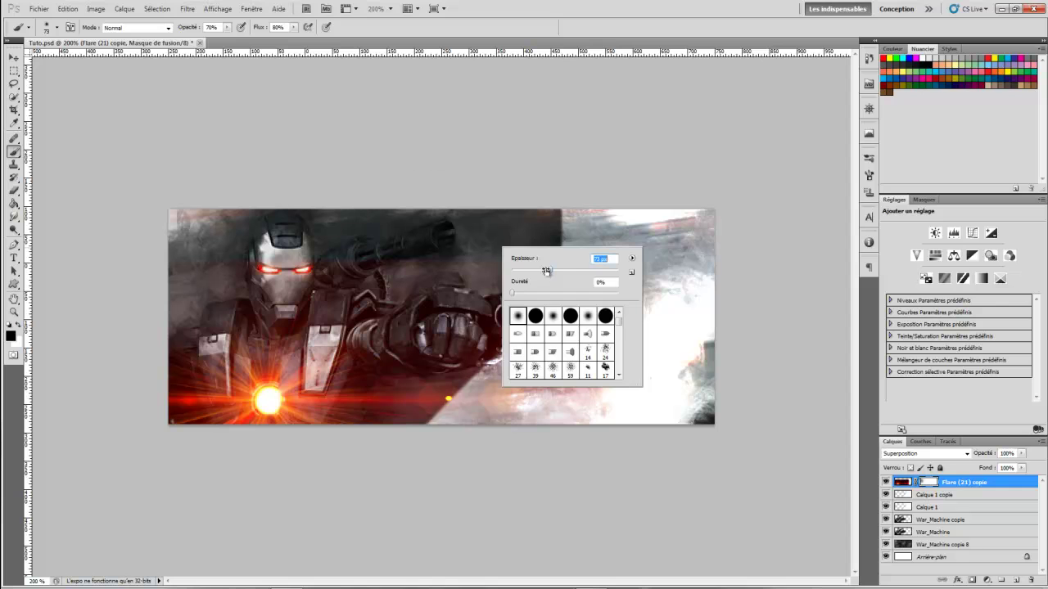
pyautogui.moveTo(197, 31); pyautogui.dragTo(187, 31)
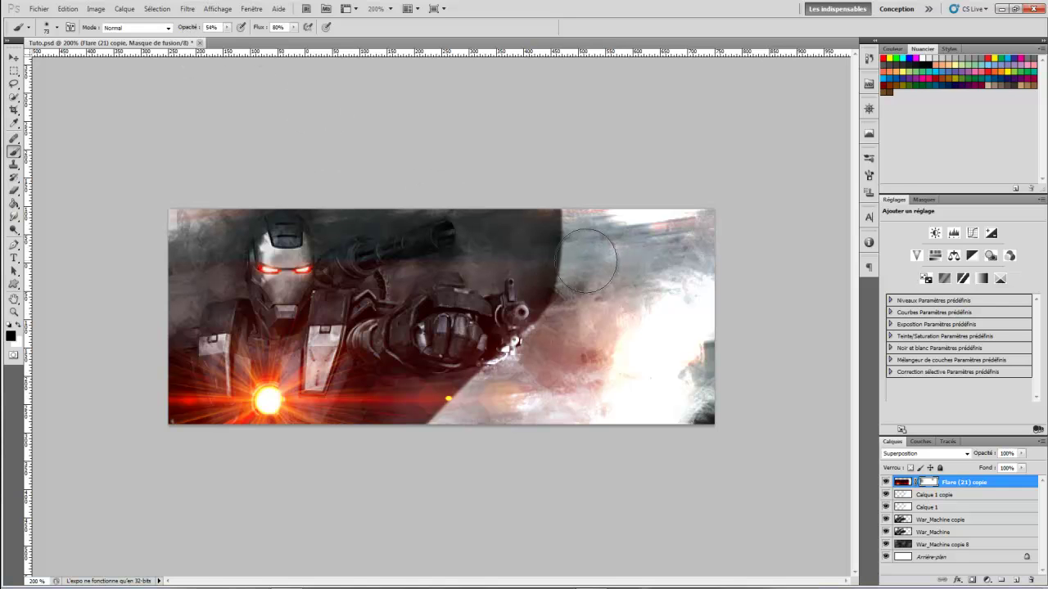
# Paint black on the flare's mask across the upper part of the character and down over the bright smoke area.
pyautogui.moveTo(473, 252)
pyautogui.mouseDown()
pyautogui.moveTo(428, 237)
pyautogui.moveTo(210, 237)
pyautogui.moveTo(198, 248)
pyautogui.mouseUp()
pyautogui.moveTo(599, 290); pyautogui.dragTo(588, 425)
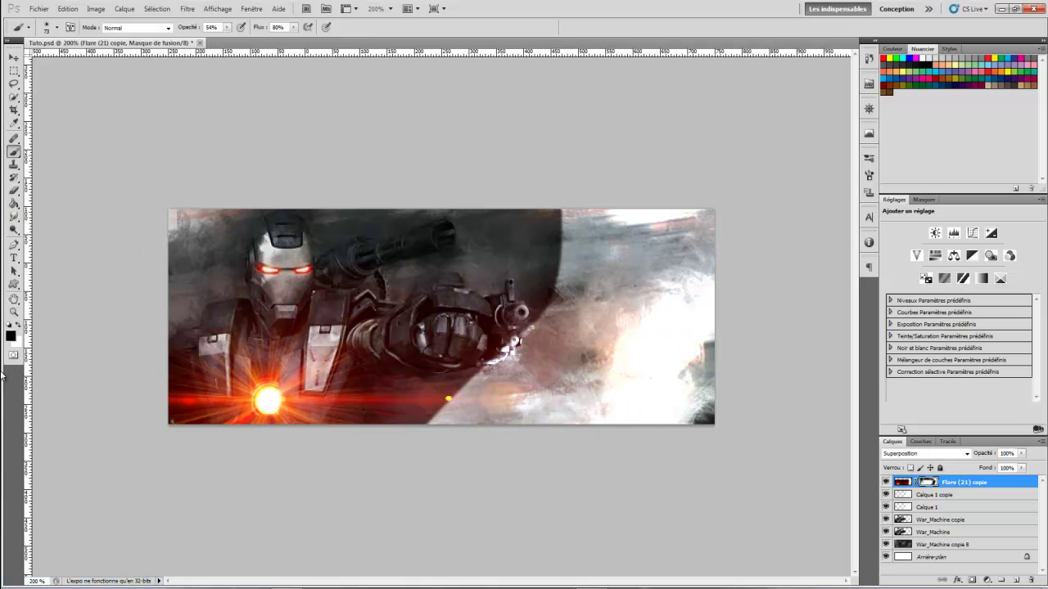
pyautogui.click(14, 312)
pyautogui.rightClick(427, 300)
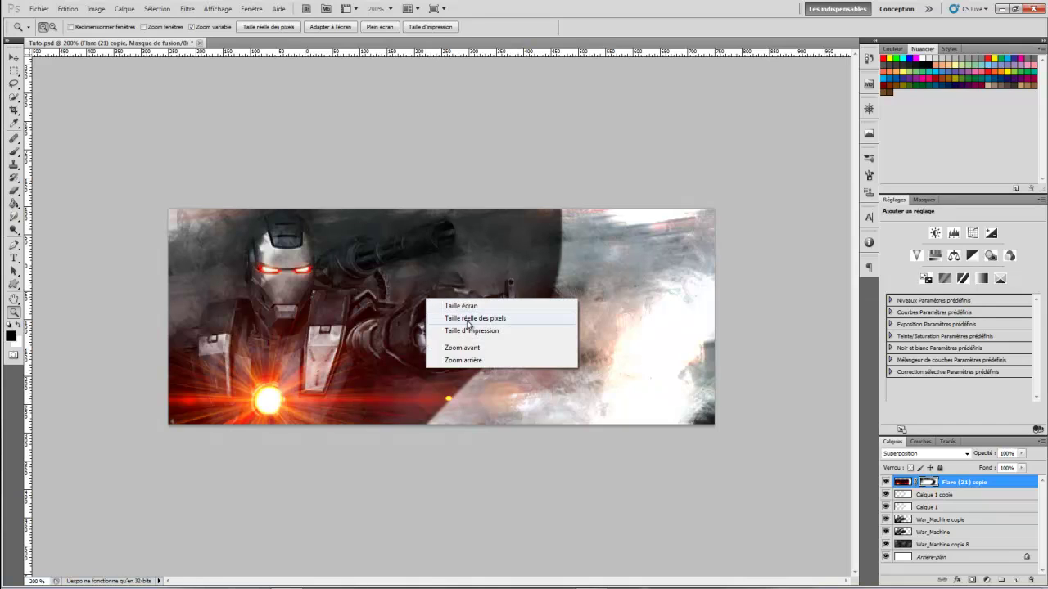
pyautogui.click(465, 319)
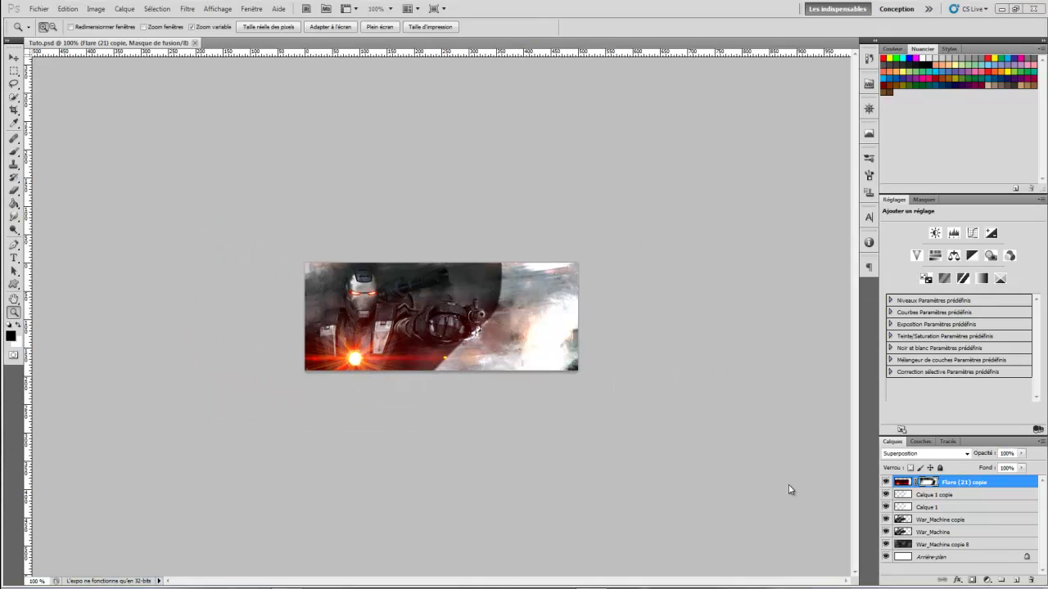
# Rename the Calque 1 copie layer to Bande blanche 2 and the Calque 1 layer to Bande blanche 1.
pyautogui.doubleClick(929, 495)
pyautogui.write('Bande blanche')
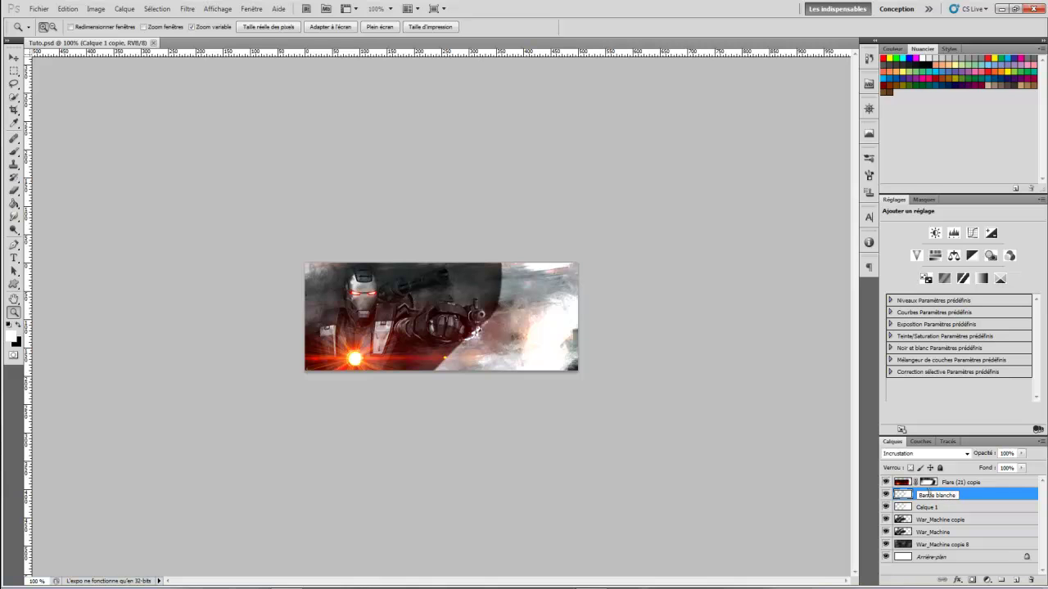
pyautogui.write(' 2')
pyautogui.doubleClick(933, 508)
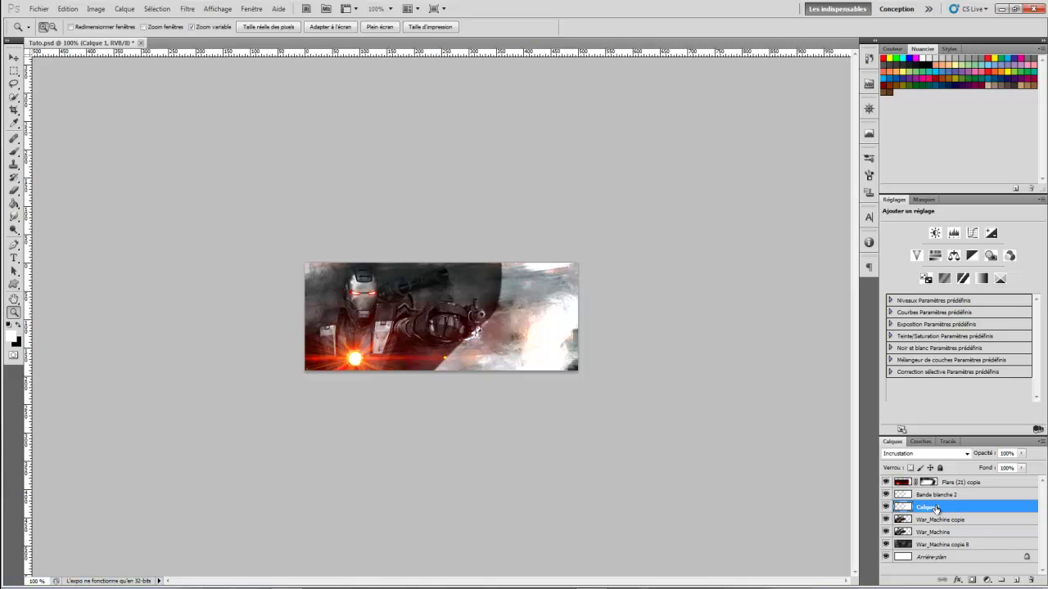
pyautogui.write('Bande blanche 1')
pyautogui.press('Return')
# Save the changes to Tuto.psd.
pyautogui.click(966, 495)
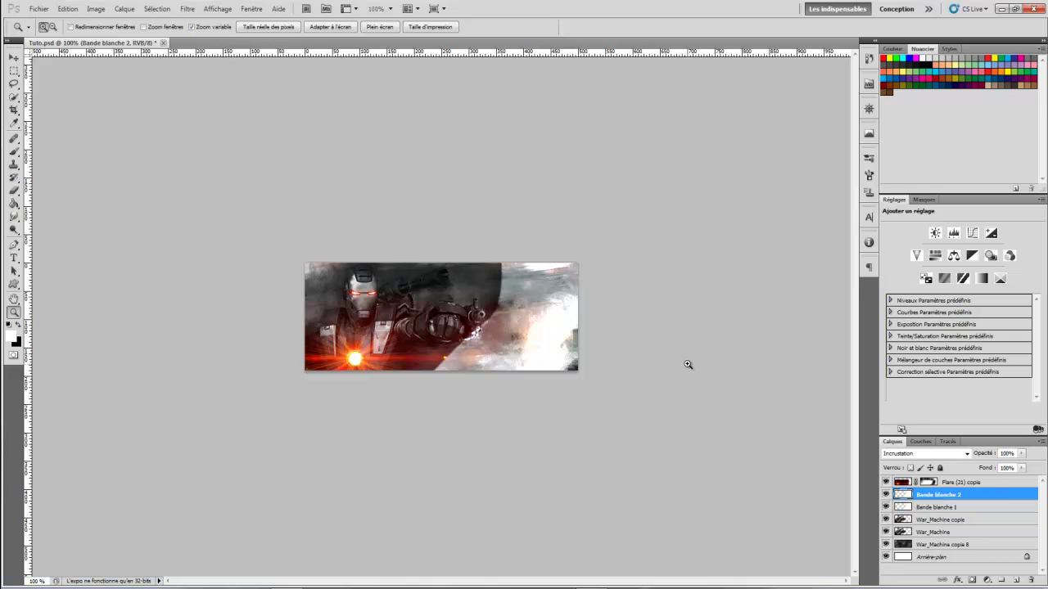
pyautogui.click(38, 8)
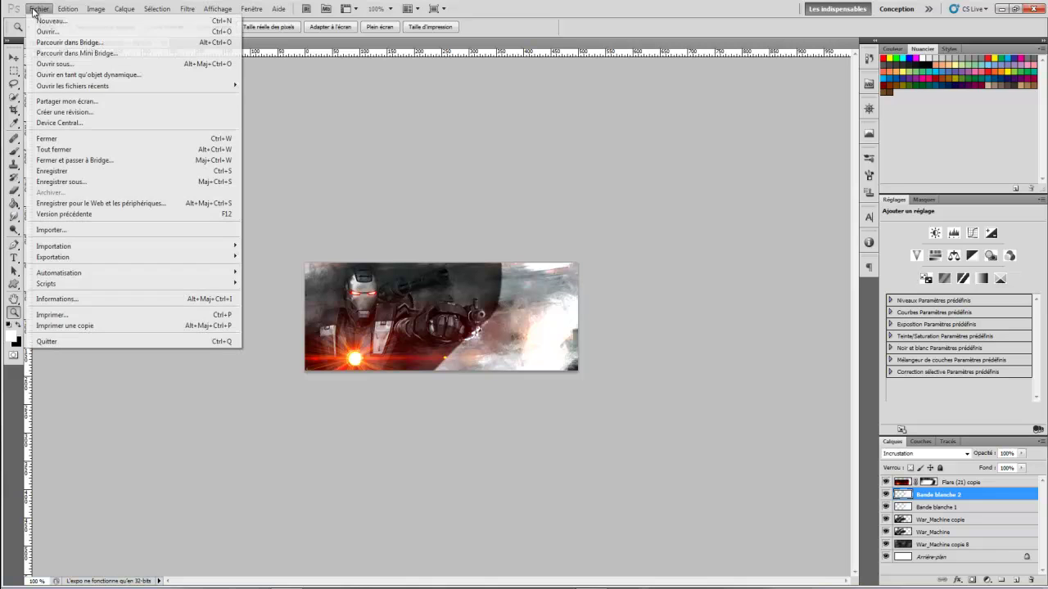
pyautogui.click(84, 173)
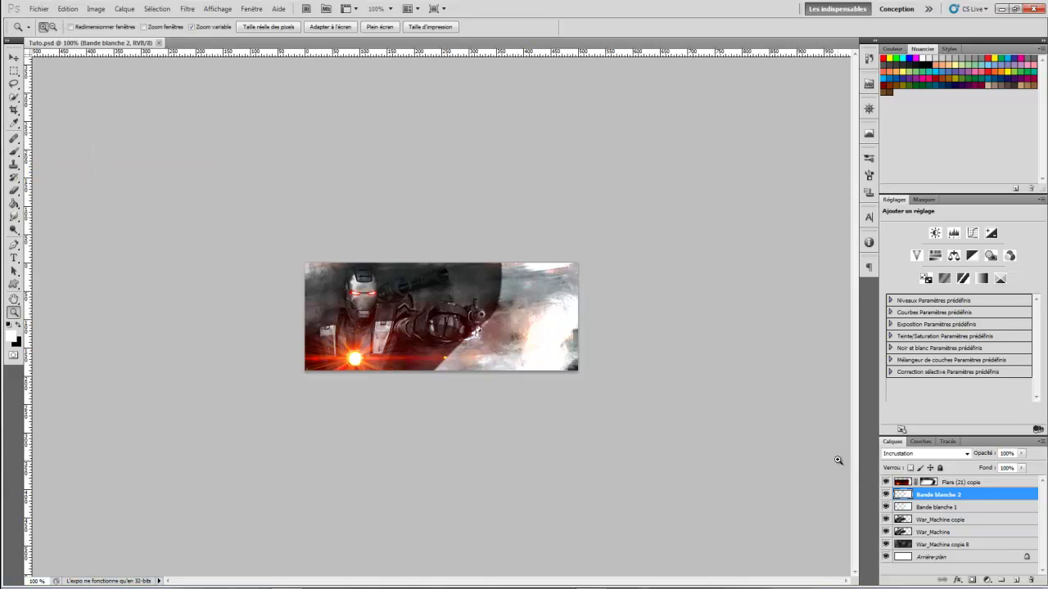
# Add a gradient map adjustment layer (Courbe de transfert de dégradé) above the flare layer and enable Inverser.
pyautogui.click(969, 484)
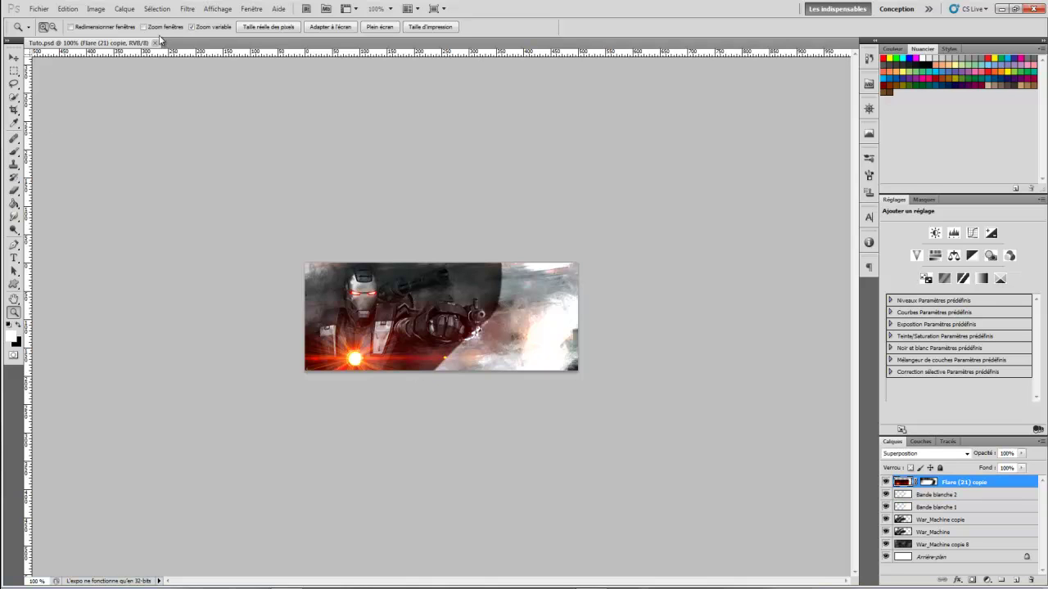
pyautogui.click(123, 10)
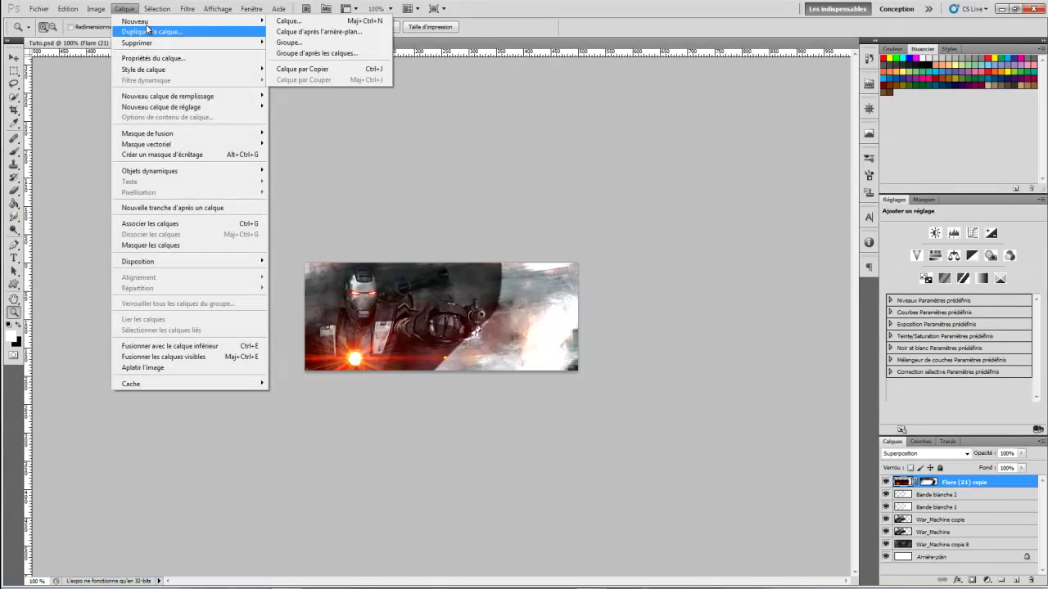
pyautogui.moveTo(201, 99)
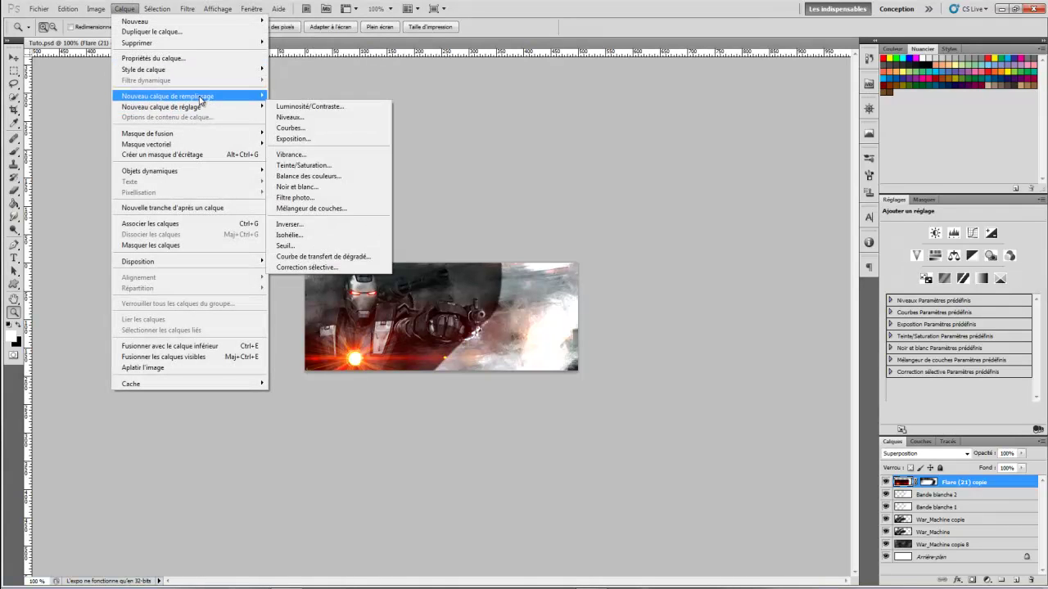
pyautogui.click(361, 257)
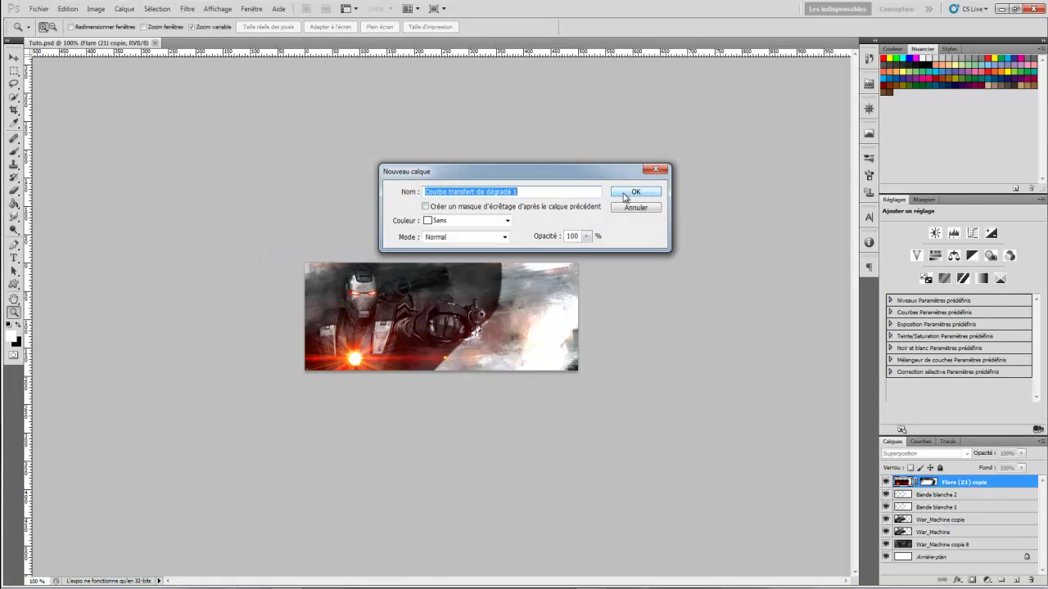
pyautogui.click(627, 195)
pyautogui.click(904, 274)
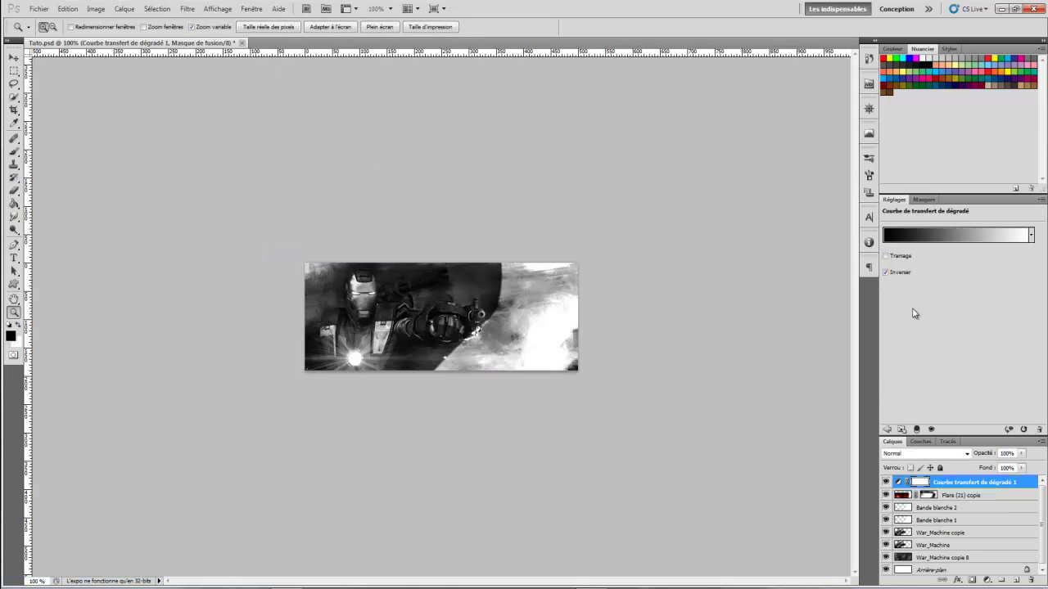
pyautogui.click(918, 455)
pyautogui.click(1007, 308)
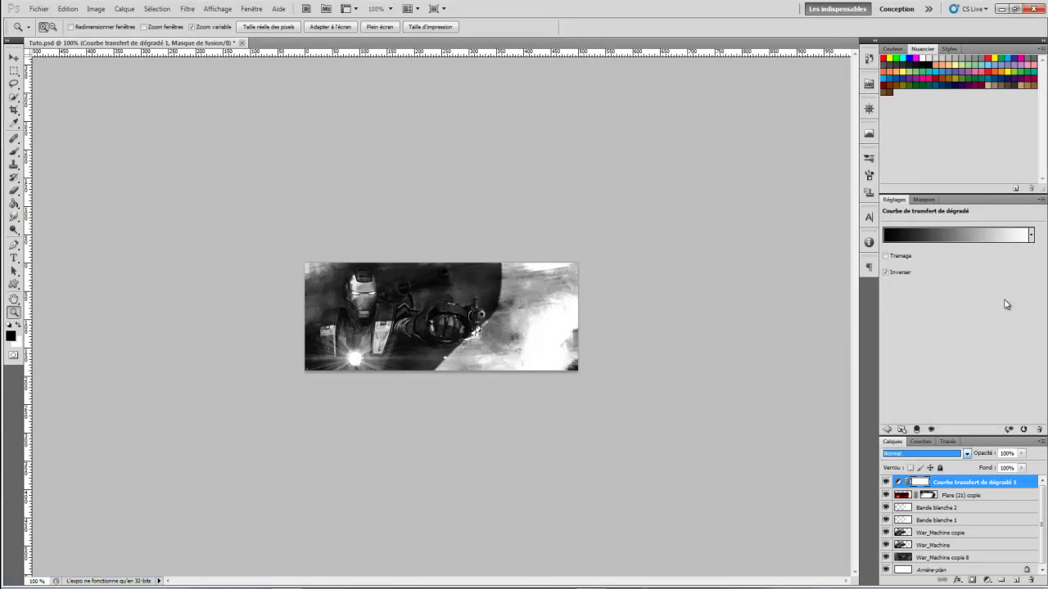
pyautogui.click(970, 240)
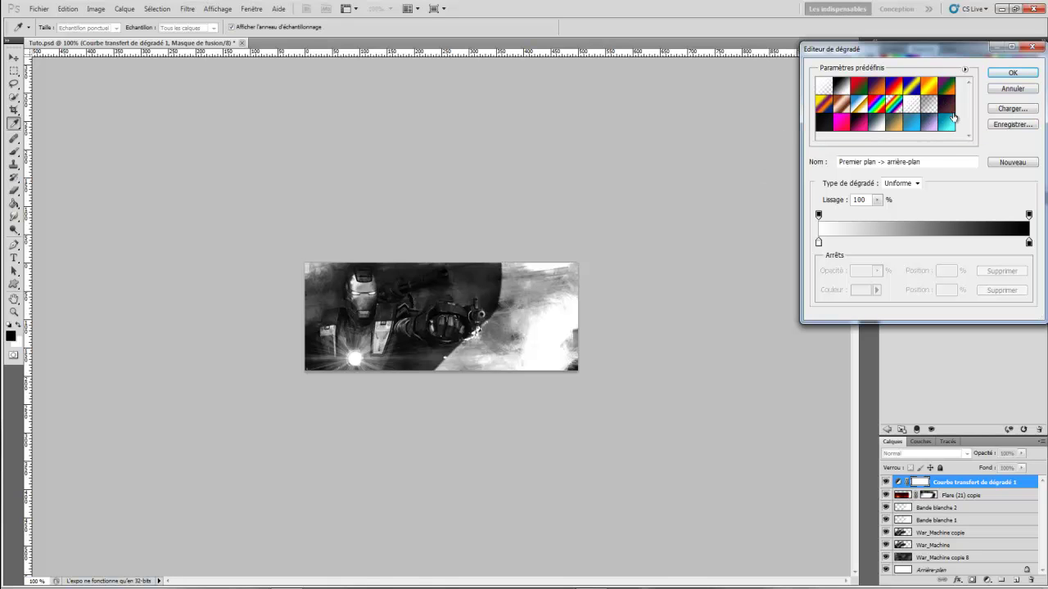
pyautogui.click(1011, 90)
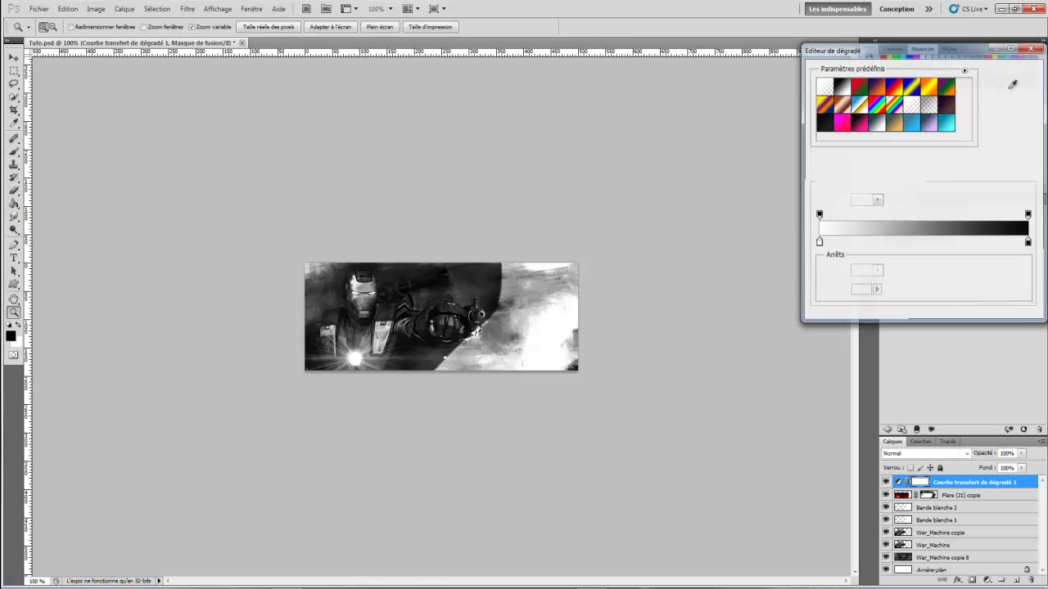
# Set the gradient map layer's blend mode to Lumière tamisée and its opacity to 46%.
pyautogui.click(924, 454)
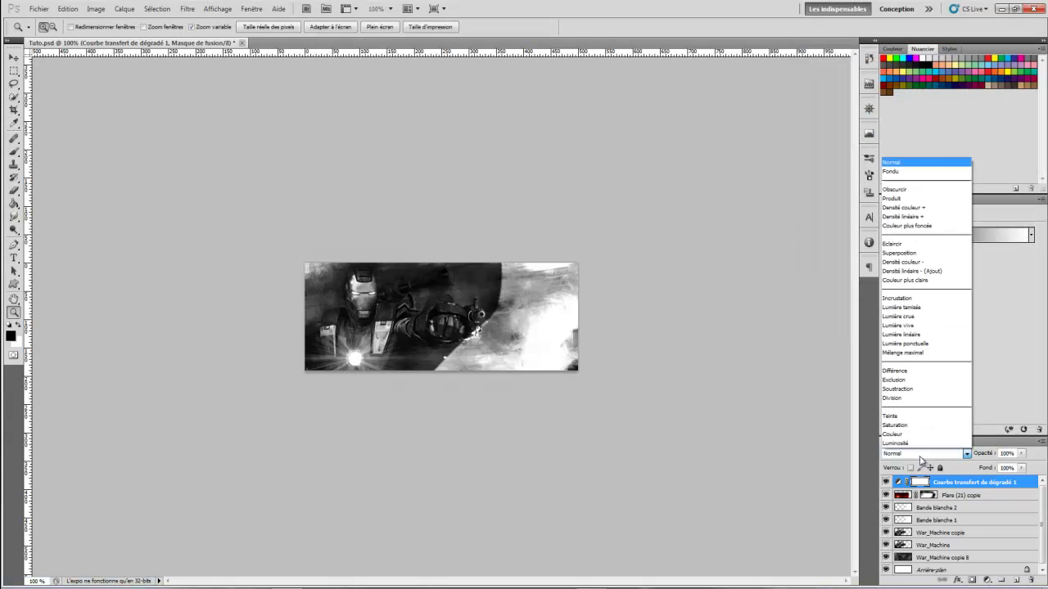
pyautogui.click(925, 311)
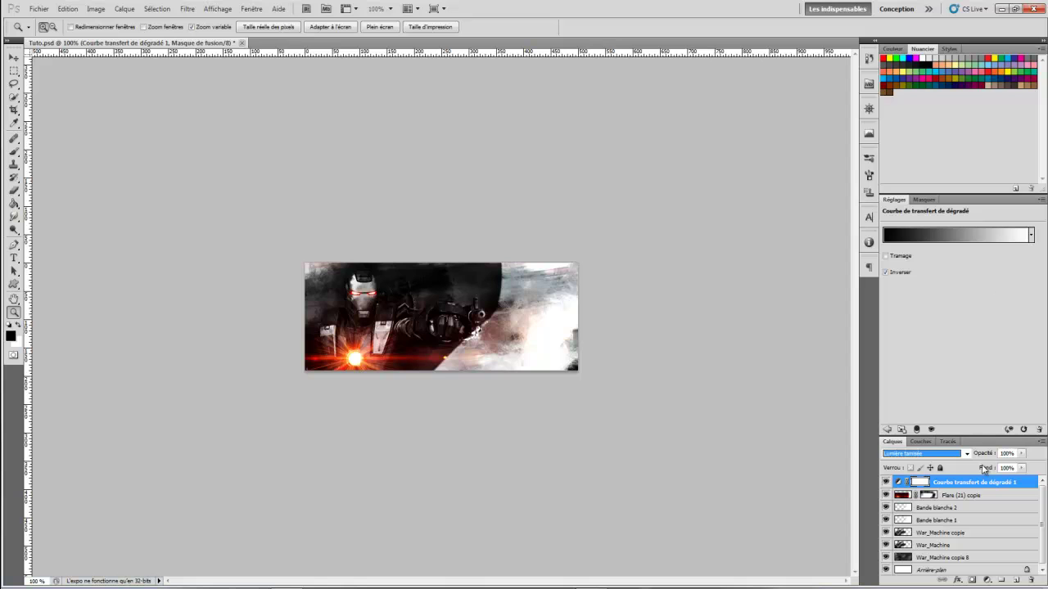
pyautogui.moveTo(983, 455); pyautogui.dragTo(946, 457)
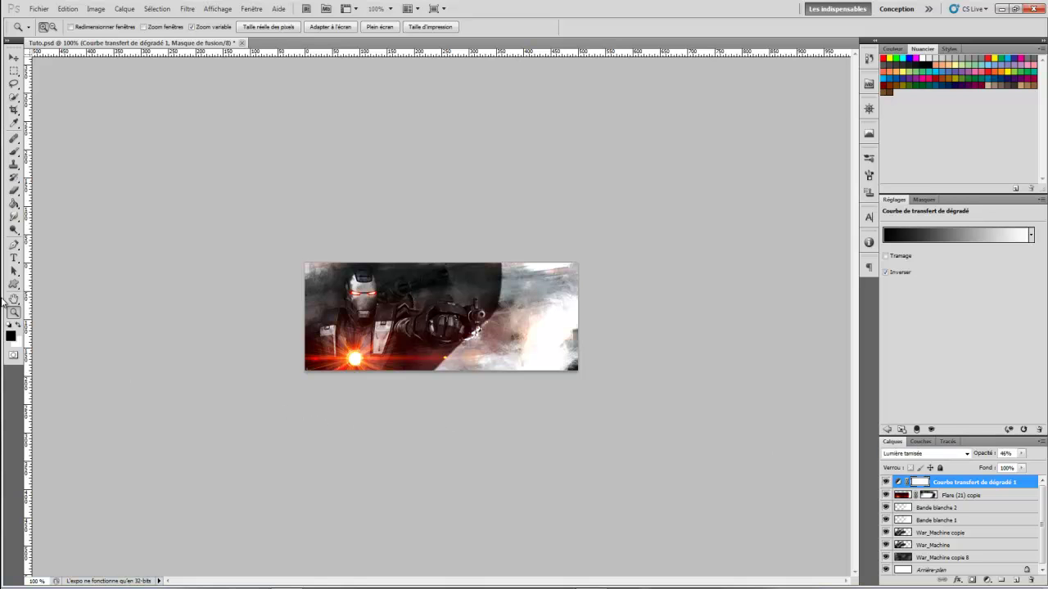
# Add a second gradient map adjustment layer above the first one and enable Inverser.
pyautogui.click(124, 9)
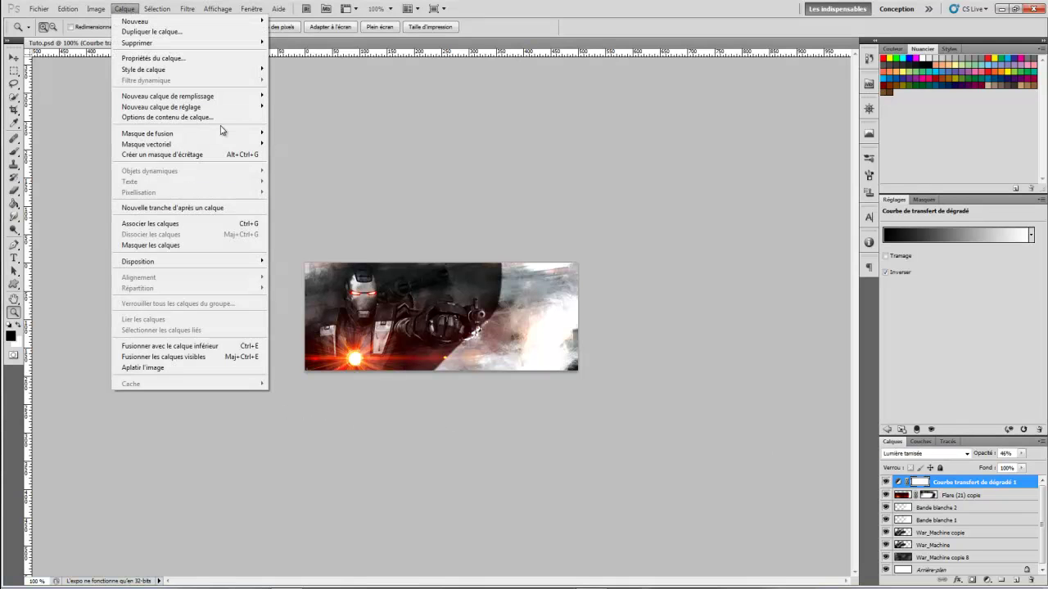
pyautogui.moveTo(233, 107)
pyautogui.click(327, 257)
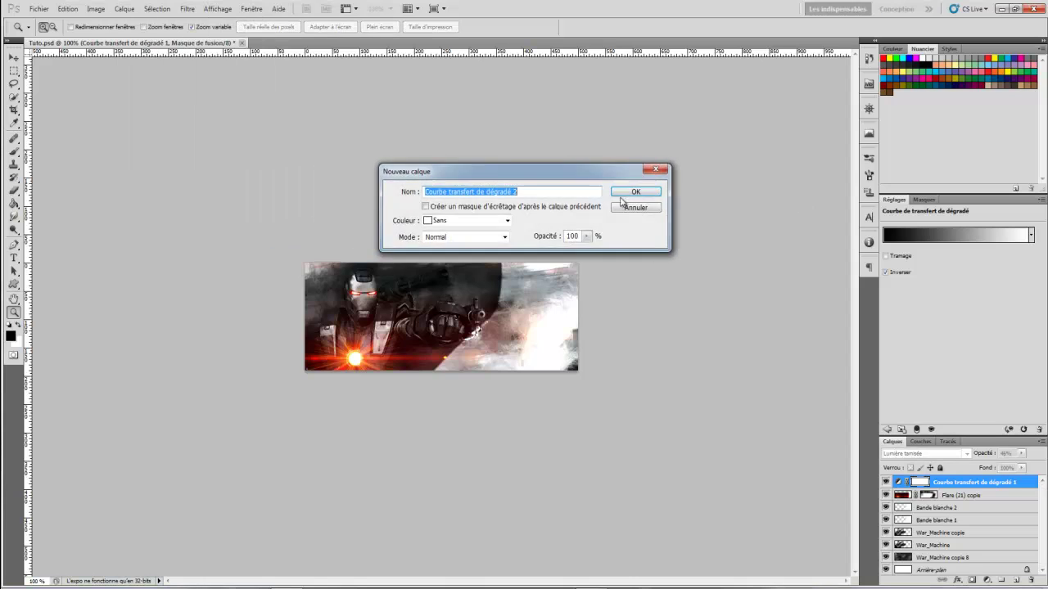
pyautogui.click(635, 195)
pyautogui.click(894, 274)
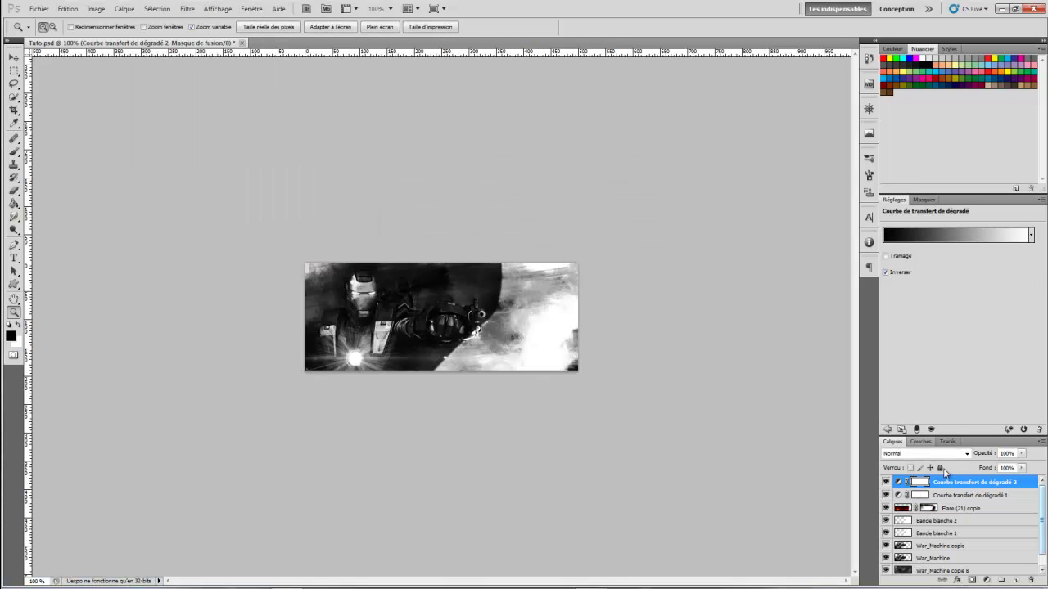
# Apply the light-to-dark blue gradient preset to the second gradient map adjustment layer.
pyautogui.click(1031, 235)
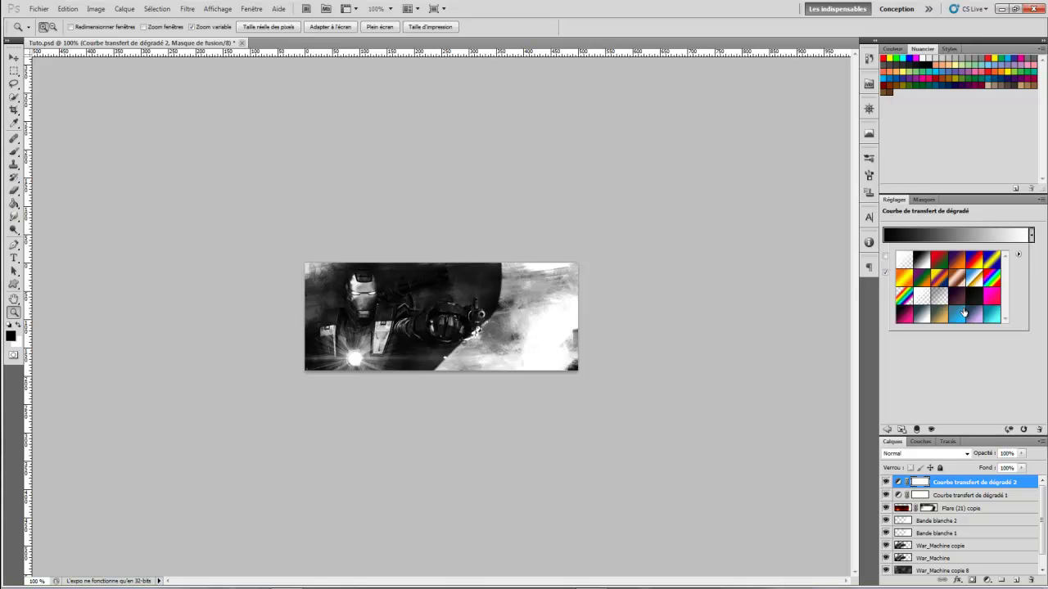
pyautogui.click(958, 316)
pyautogui.click(935, 356)
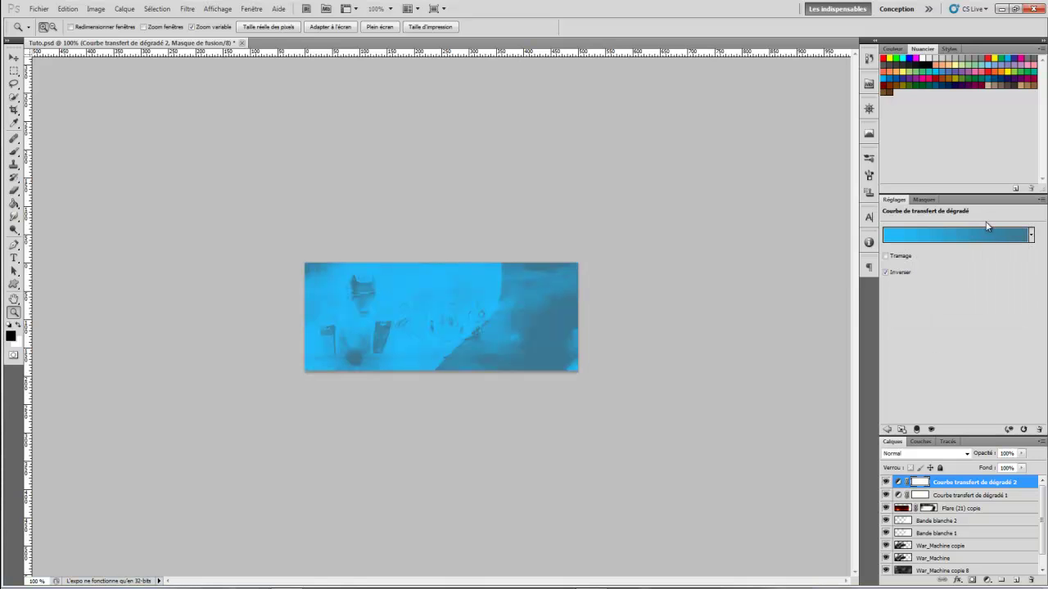
# Inspect the colour codes of the start and end stops of the blue gradient, leaving both colours as they are.
pyautogui.click(974, 235)
pyautogui.doubleClick(818, 244)
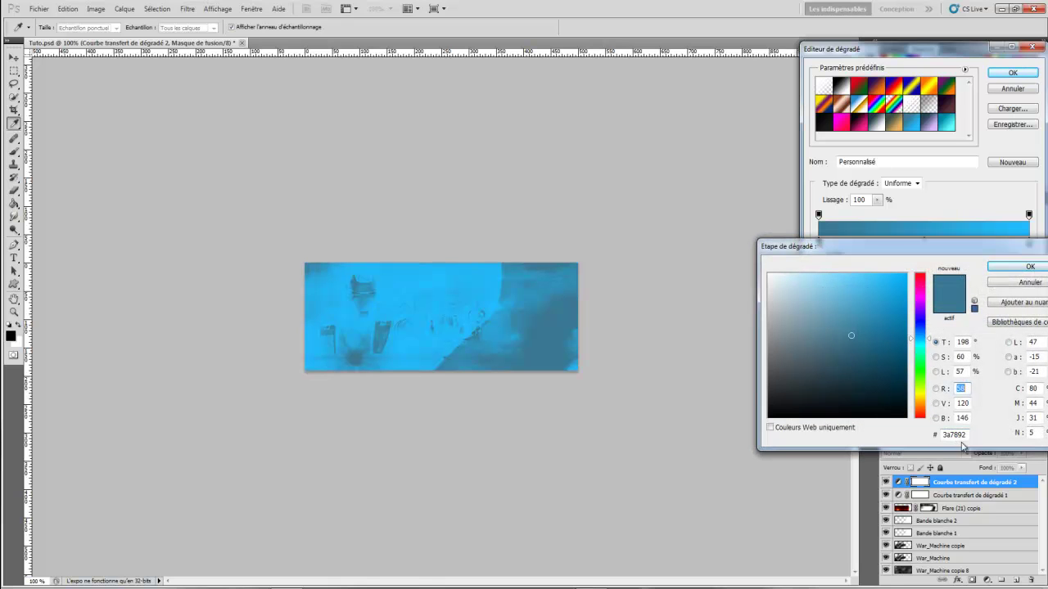
pyautogui.click(1015, 267)
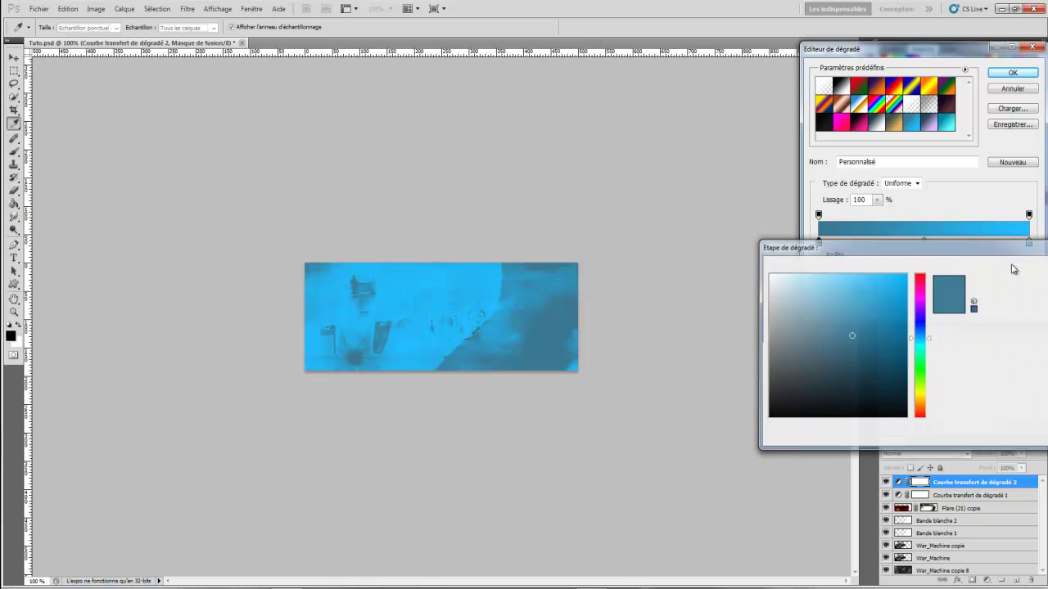
pyautogui.click(1029, 243)
pyautogui.doubleClick(1029, 244)
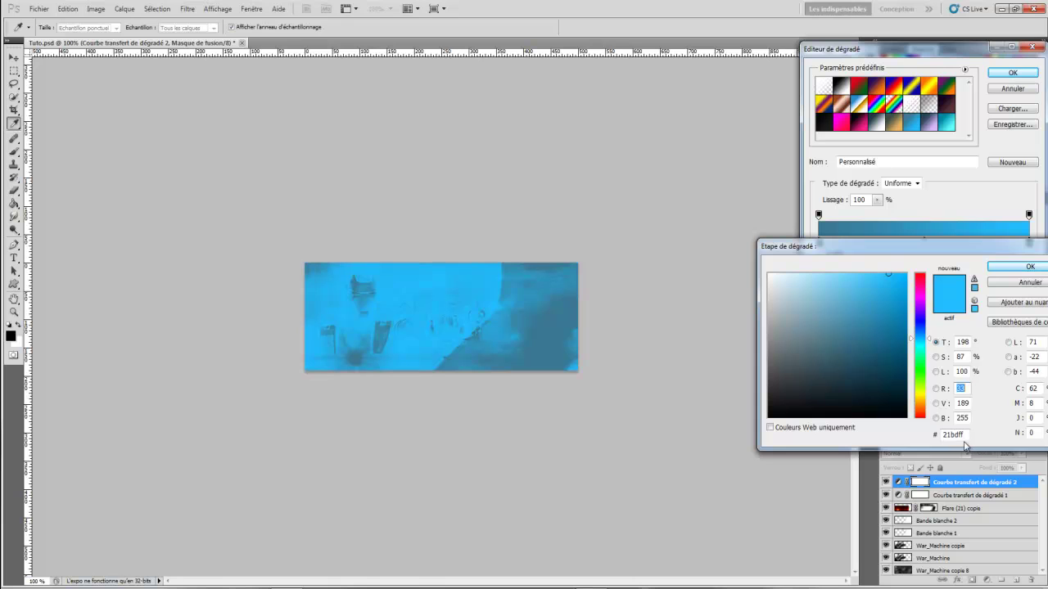
pyautogui.click(1028, 282)
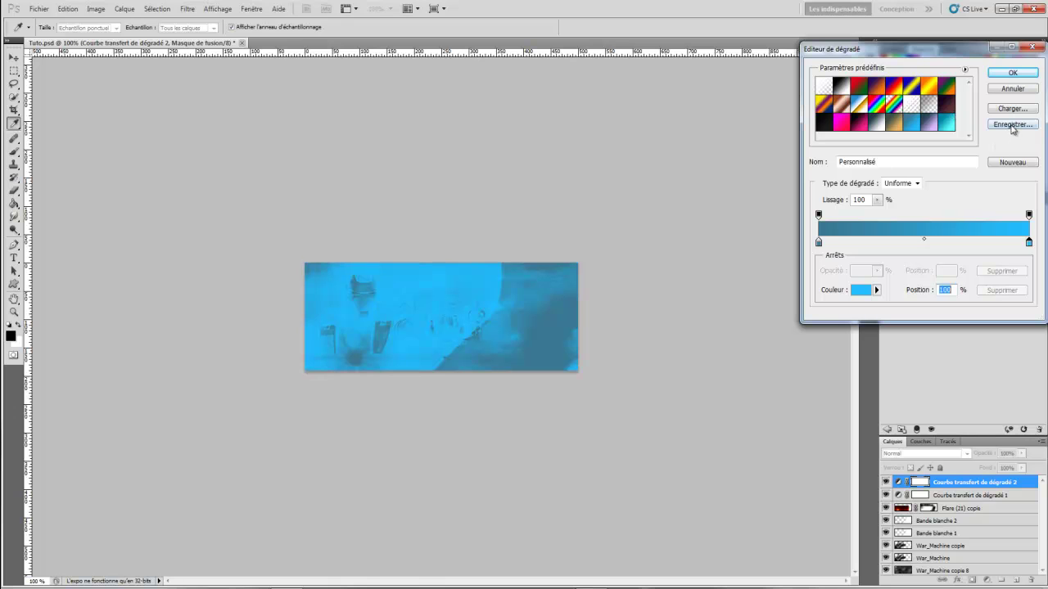
pyautogui.click(1012, 73)
# Set the second gradient map layer's blend mode to Lumière tamisée and its opacity to 46%.
pyautogui.press('z')
pyautogui.click(925, 455)
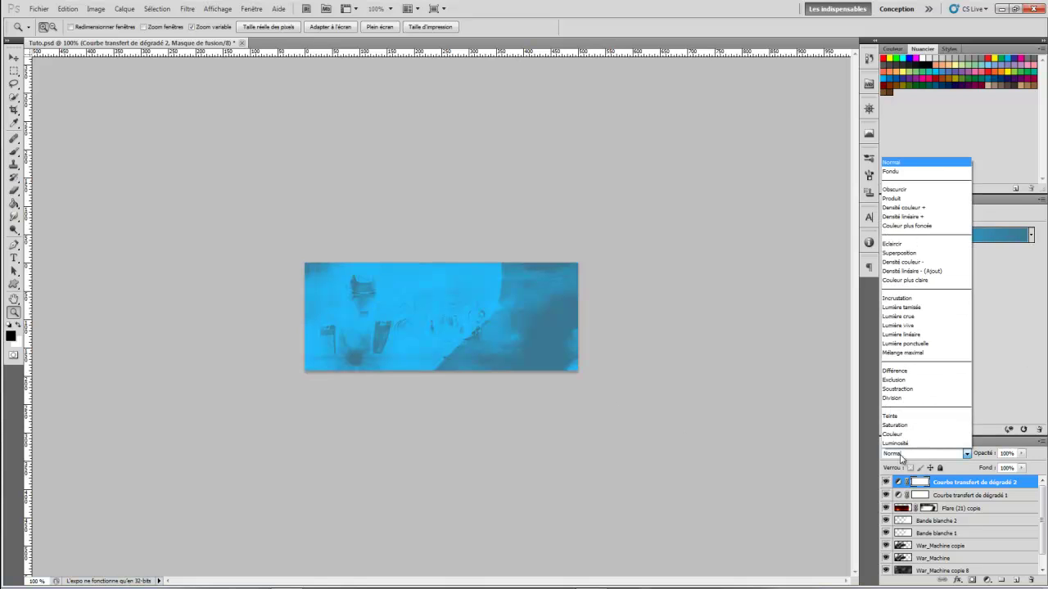
pyautogui.click(933, 307)
pyautogui.moveTo(986, 457); pyautogui.dragTo(950, 459)
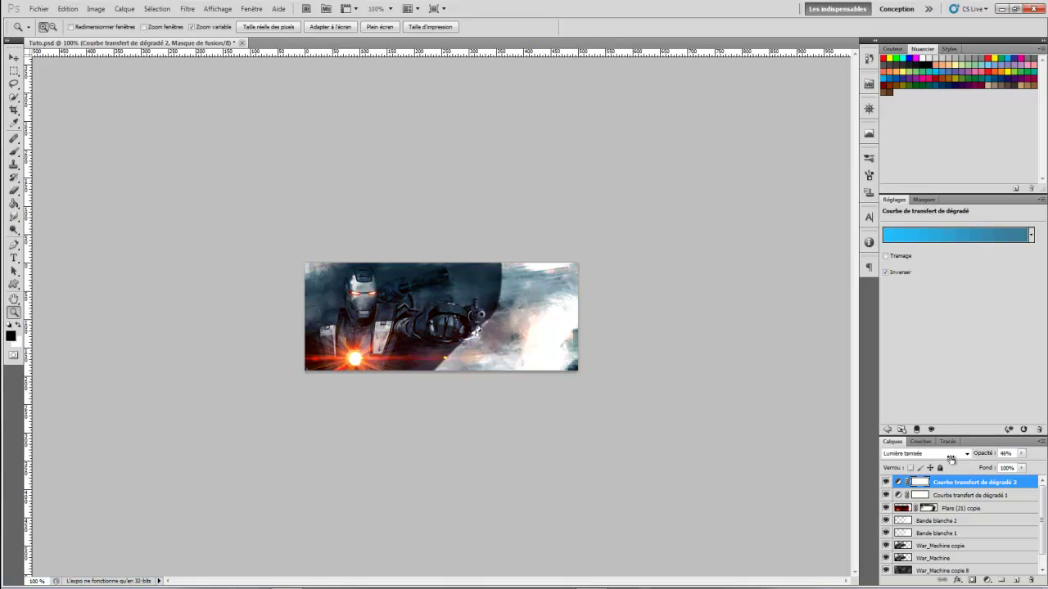
# Add a third gradient map adjustment layer on top and apply the violet-to-orange gradient preset to it.
pyautogui.click(125, 10)
pyautogui.moveTo(229, 115)
pyautogui.click(328, 256)
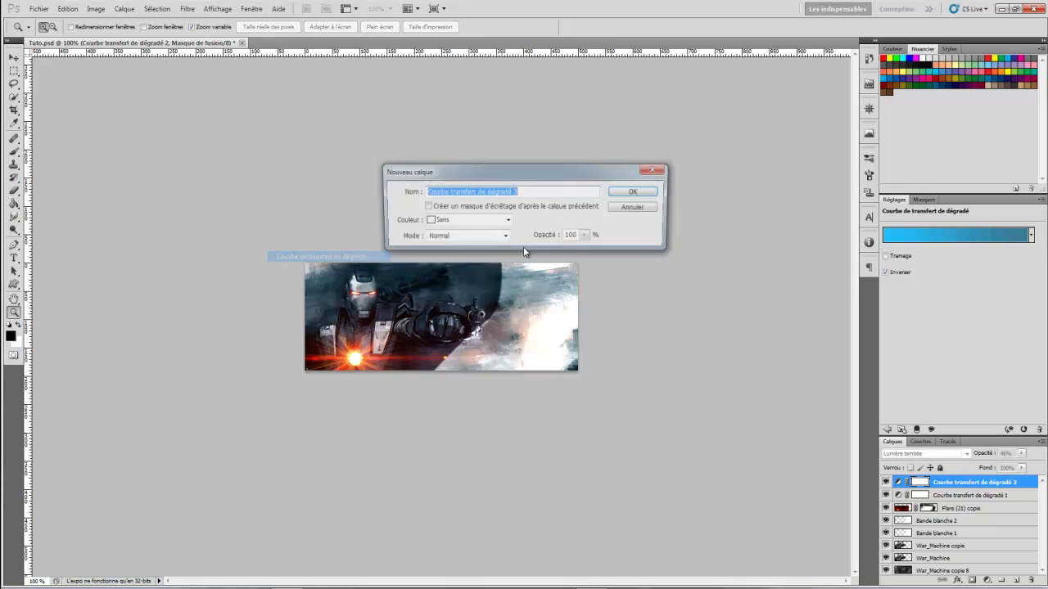
pyautogui.click(638, 193)
pyautogui.click(1031, 235)
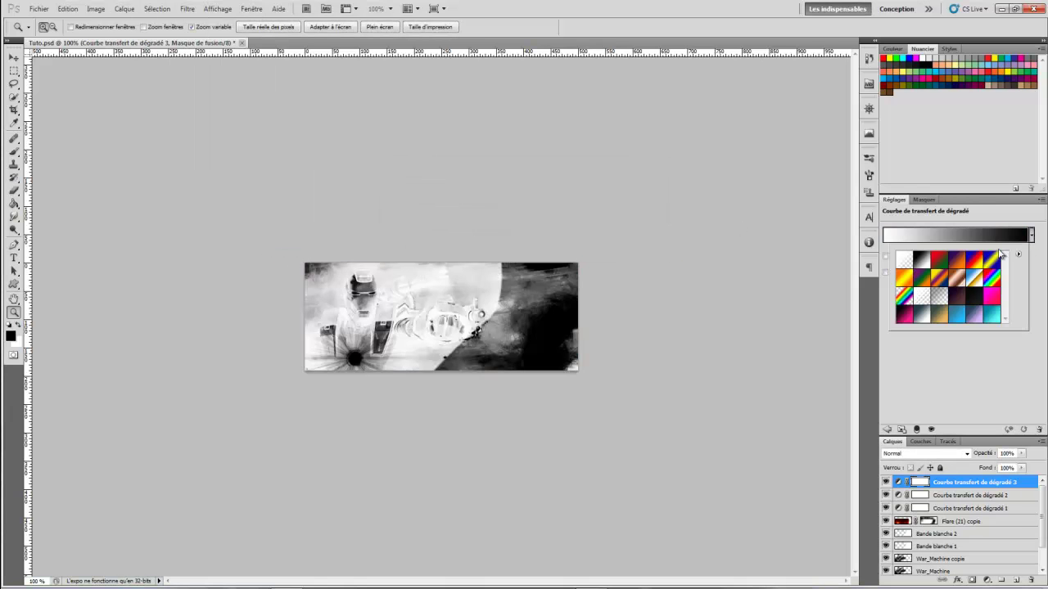
pyautogui.click(956, 263)
pyautogui.click(928, 361)
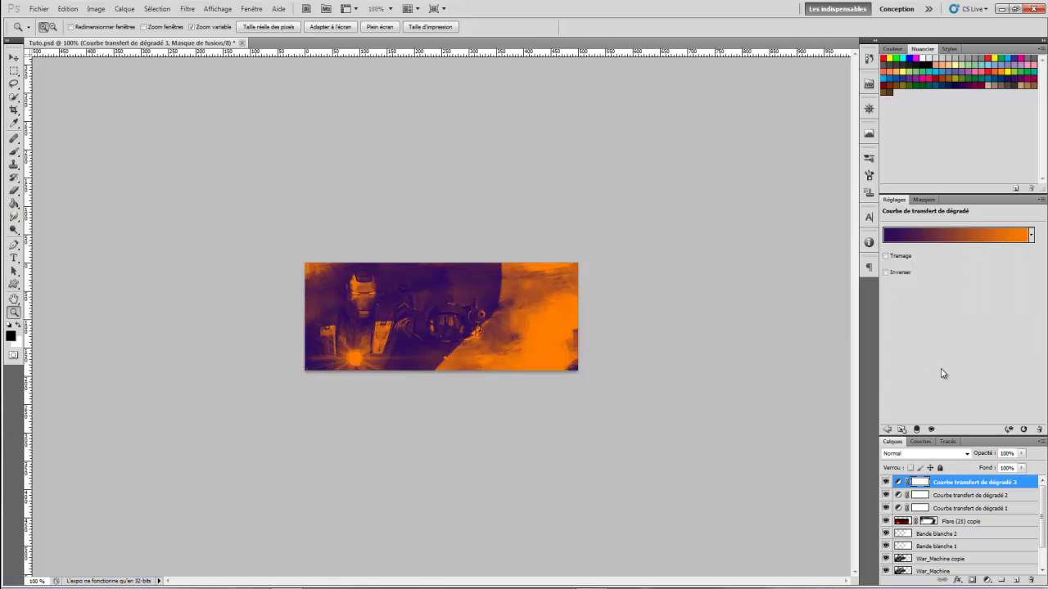
# Set the third gradient map layer's blend mode to Lumière tamisée with 47% opacity, and save the document.
pyautogui.click(952, 453)
pyautogui.click(911, 305)
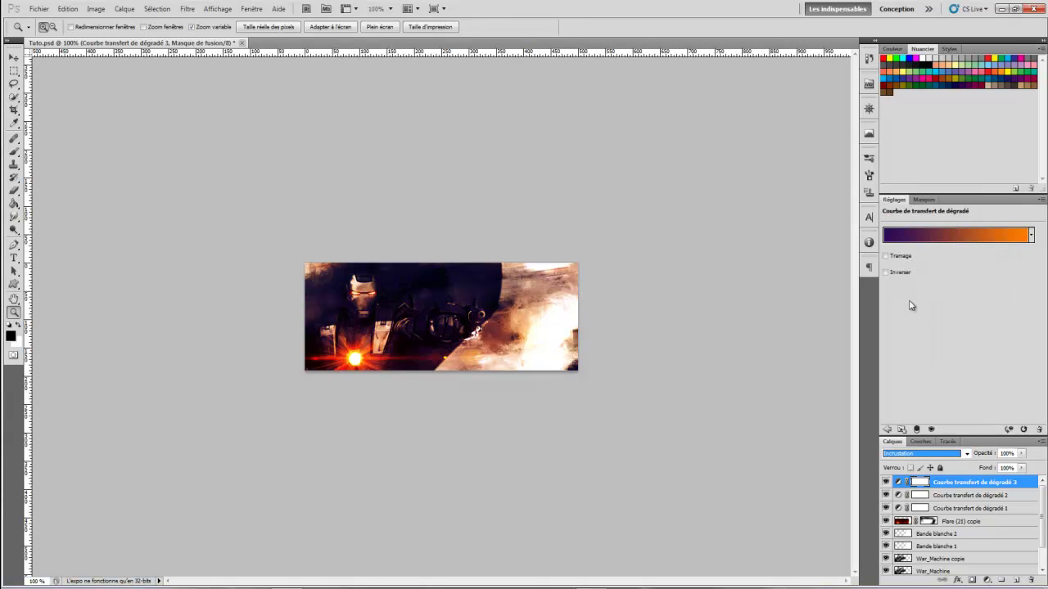
pyautogui.scroll(-1, 919, 454)
pyautogui.moveTo(983, 455); pyautogui.dragTo(955, 453)
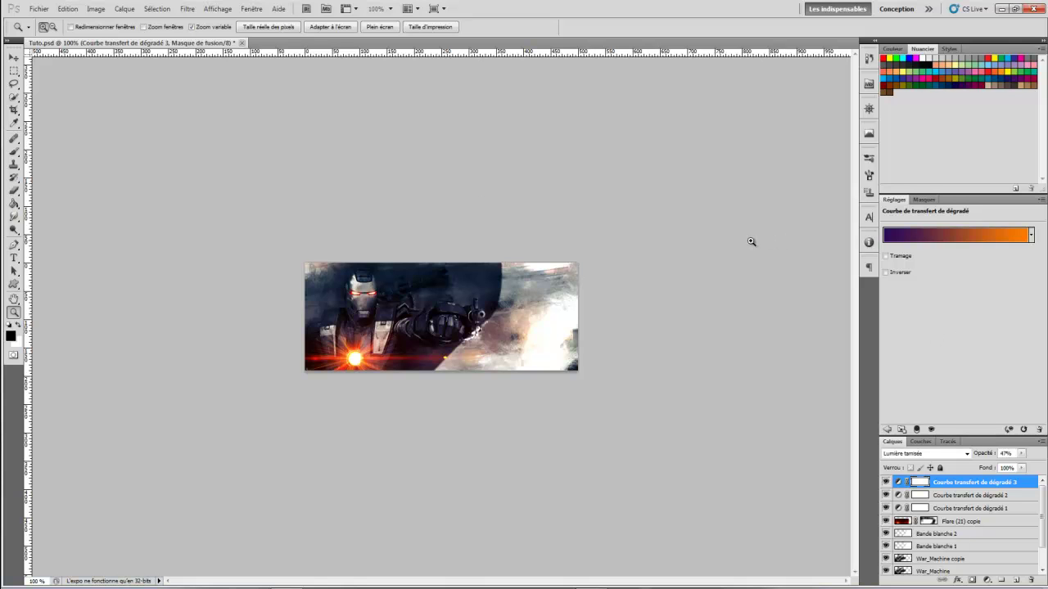
pyautogui.click(38, 8)
pyautogui.click(88, 171)
# Create a new layer above the gradient maps and name it Couleur orange.
pyautogui.click(1015, 580)
pyautogui.doubleClick(938, 482)
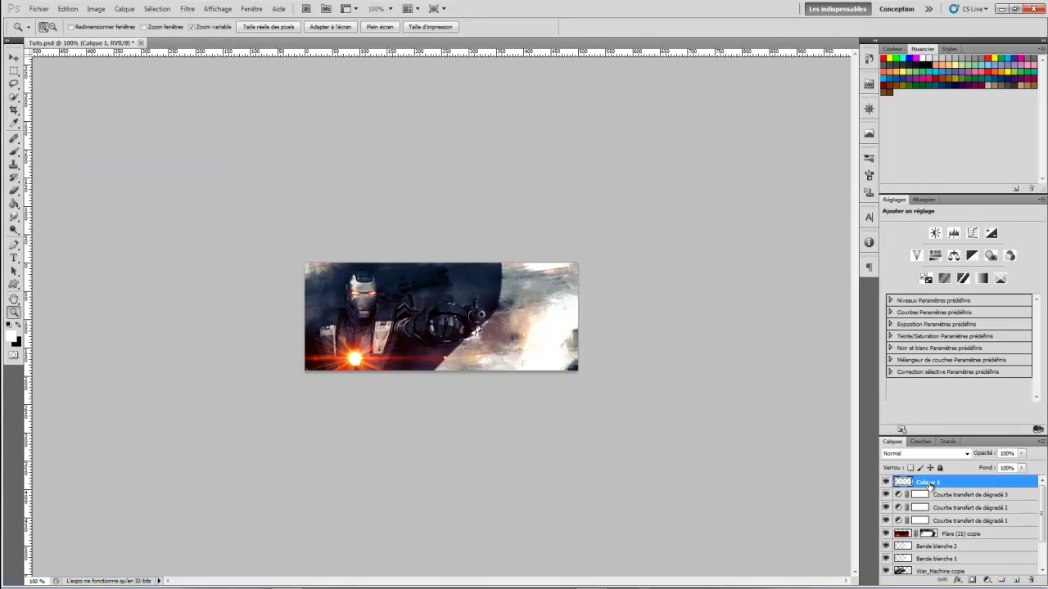
pyautogui.write('c')
pyautogui.write('ouleur c')
pyautogui.write('range')
pyautogui.press('Return')
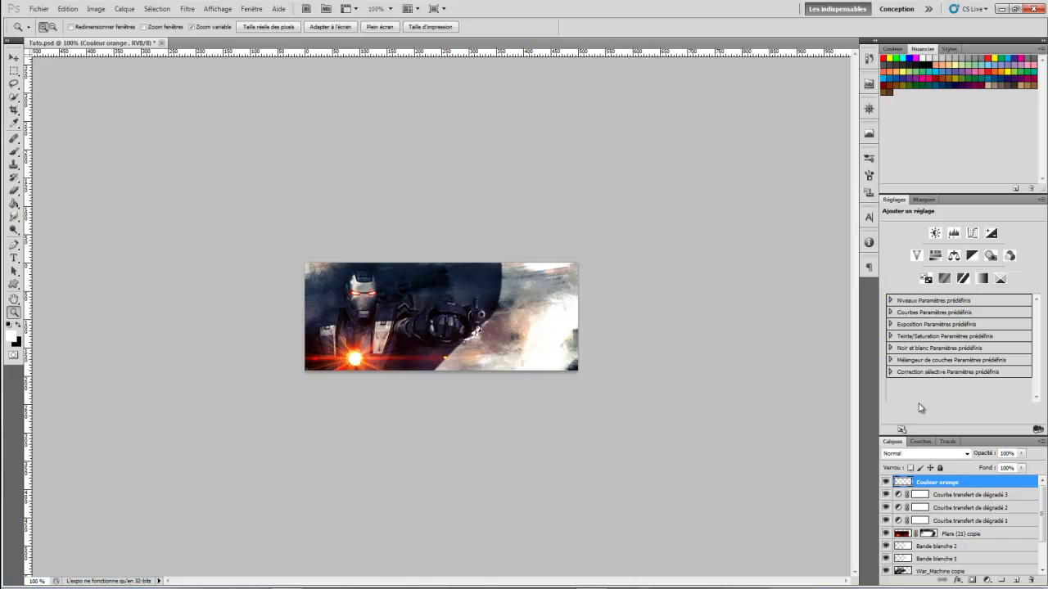
# Set up the Brush tool with a soft tip of 201 px and 72% opacity.
pyautogui.click(14, 152)
pyautogui.click(58, 29)
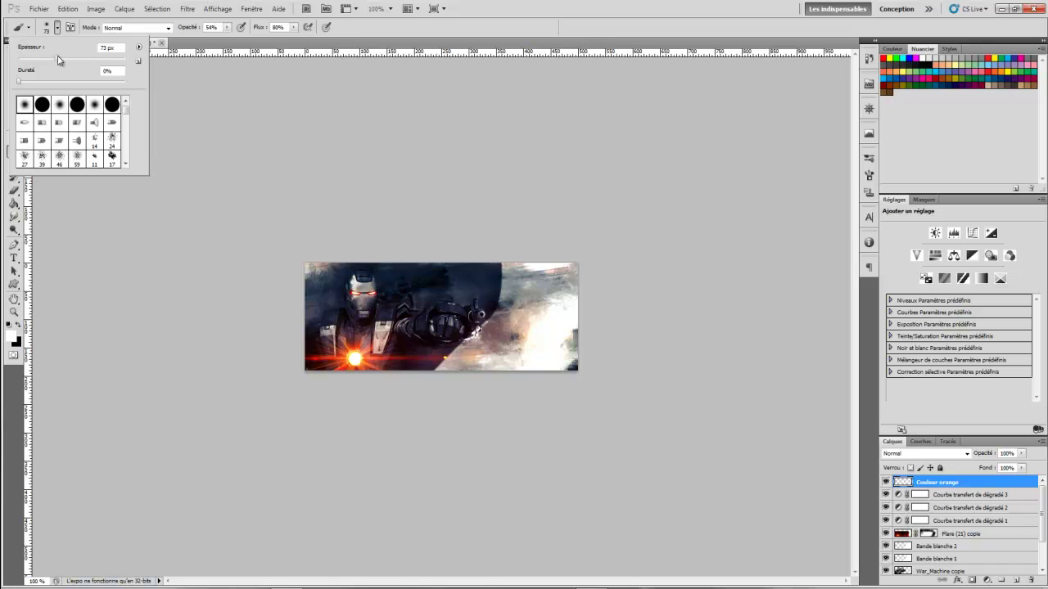
pyautogui.moveTo(74, 58); pyautogui.dragTo(99, 58)
pyautogui.moveTo(189, 30); pyautogui.dragTo(200, 31)
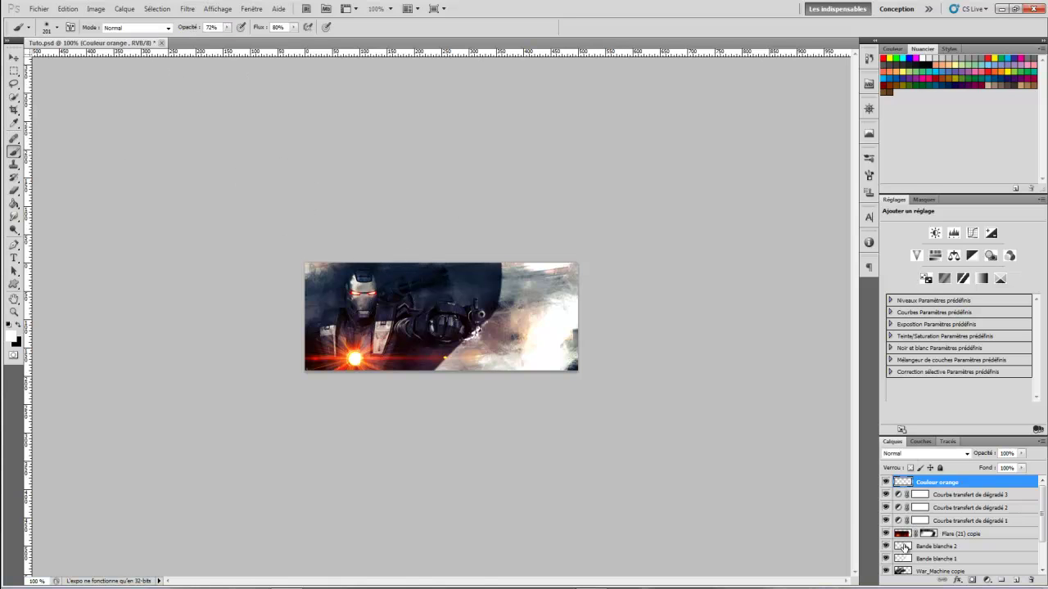
# Set the foreground colour to orange, ff6000.
pyautogui.click(12, 334)
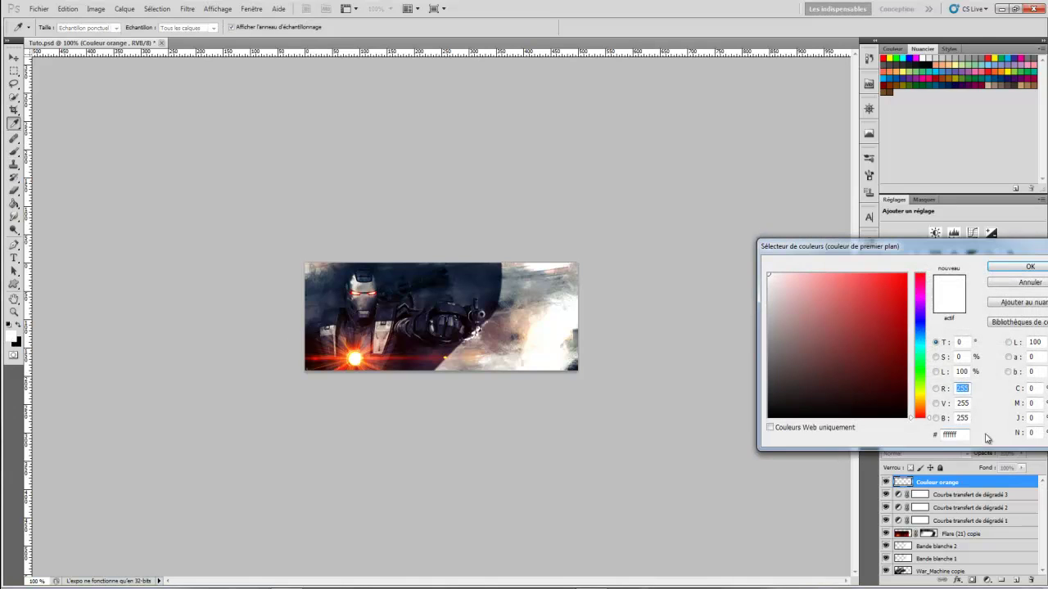
pyautogui.click(965, 435)
pyautogui.write('ff6')
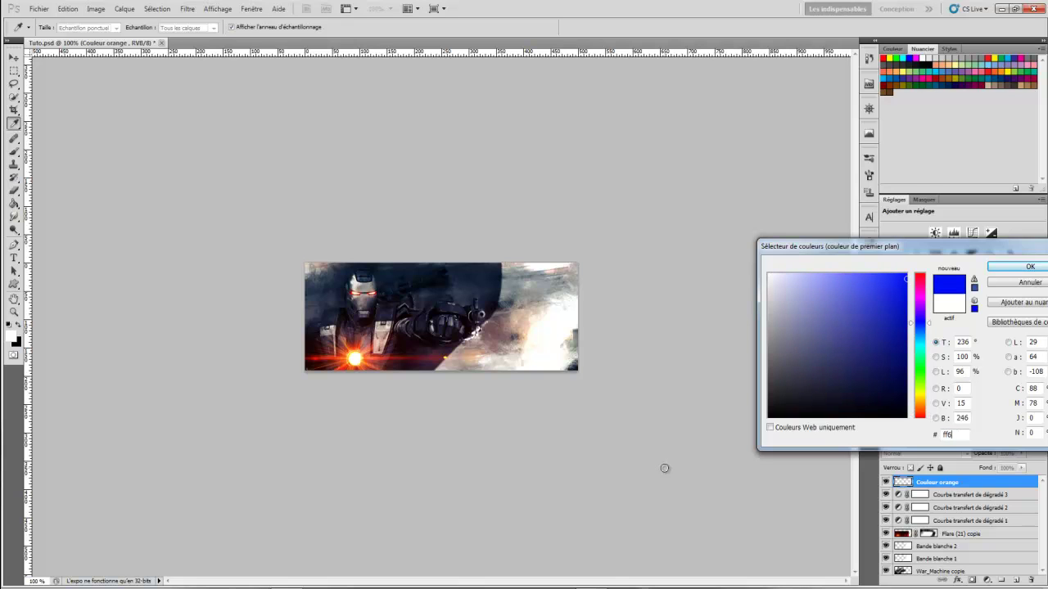
pyautogui.write('000')
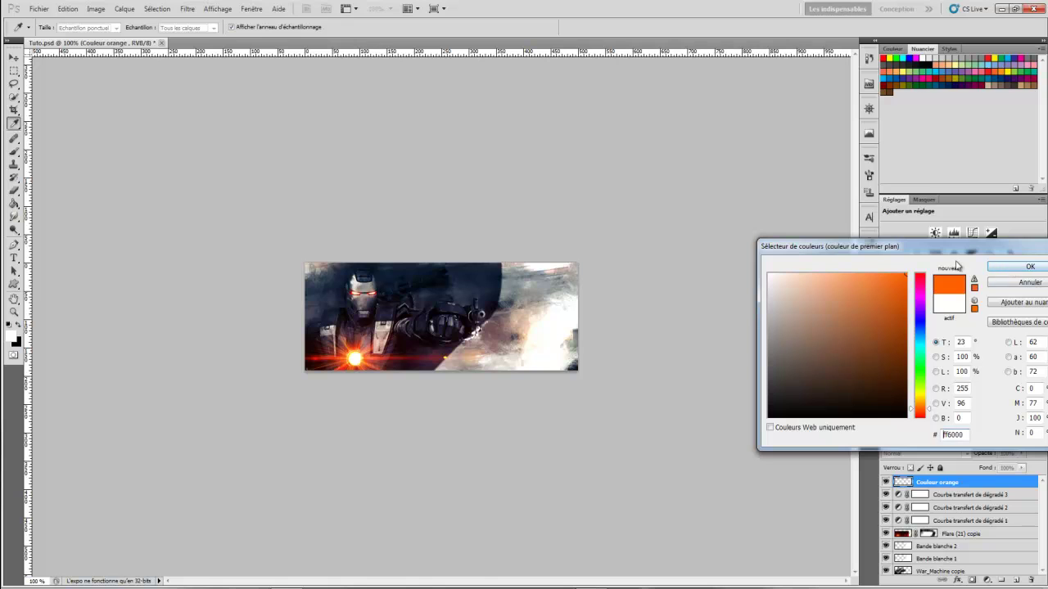
pyautogui.click(879, 272)
pyautogui.click(1033, 269)
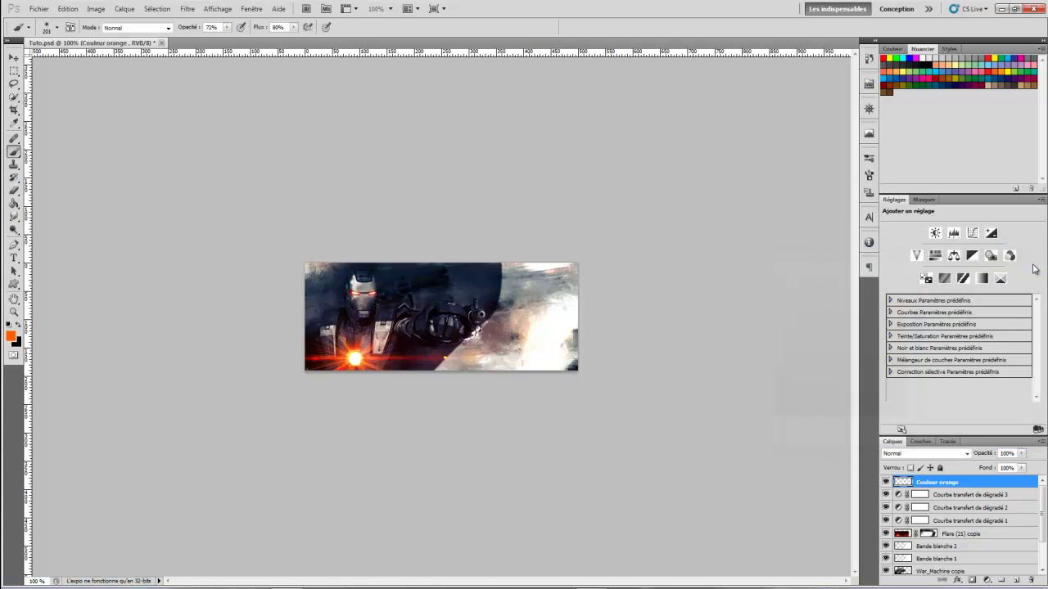
# Paint orange over most of the banner on the Couleur orange layer, and set it to Incrustation at 46% opacity.
pyautogui.moveTo(316, 288)
pyautogui.mouseDown()
pyautogui.moveTo(321, 330)
pyautogui.moveTo(354, 337)
pyautogui.moveTo(482, 299)
pyautogui.moveTo(527, 342)
pyautogui.moveTo(527, 300)
pyautogui.moveTo(523, 316)
pyautogui.moveTo(475, 341)
pyautogui.moveTo(391, 348)
pyautogui.moveTo(496, 300)
pyautogui.mouseUp()
pyautogui.moveTo(482, 370)
pyautogui.mouseDown()
pyautogui.moveTo(571, 344)
pyautogui.moveTo(545, 270)
pyautogui.mouseUp()
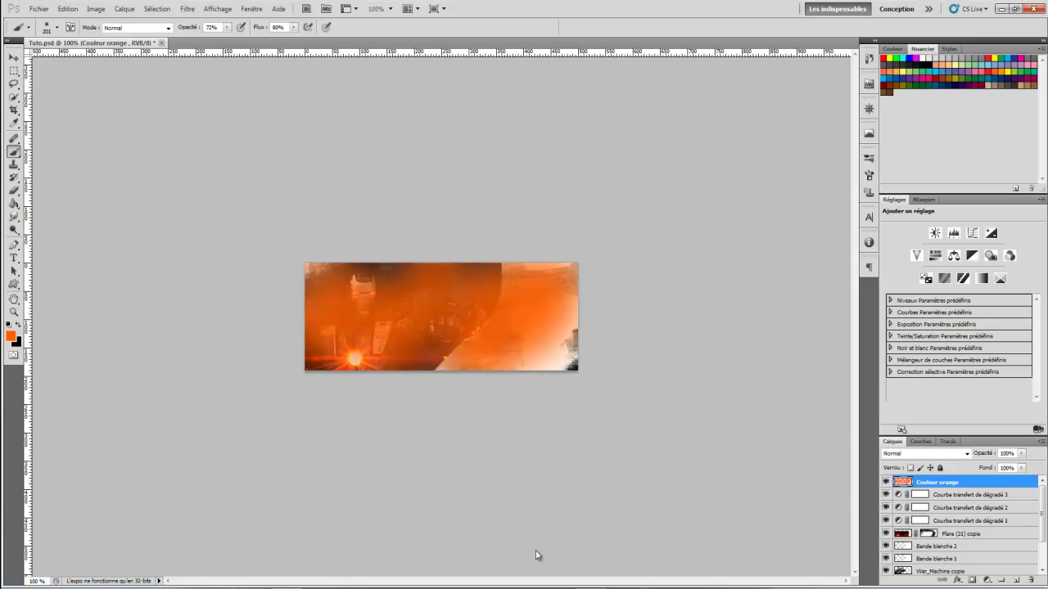
pyautogui.click(925, 455)
pyautogui.click(923, 299)
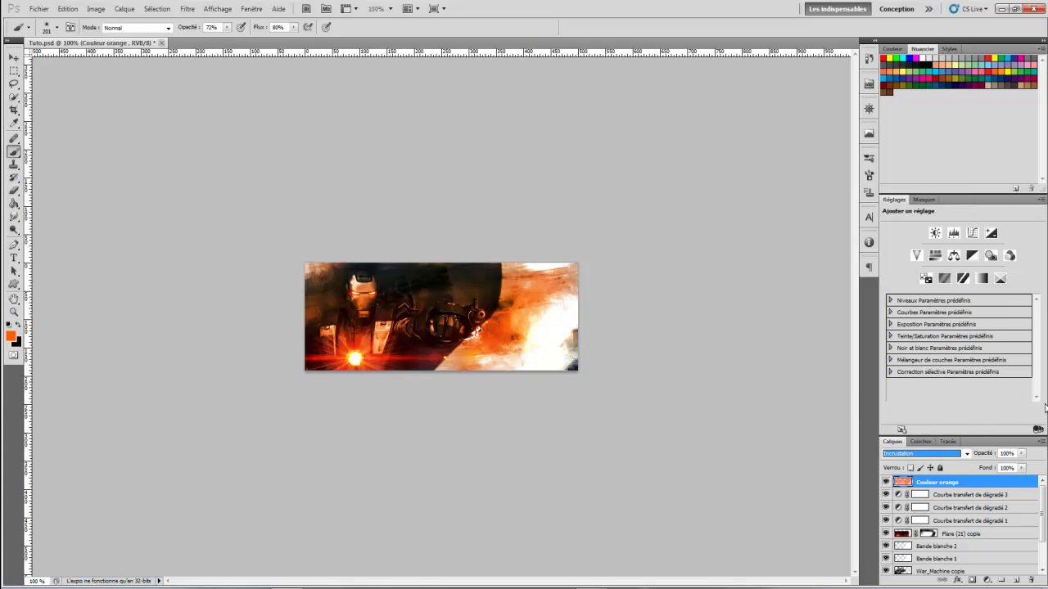
pyautogui.moveTo(982, 454); pyautogui.dragTo(965, 457)
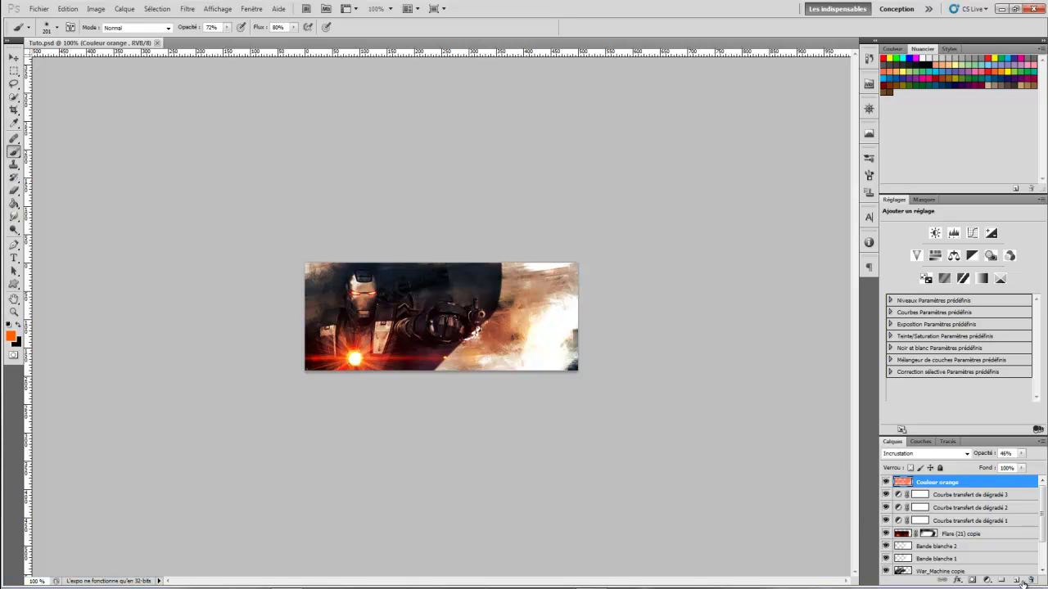
# Create a new layer above Couleur orange and name it Cadre.
pyautogui.click(1016, 580)
pyautogui.doubleClick(933, 482)
pyautogui.write('Cadre')
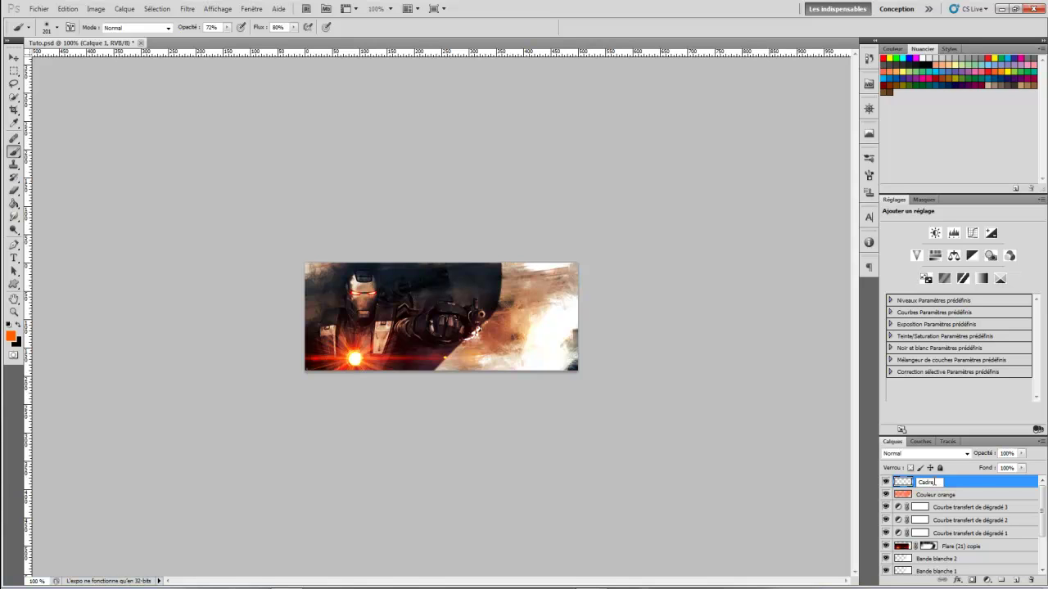
pyautogui.press('Return')
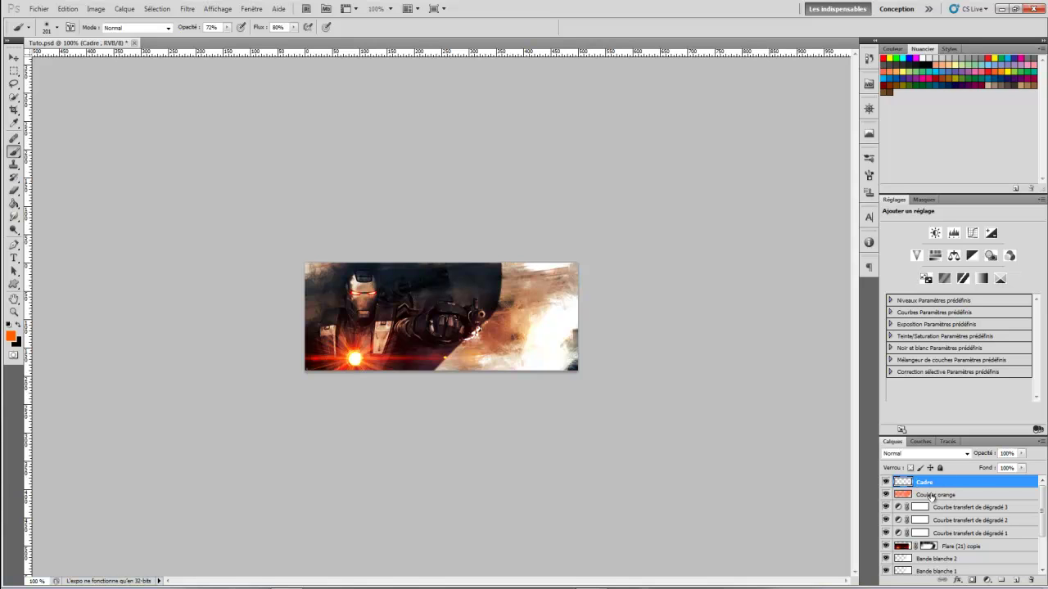
# Select a strip along the banner's top edge with the rectangular marquee at a fixed size of 500 × 3 px.
pyautogui.click(14, 71)
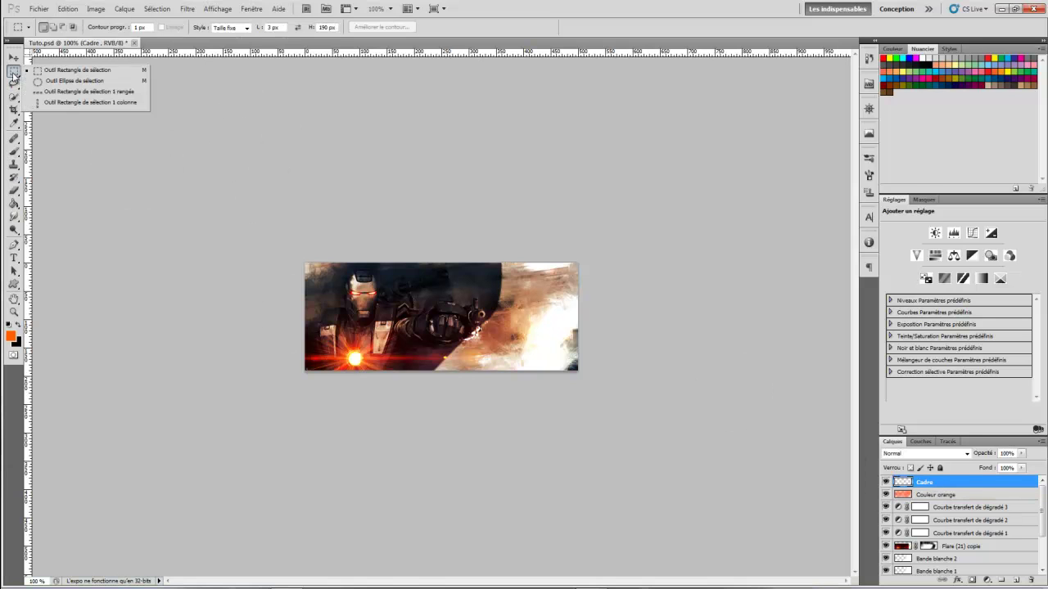
pyautogui.click(69, 71)
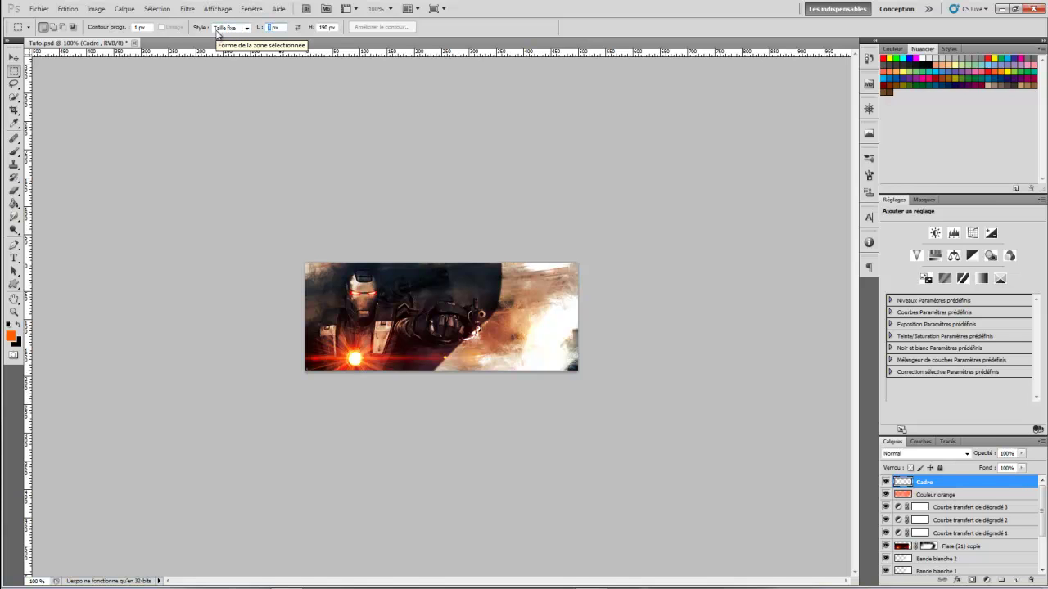
pyautogui.write('500')
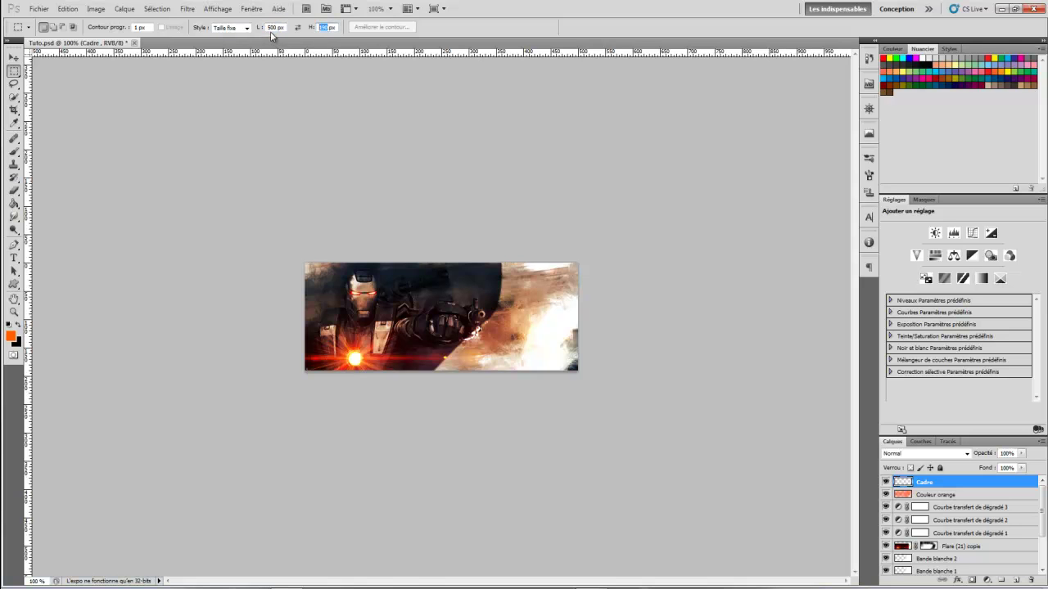
pyautogui.write('3')
pyautogui.click(432, 265)
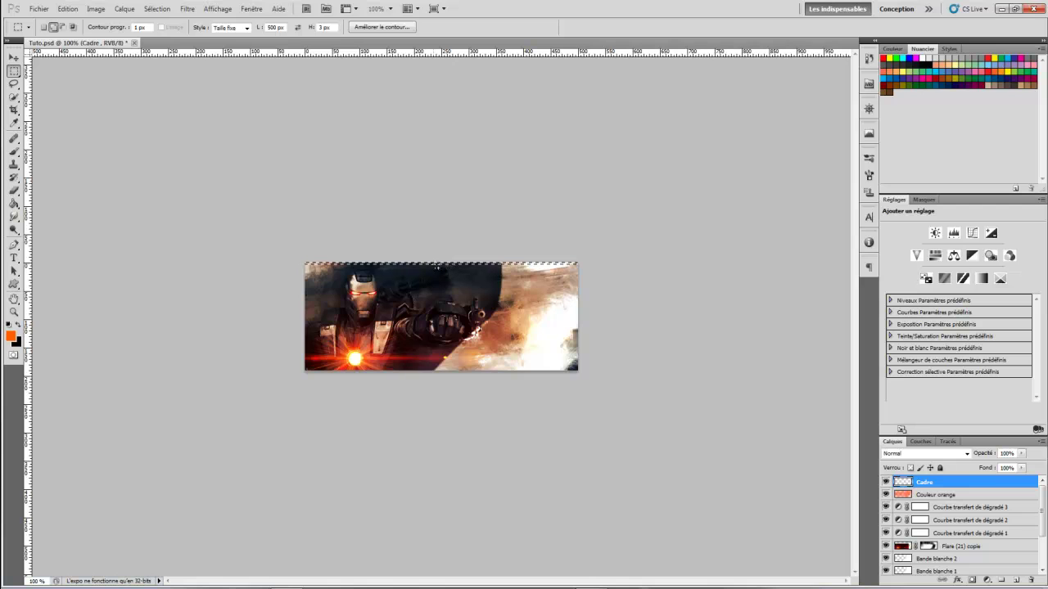
# Add a 500 × 3 px strip along the banner's bottom edge to the selection, keeping the top strip selected.
pyautogui.press('shift')
pyautogui.press('shift')
pyautogui.click(434, 371)
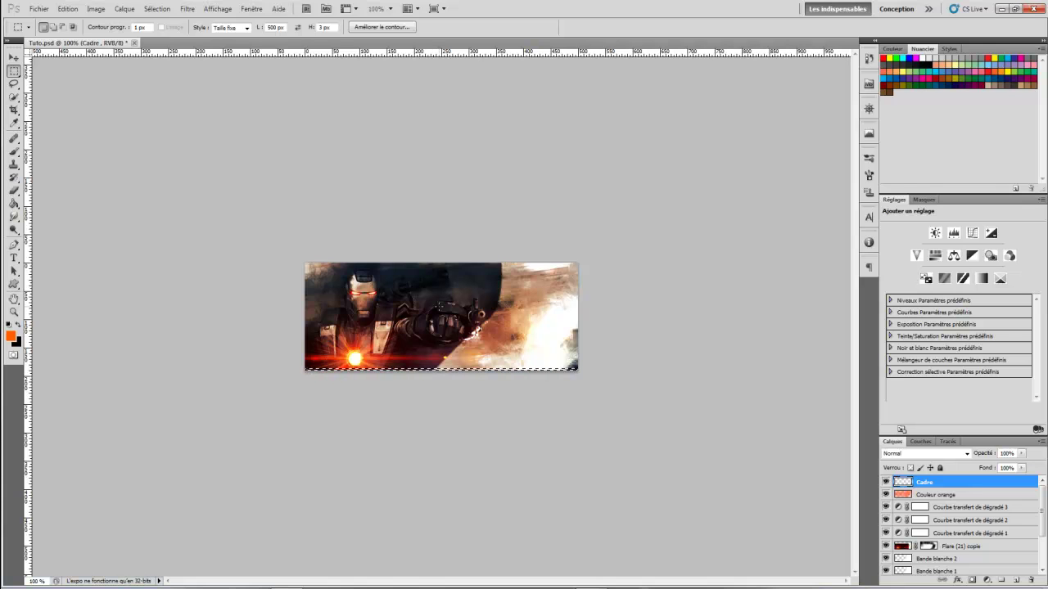
pyautogui.click(868, 59)
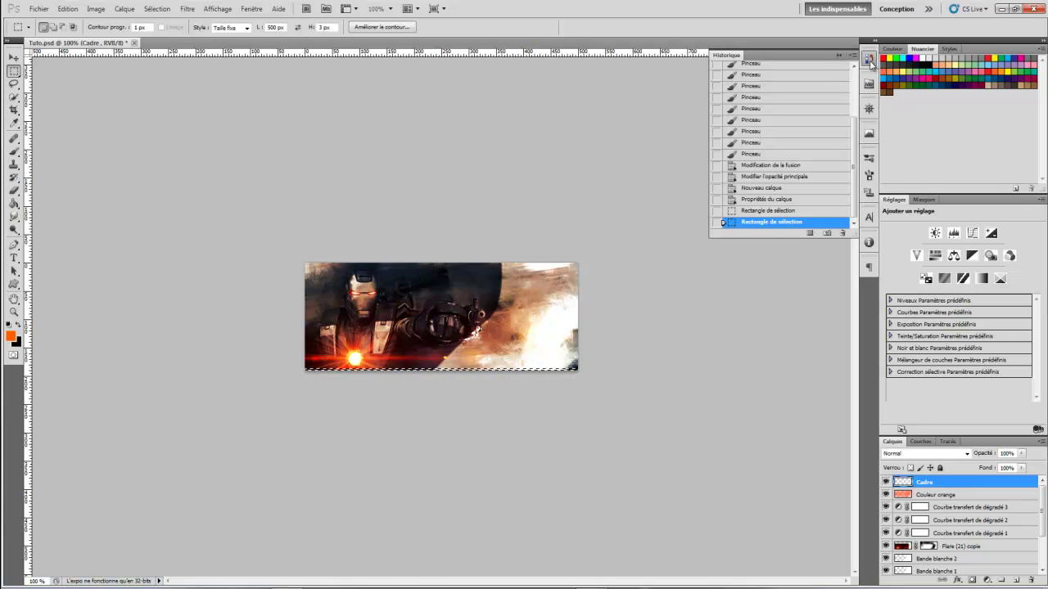
pyautogui.click(767, 212)
pyautogui.click(839, 55)
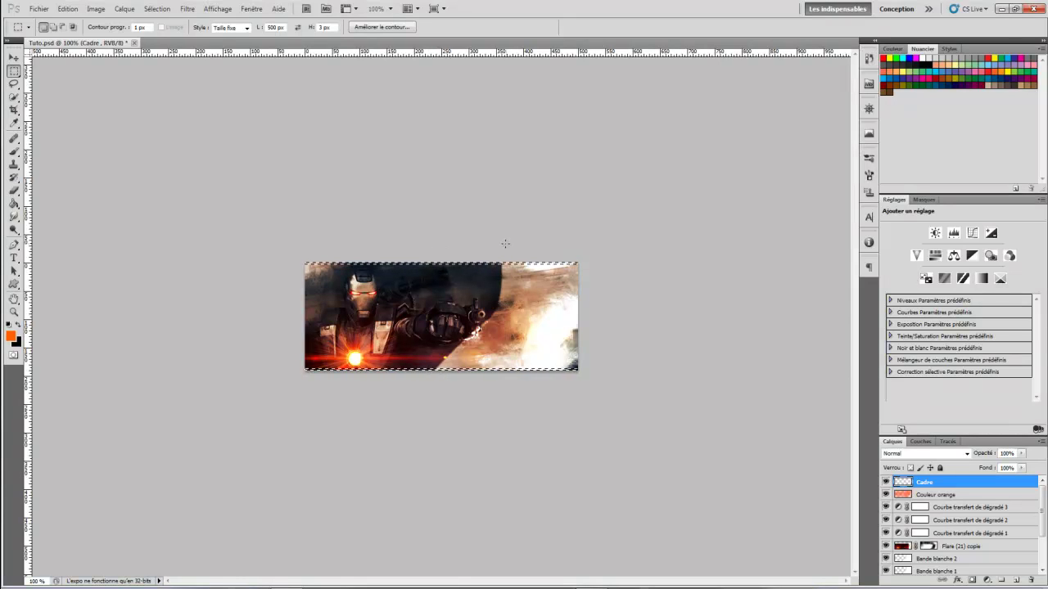
# Change the marquee's fixed size to 3 × 190 px and add strips along the banner's left and right edges to the selection.
pyautogui.doubleClick(275, 27)
pyautogui.doubleClick(323, 27)
pyautogui.doubleClick(274, 27)
pyautogui.write('3')
pyautogui.press('shift')
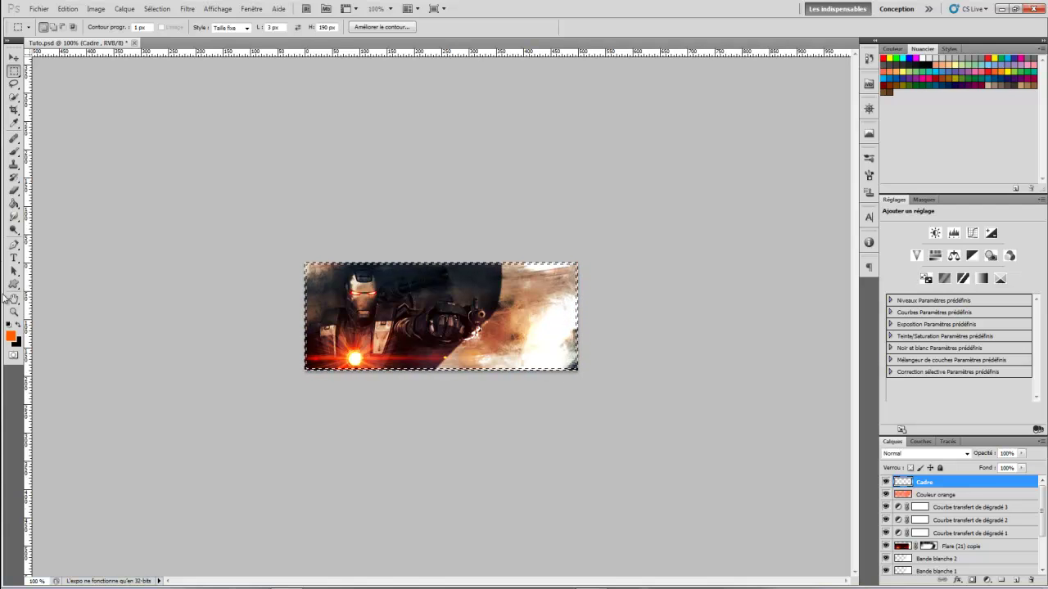
# Fill the selected 3 px border on the Cadre layer with white using the Paint Bucket and clear the selection.
pyautogui.click(14, 204)
pyautogui.click(7, 327)
pyautogui.click(18, 327)
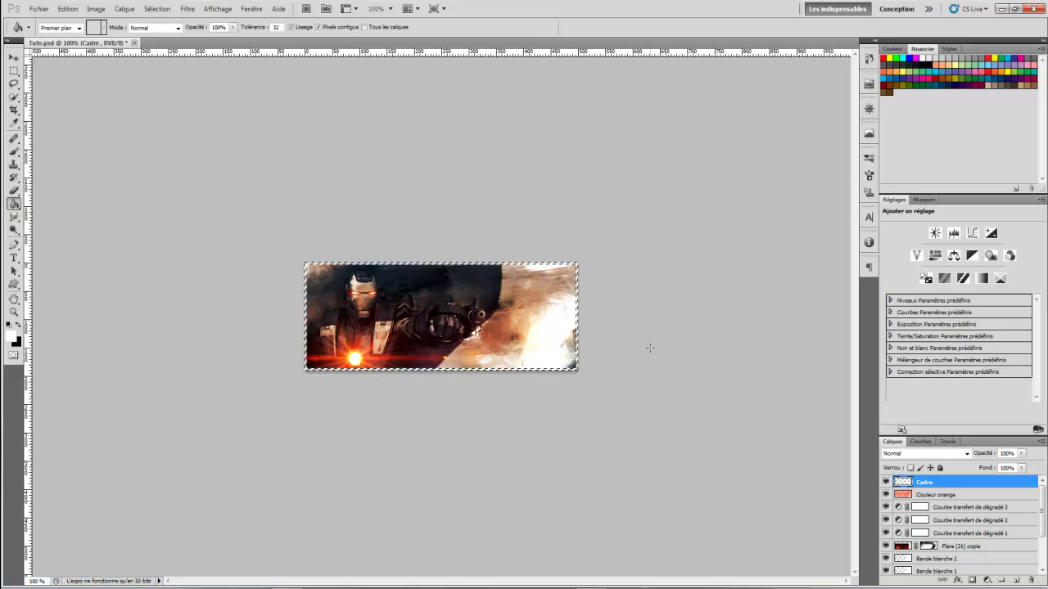
pyautogui.hotkey('ctrl', 'd')
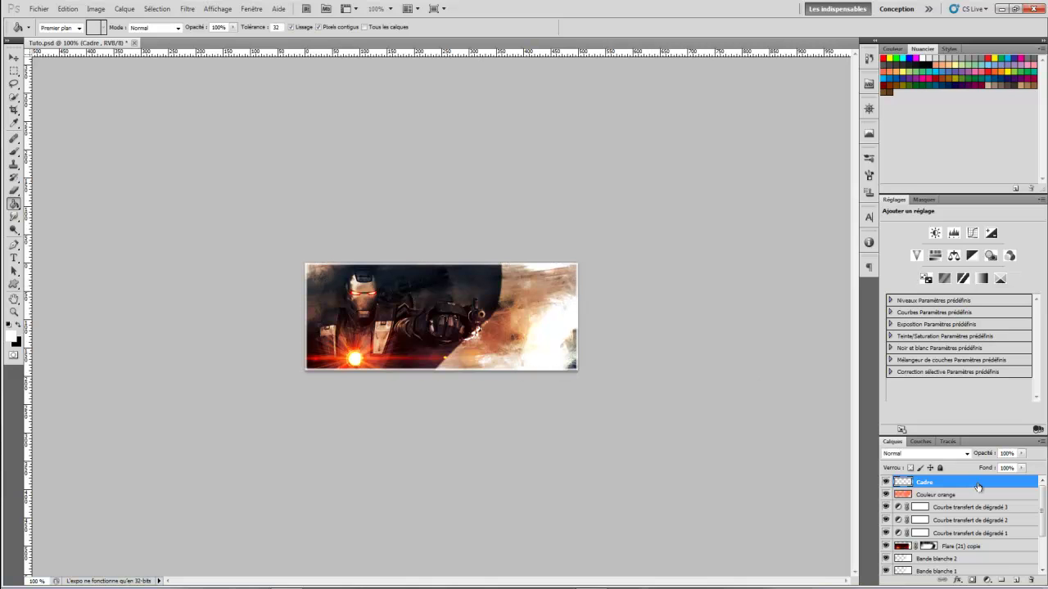
# Add a linear gradient overlay at a -21° angle to the Cadre layer, leaving the colour overlay off.
pyautogui.click(958, 580)
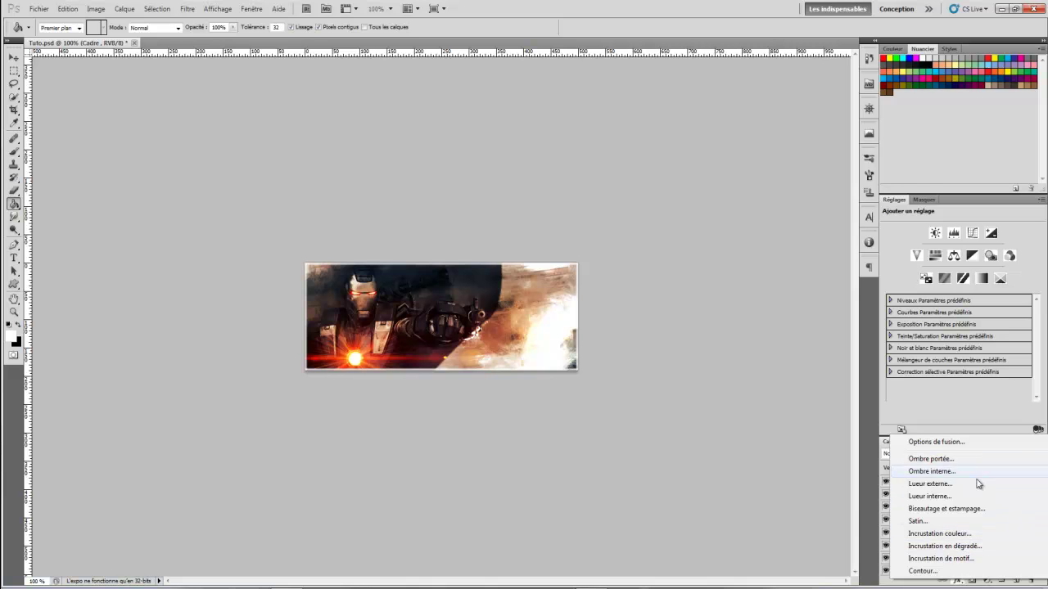
pyautogui.click(964, 534)
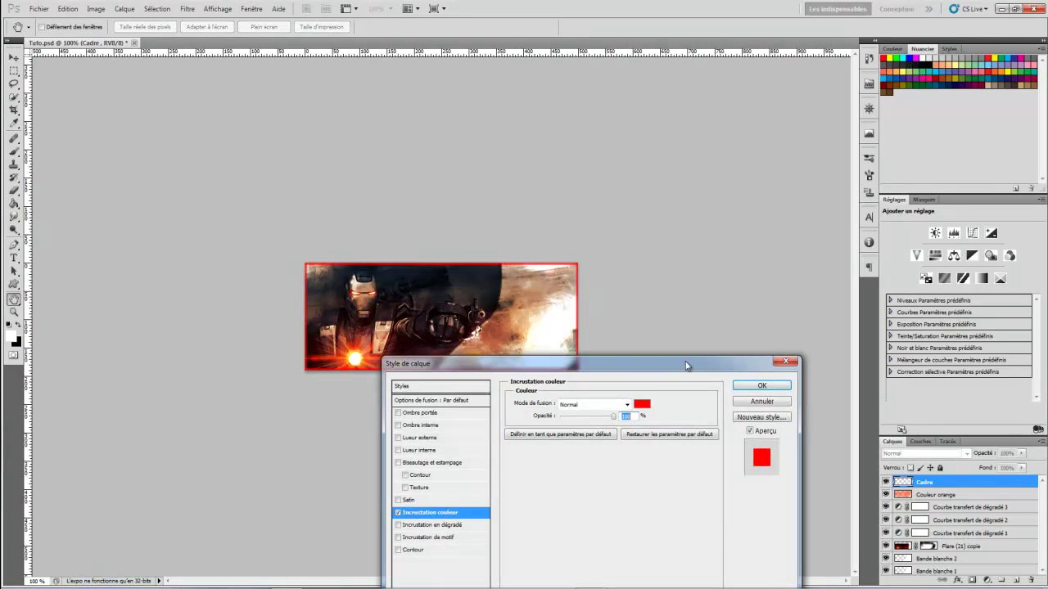
pyautogui.click(399, 513)
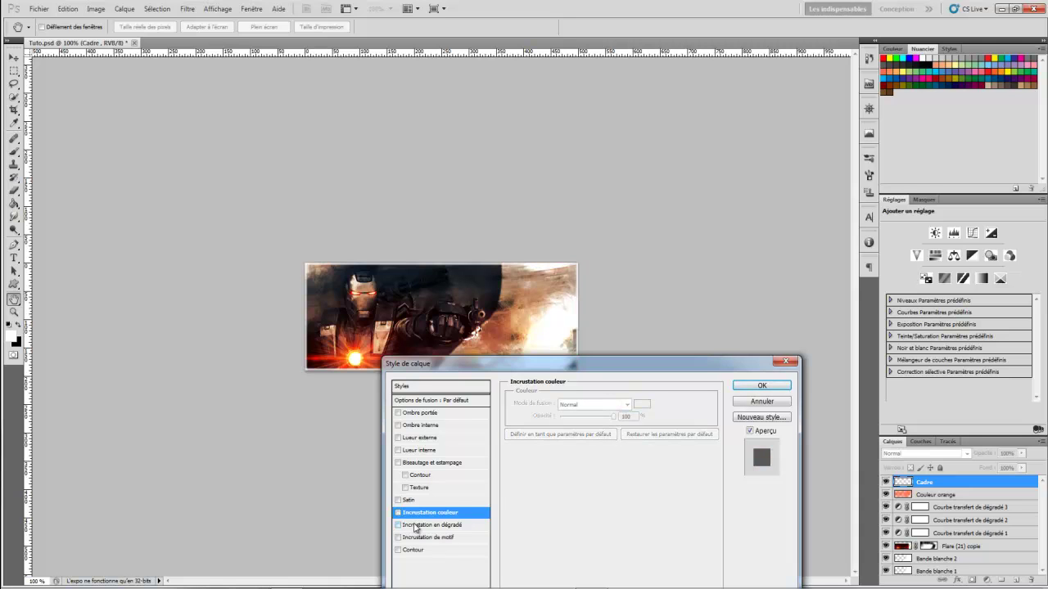
pyautogui.click(413, 528)
pyautogui.click(573, 466)
pyautogui.moveTo(572, 465)
pyautogui.mouseDown()
pyautogui.moveTo(580, 473)
pyautogui.moveTo(577, 464)
pyautogui.mouseUp()
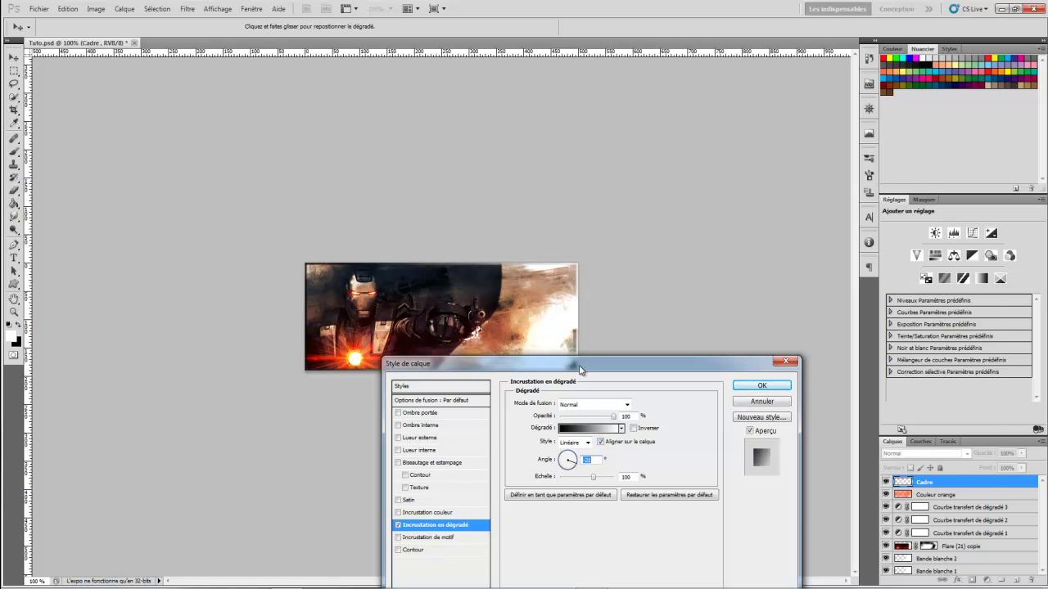
pyautogui.moveTo(579, 370); pyautogui.dragTo(766, 248)
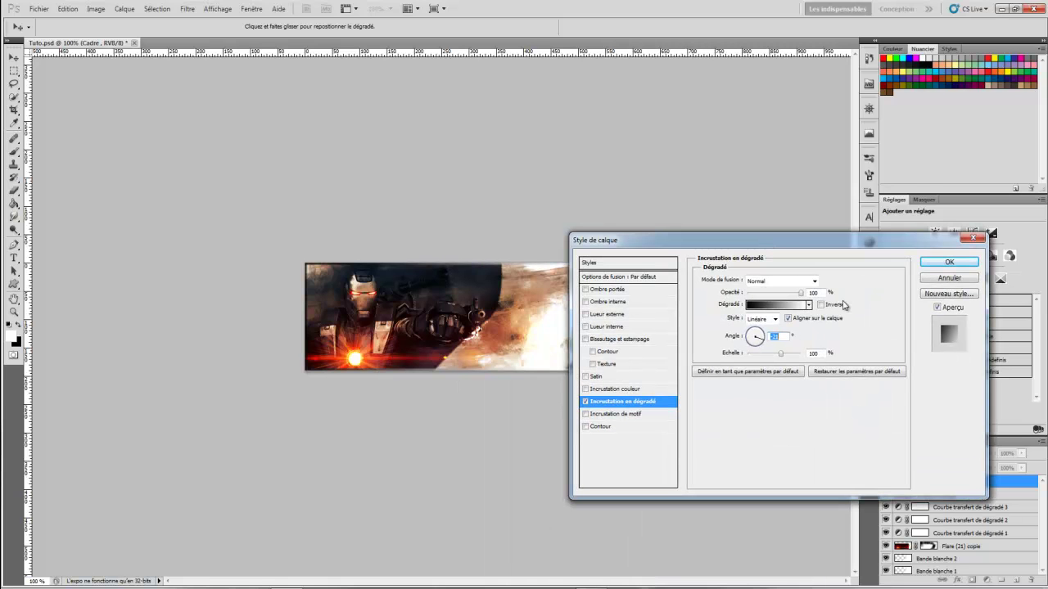
# Set the starting colour of the frame's gradient to near-black #151314.
pyautogui.click(788, 309)
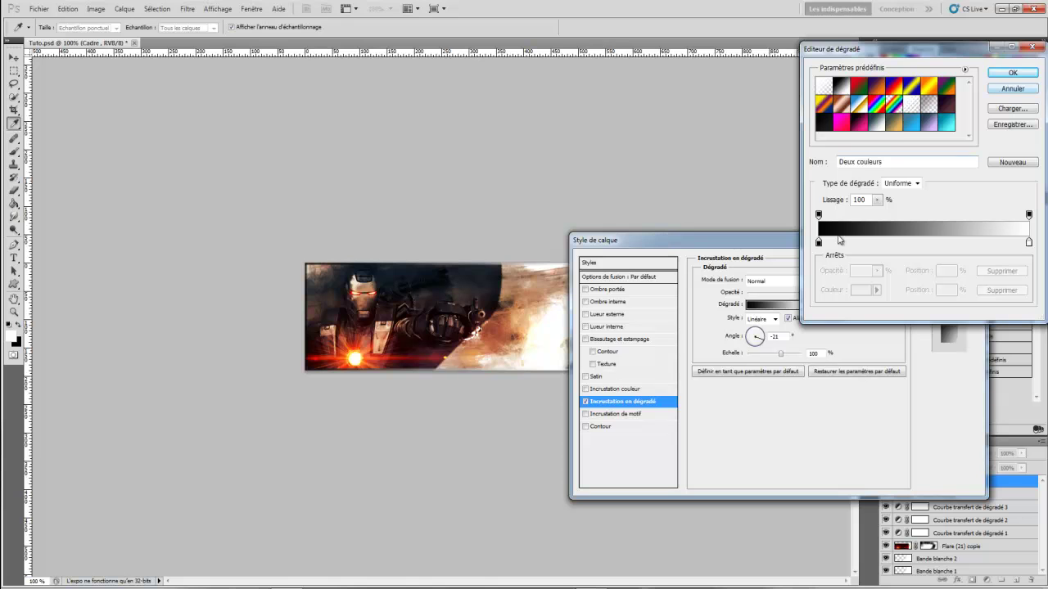
pyautogui.doubleClick(818, 244)
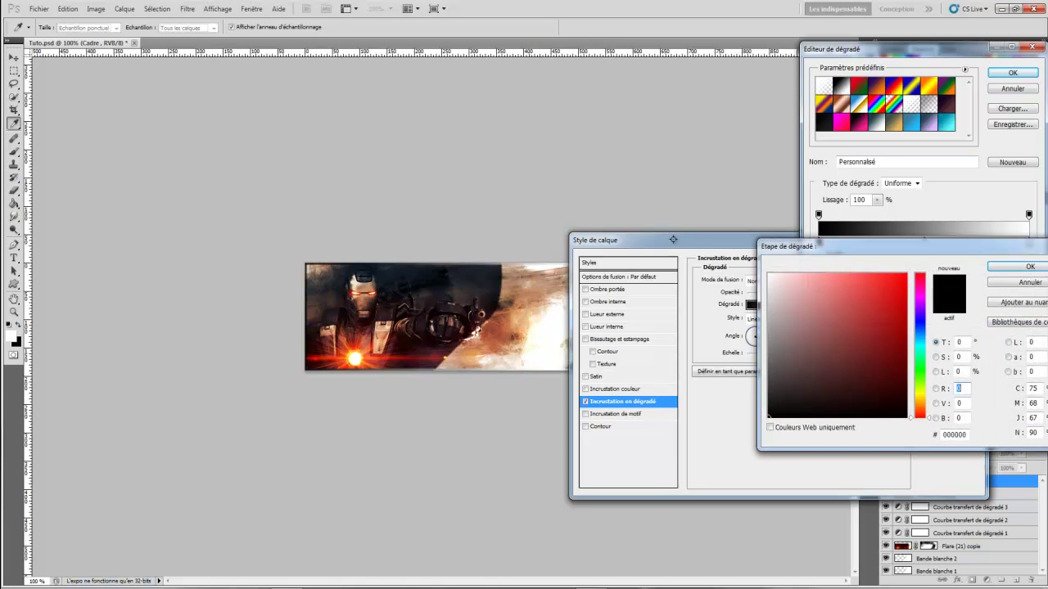
pyautogui.click(362, 269)
pyautogui.moveTo(358, 270); pyautogui.dragTo(328, 320)
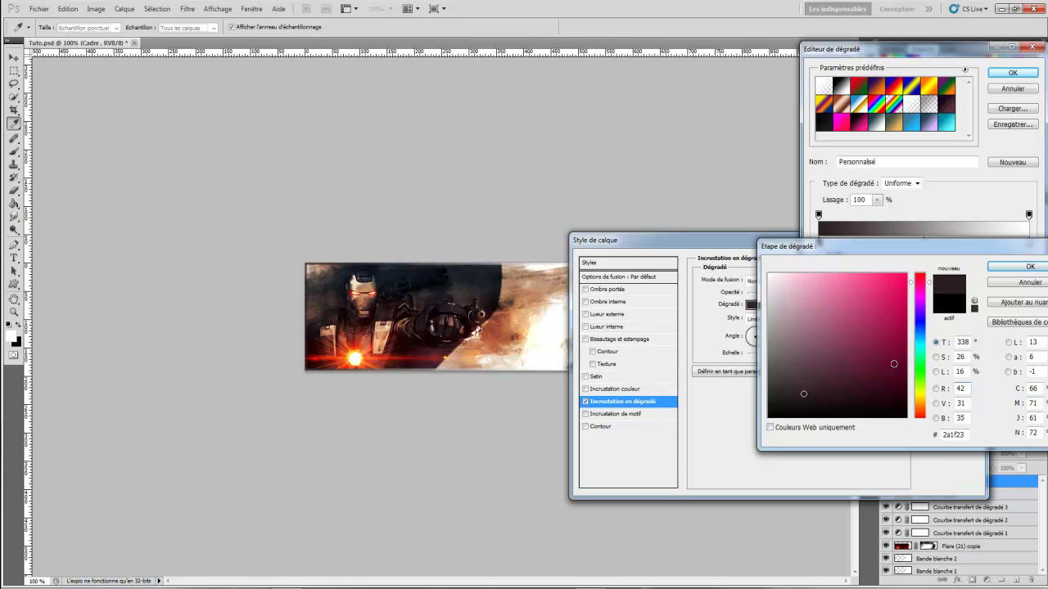
pyautogui.moveTo(819, 385); pyautogui.dragTo(780, 405)
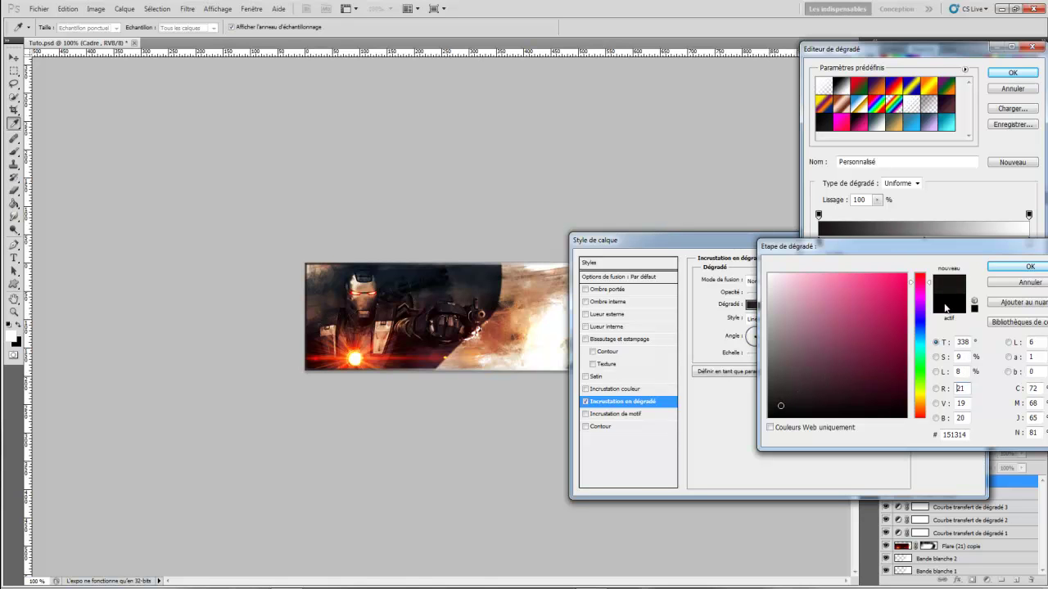
pyautogui.click(992, 272)
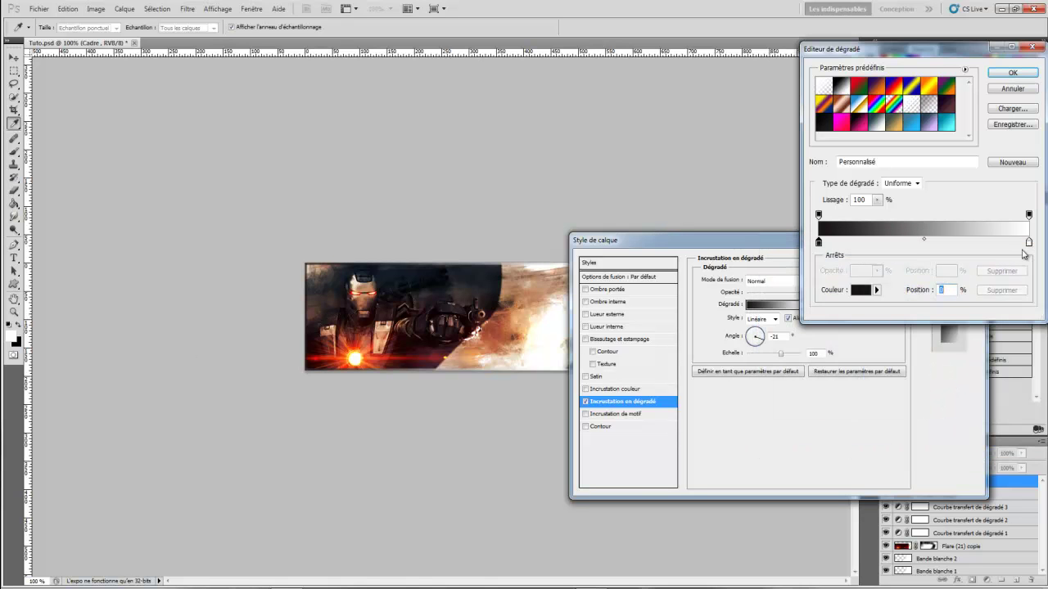
# Set the end colour of the frame's gradient to dark blue #314b6d and accept the gradient.
pyautogui.doubleClick(1028, 243)
pyautogui.moveTo(518, 287); pyautogui.dragTo(474, 284)
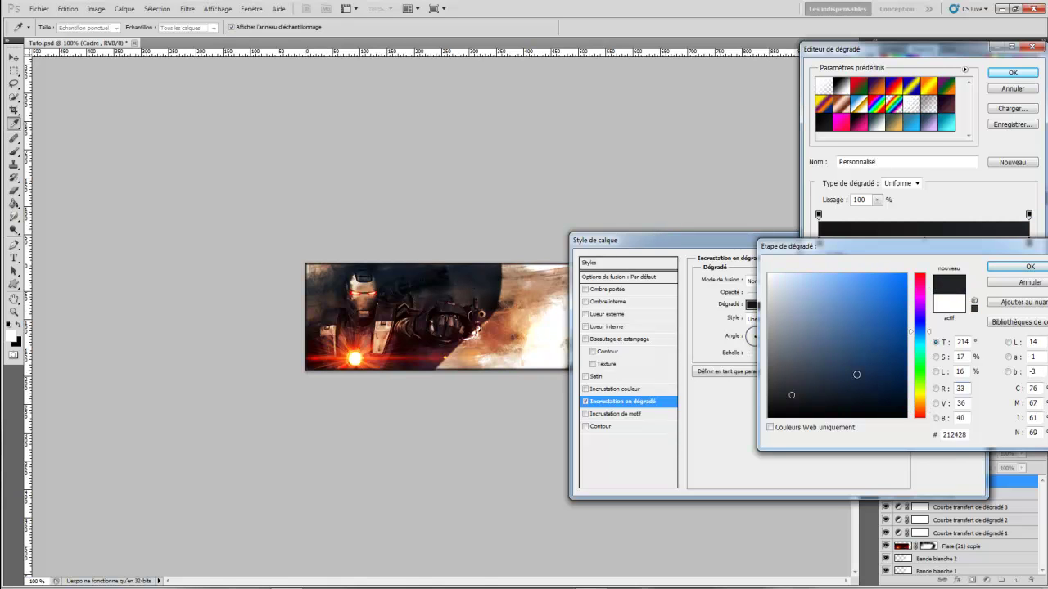
pyautogui.moveTo(792, 397); pyautogui.dragTo(845, 355)
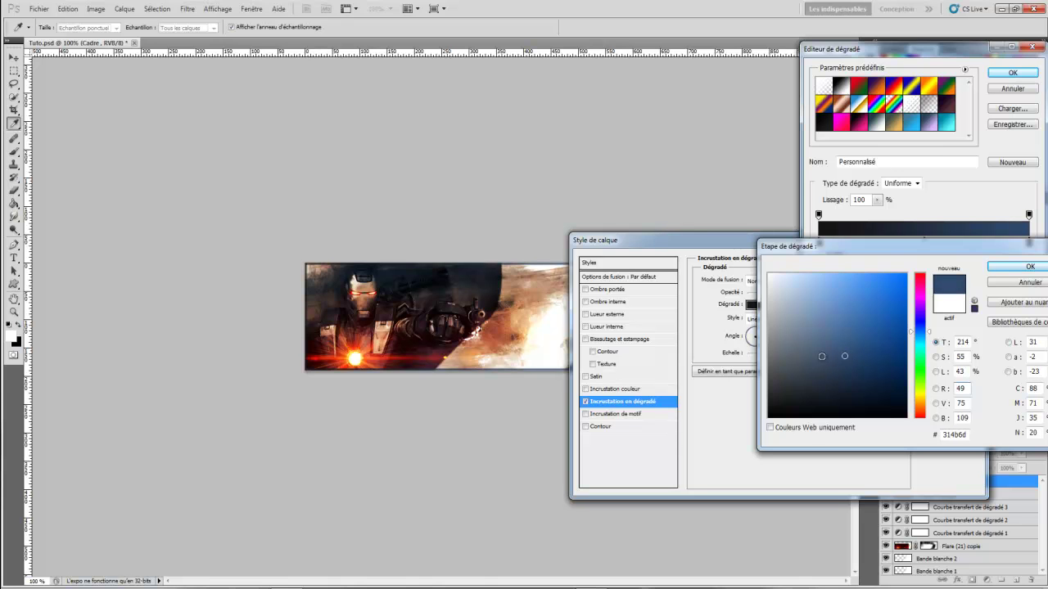
pyautogui.click(1030, 267)
pyautogui.click(1013, 72)
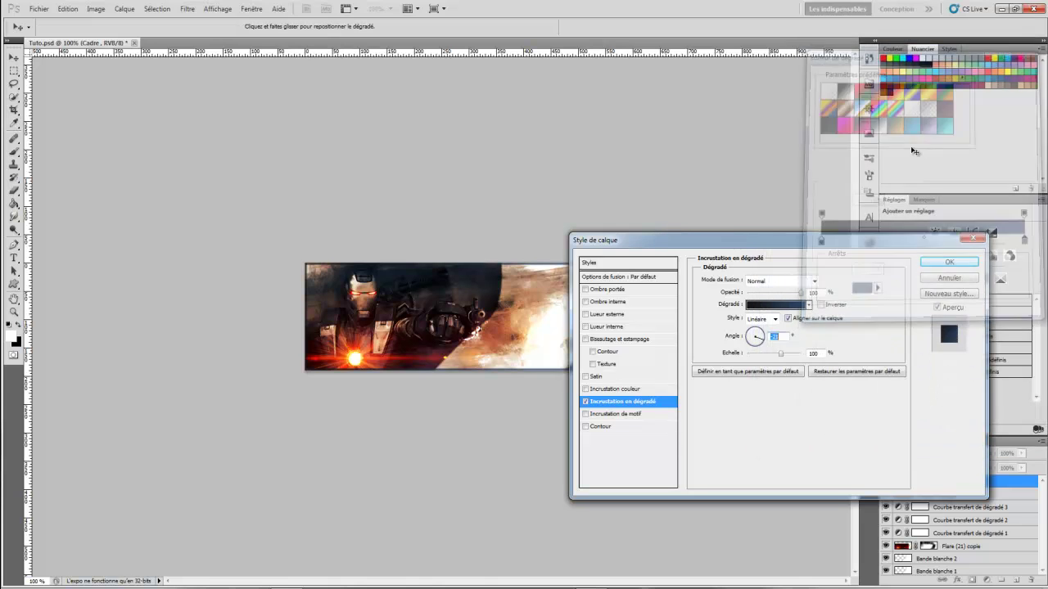
# Sample colours from the banner for the gradient's end stop, settle on muted purple #4f445a and accept the gradient.
pyautogui.moveTo(720, 241); pyautogui.dragTo(818, 215)
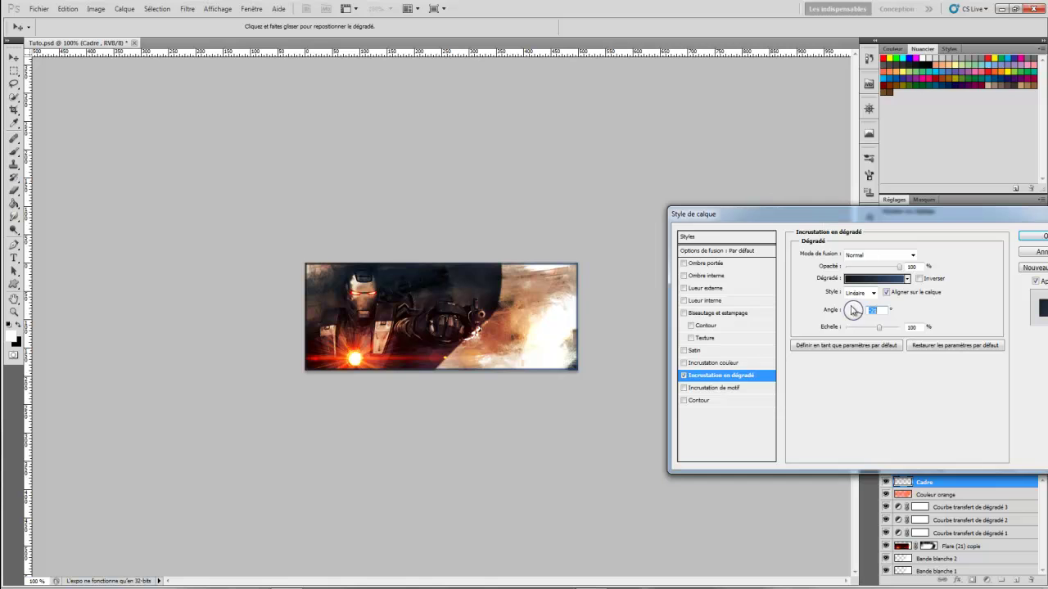
pyautogui.click(888, 280)
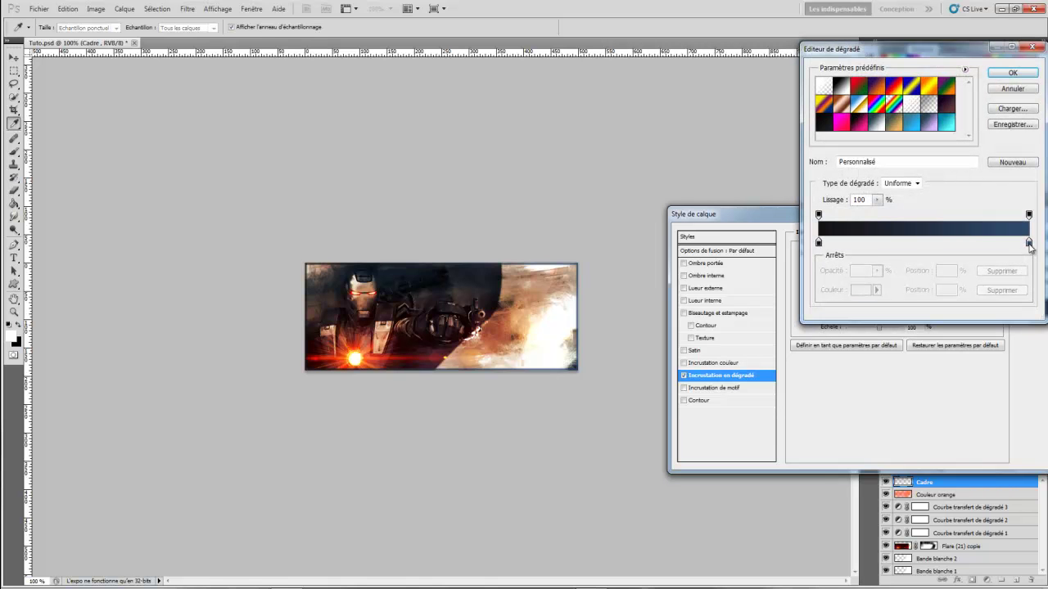
pyautogui.doubleClick(1029, 243)
pyautogui.click(536, 353)
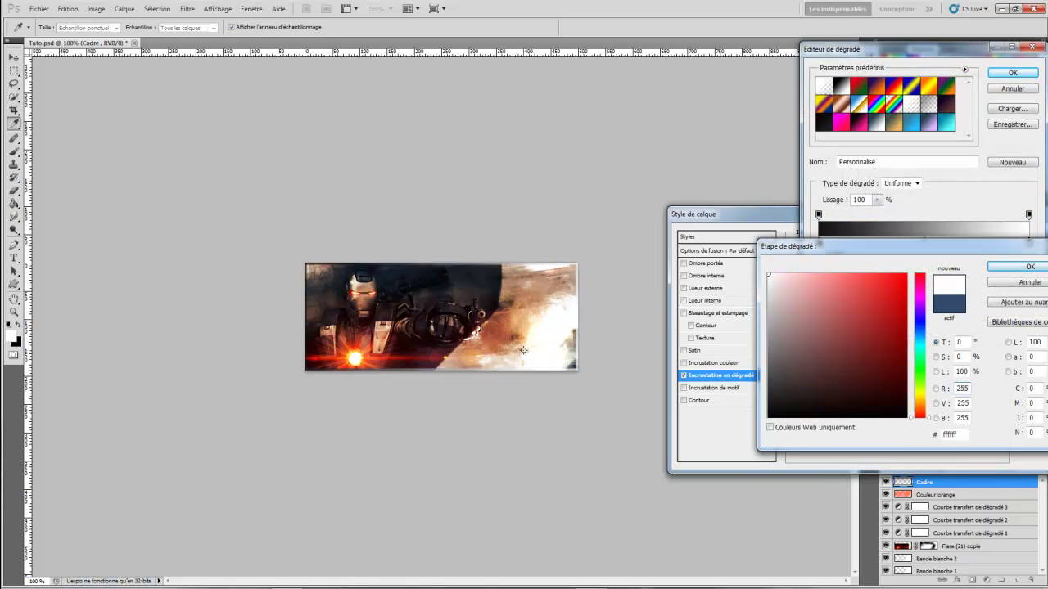
pyautogui.click(524, 351)
pyautogui.click(516, 350)
pyautogui.click(501, 357)
pyautogui.click(496, 358)
pyautogui.moveTo(830, 310)
pyautogui.mouseDown()
pyautogui.moveTo(880, 273)
pyautogui.moveTo(848, 287)
pyautogui.mouseUp()
pyautogui.click(415, 361)
pyautogui.click(412, 359)
pyautogui.click(411, 357)
pyautogui.click(360, 361)
pyautogui.click(410, 353)
pyautogui.click(451, 301)
pyautogui.moveTo(790, 401); pyautogui.dragTo(801, 366)
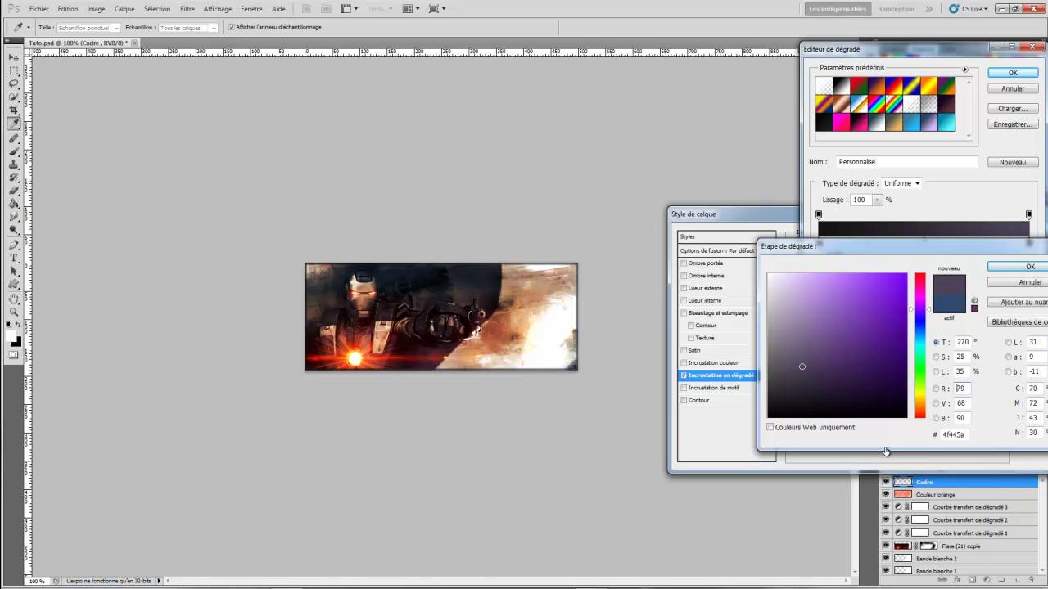
pyautogui.click(1023, 267)
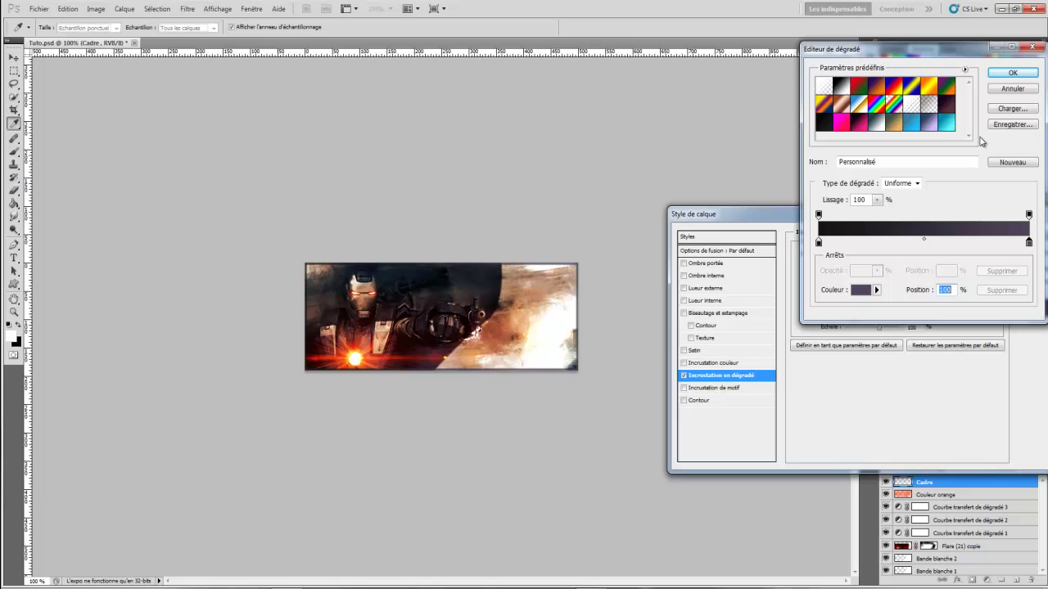
pyautogui.click(1024, 70)
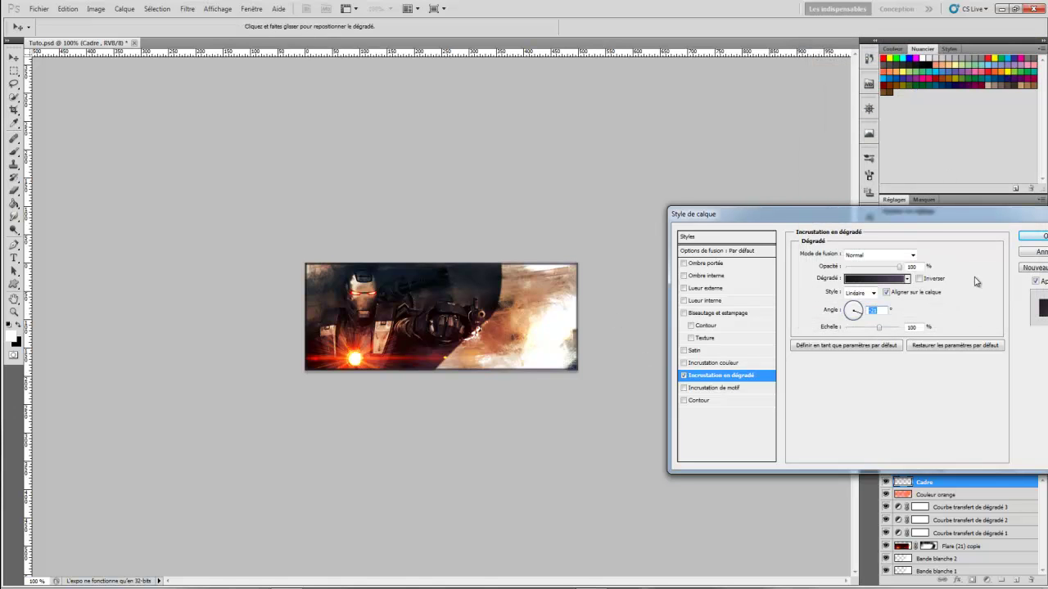
# Add a drop shadow to the frame with 100% opacity, 4% spread and 18 px size.
pyautogui.click(700, 265)
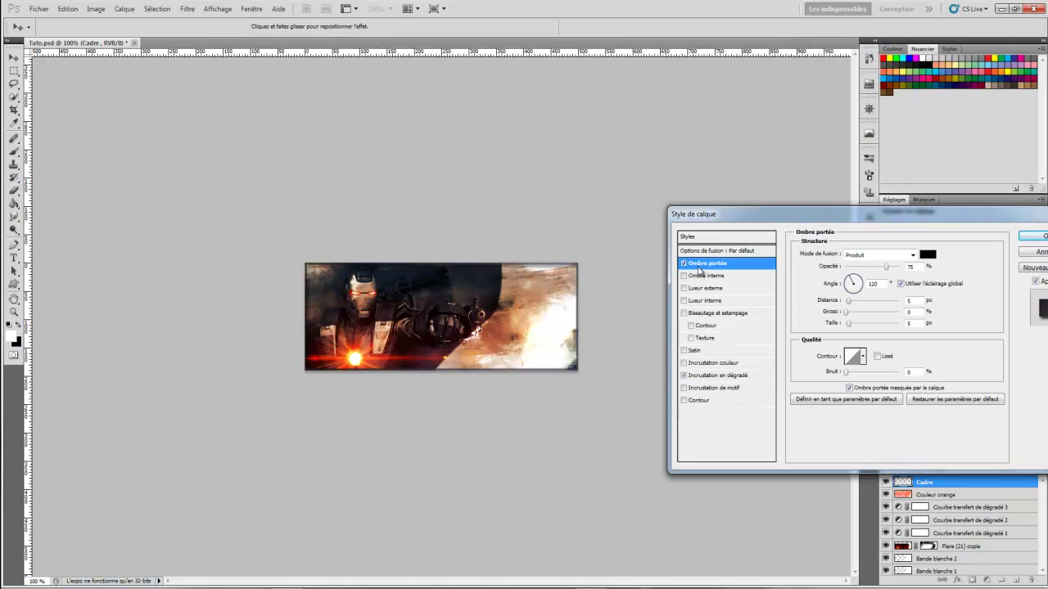
pyautogui.moveTo(897, 268); pyautogui.dragTo(933, 274)
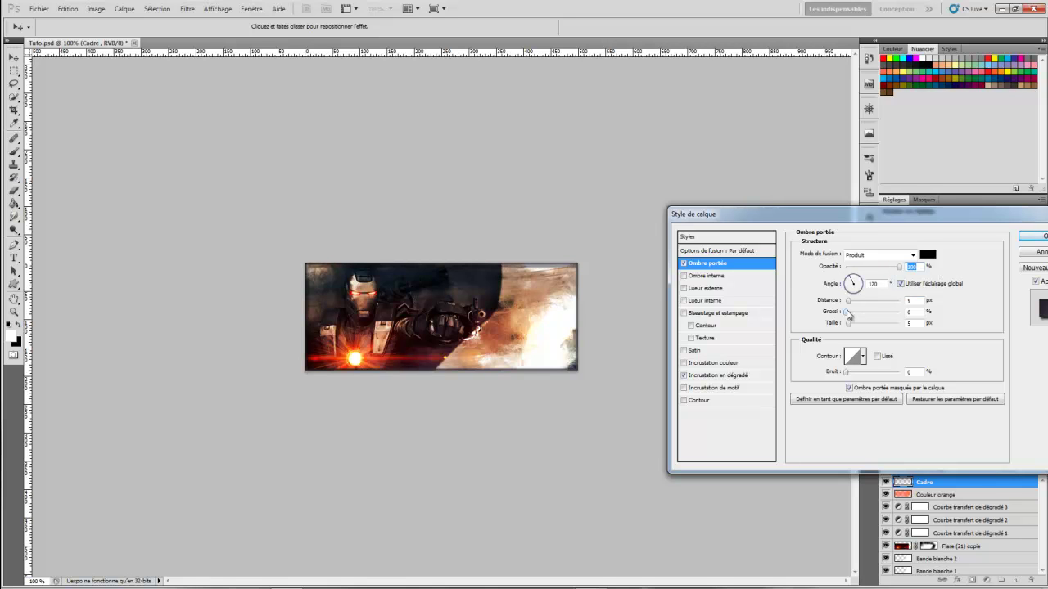
pyautogui.moveTo(847, 315)
pyautogui.mouseDown()
pyautogui.moveTo(859, 327)
pyautogui.moveTo(848, 314)
pyautogui.mouseUp()
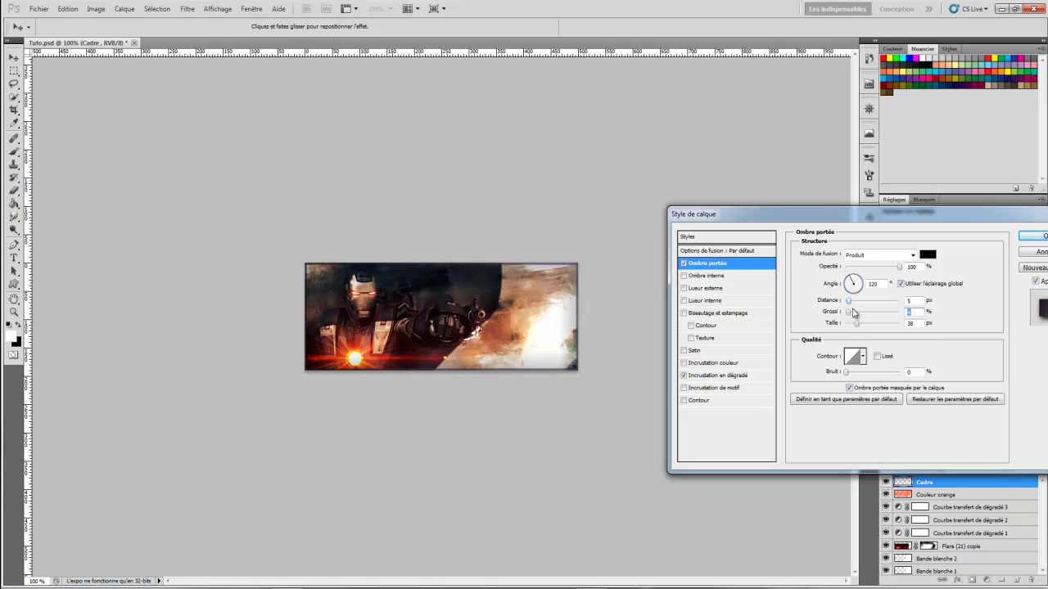
pyautogui.moveTo(861, 330); pyautogui.dragTo(854, 328)
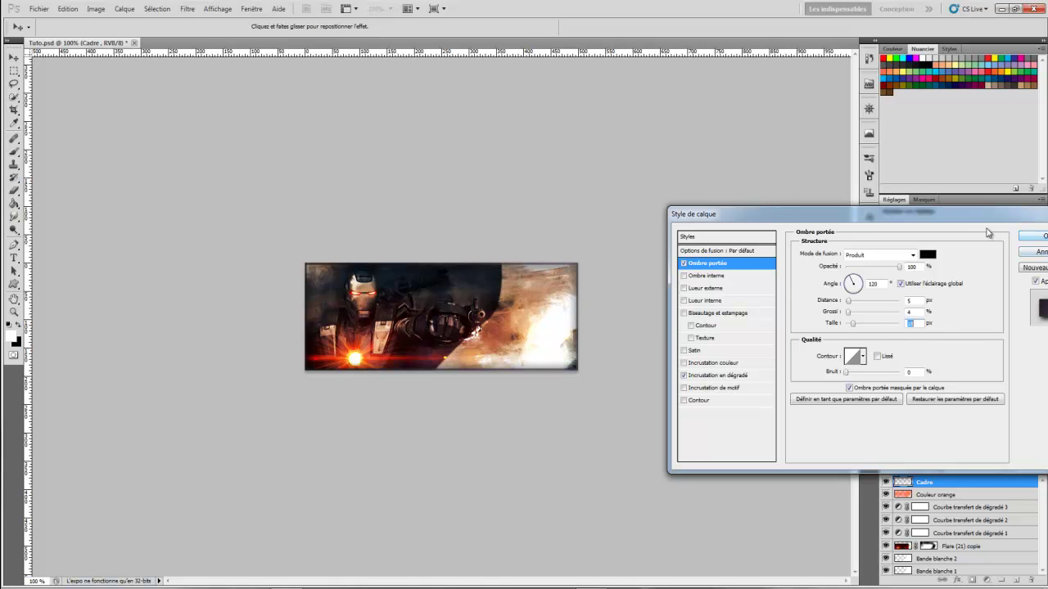
# Compare the frame with and without its drop shadow, keep the shadow enabled and apply the layer style.
pyautogui.click(684, 264)
pyautogui.click(684, 264)
pyautogui.click(684, 264)
pyautogui.click(684, 263)
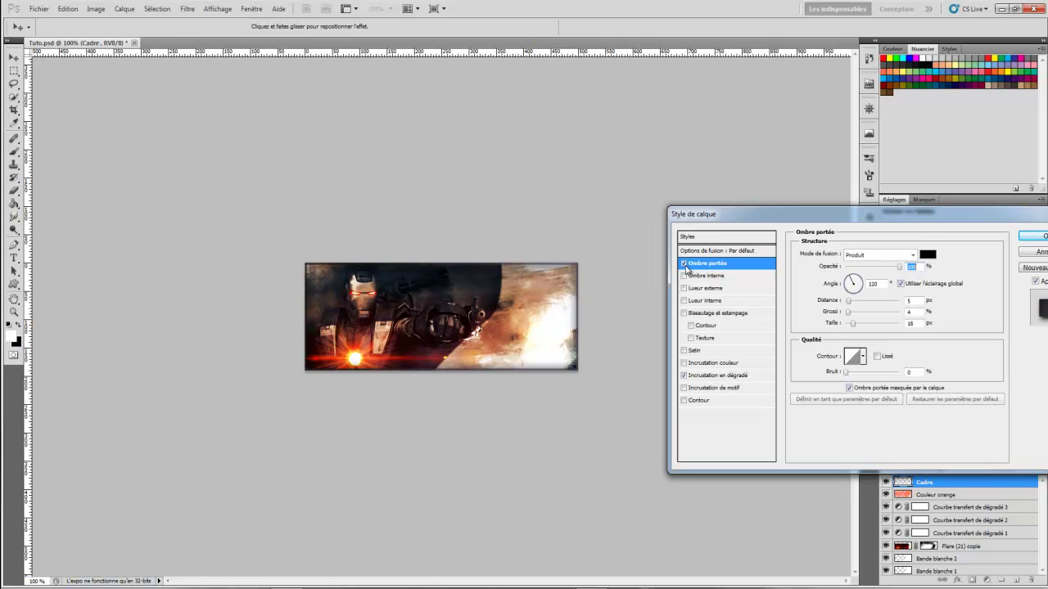
pyautogui.click(684, 264)
pyautogui.click(684, 263)
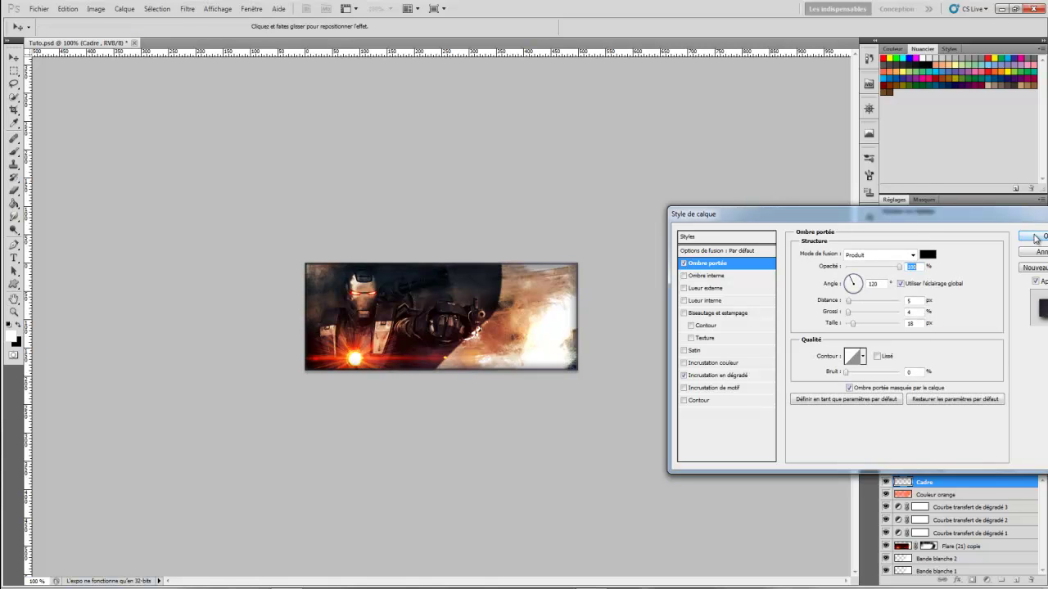
pyautogui.click(1033, 237)
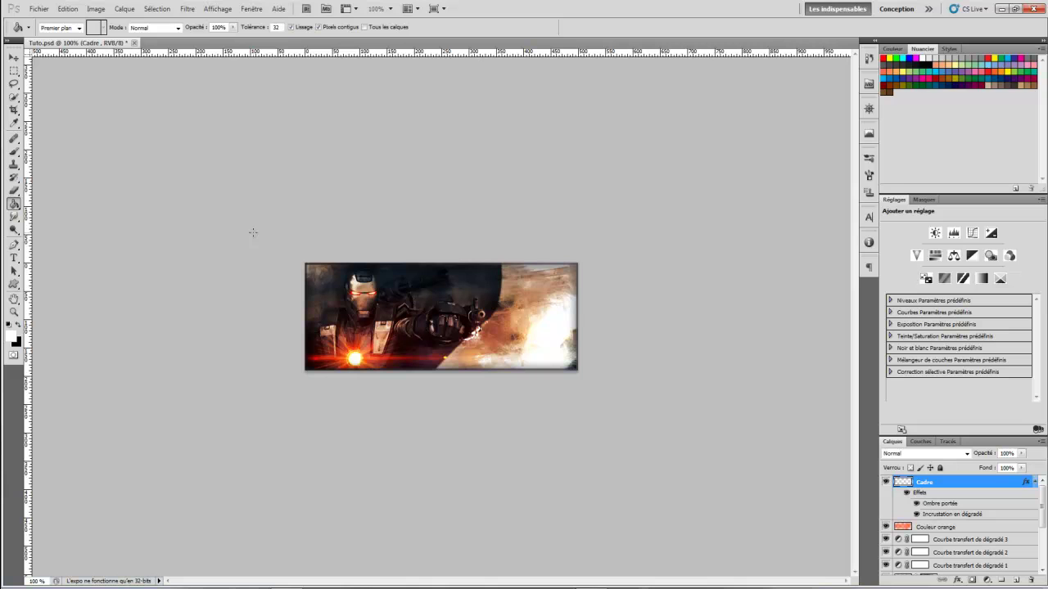
pyautogui.click(38, 8)
pyautogui.click(82, 171)
pyautogui.press('v')
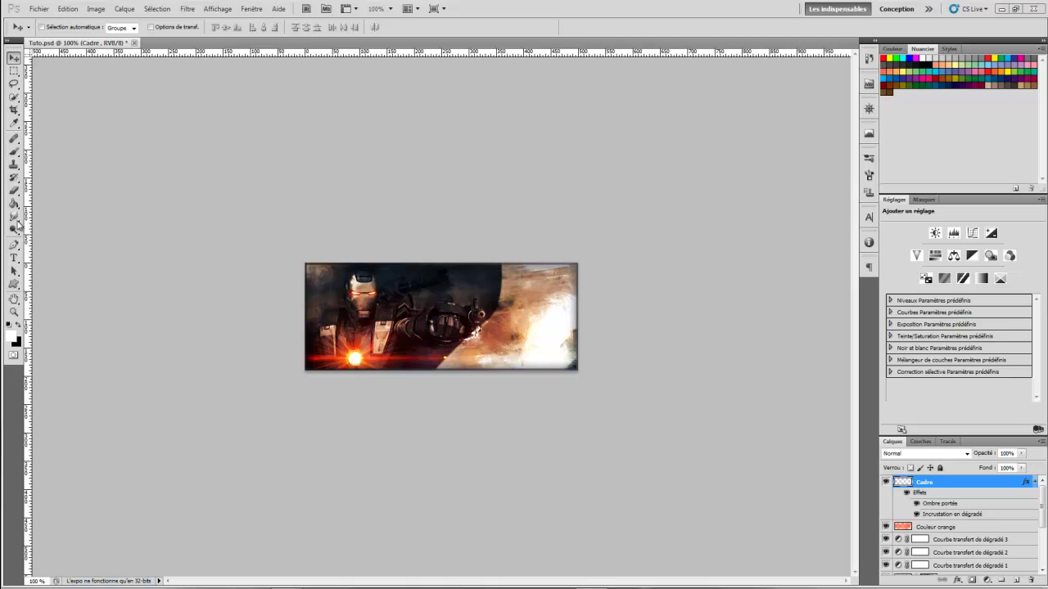
# Add the text "Kligrafik" in Impact over the banner's light area beside War Machine and set its size to 24 pt.
pyautogui.click(13, 258)
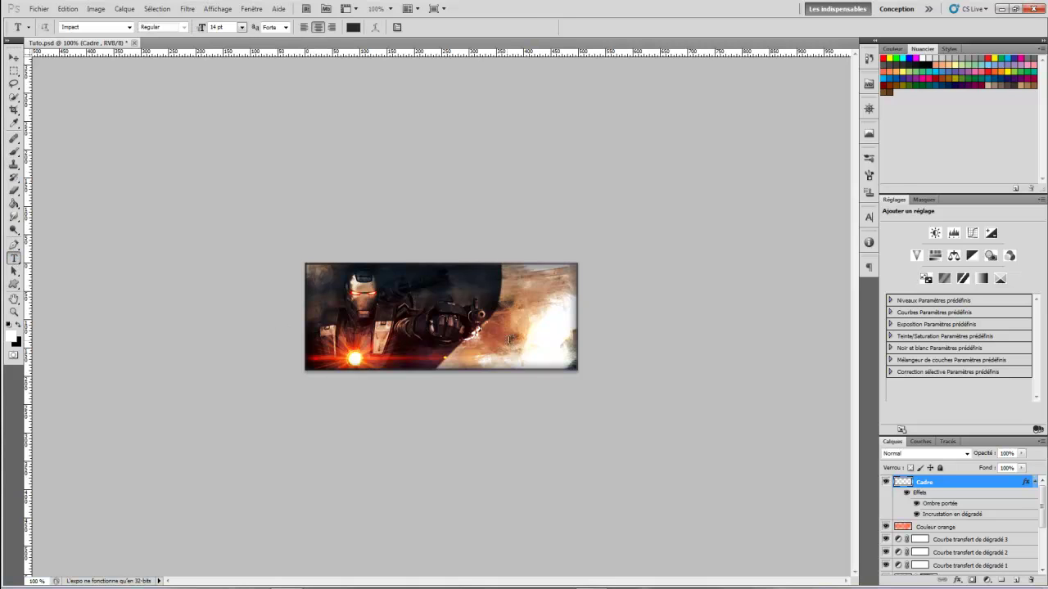
pyautogui.click(518, 298)
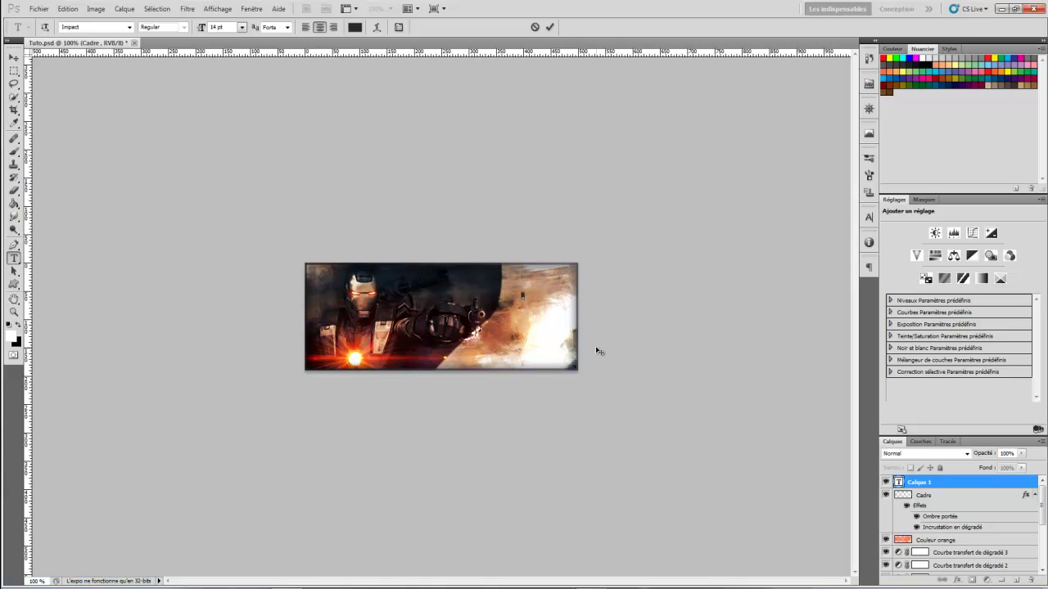
pyautogui.write('Kilerafik')
pyautogui.hotkey('ctrl', 'a')
pyautogui.moveTo(512, 296); pyautogui.dragTo(585, 299)
pyautogui.moveTo(201, 29); pyautogui.dragTo(205, 30)
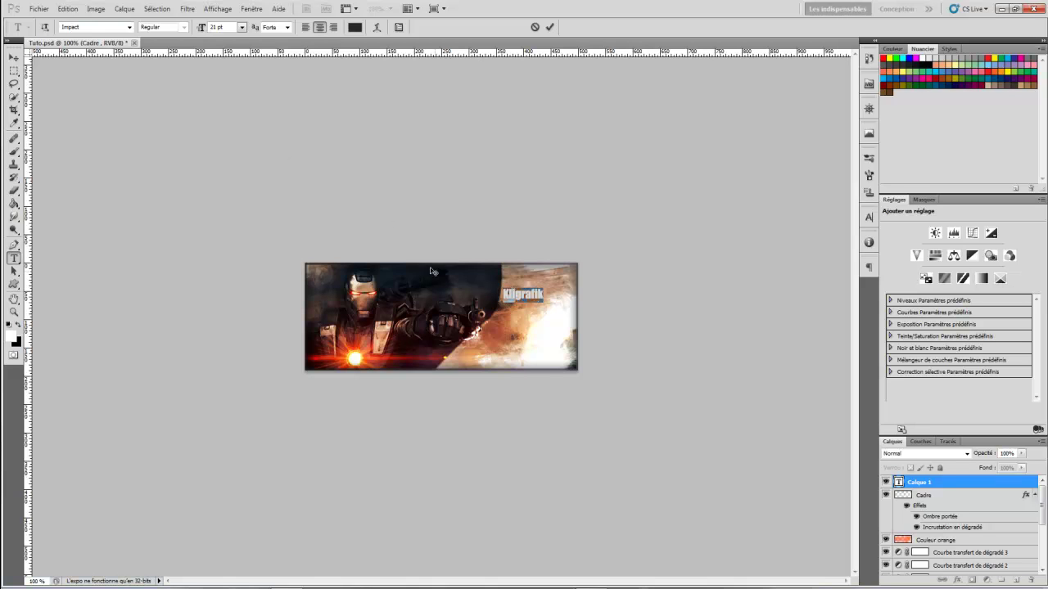
pyautogui.moveTo(201, 31); pyautogui.dragTo(202, 31)
pyautogui.hotkey('ctrl', 'h')
# Add the text "Design" in Impact below "Kligrafik" on its own layer and set its size to 15 pt.
pyautogui.click(920, 495)
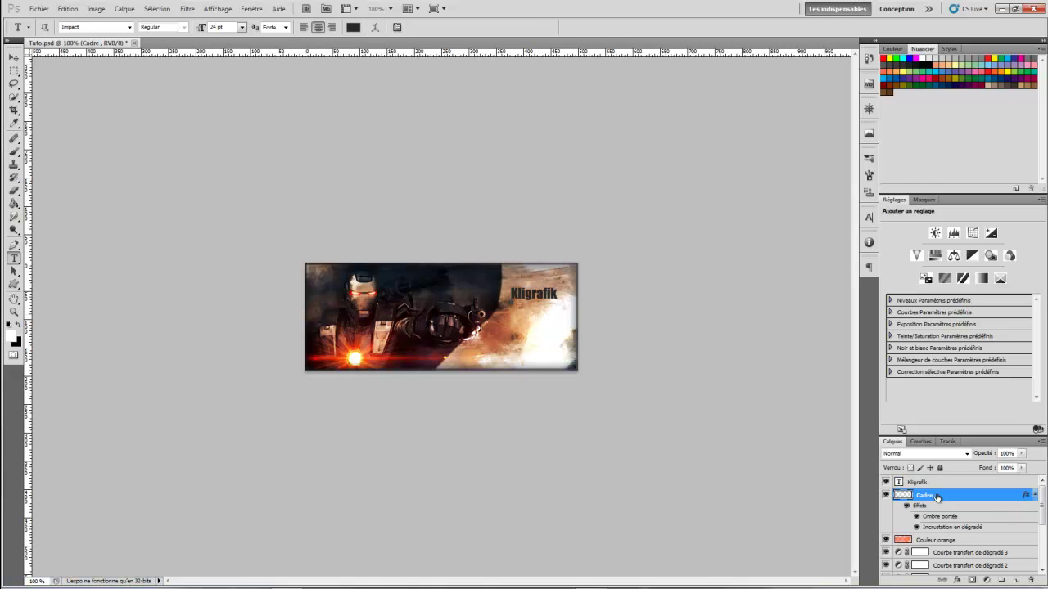
pyautogui.click(533, 319)
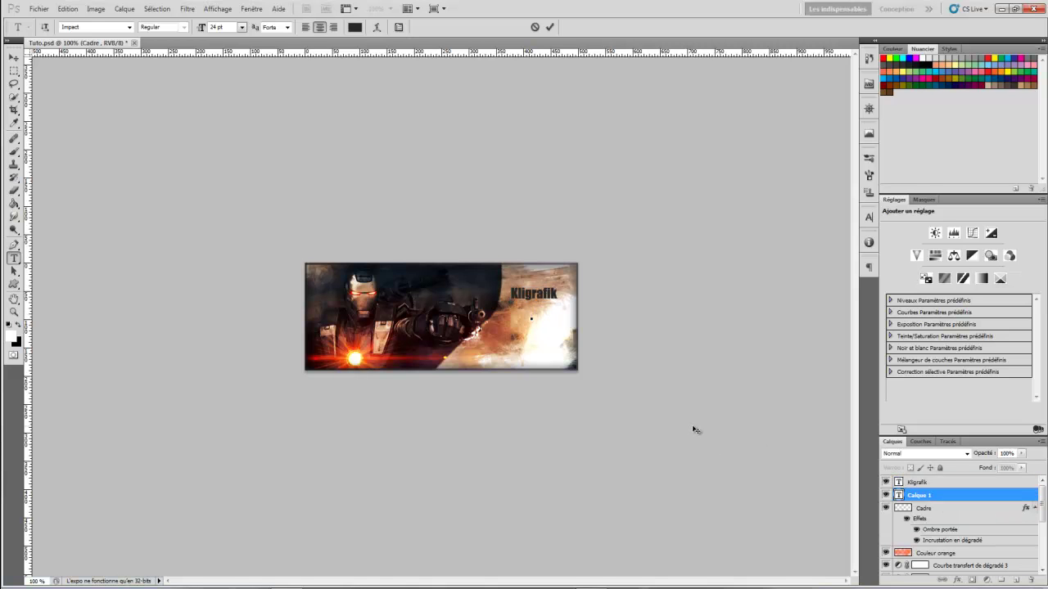
pyautogui.write('Design')
pyautogui.hotkey('shift', 'Left')
pyautogui.hotkey('shift', 'Left')
pyautogui.hotkey('shift', 'Left')
pyautogui.hotkey('shift', 'Left')
pyautogui.hotkey('shift', 'Left')
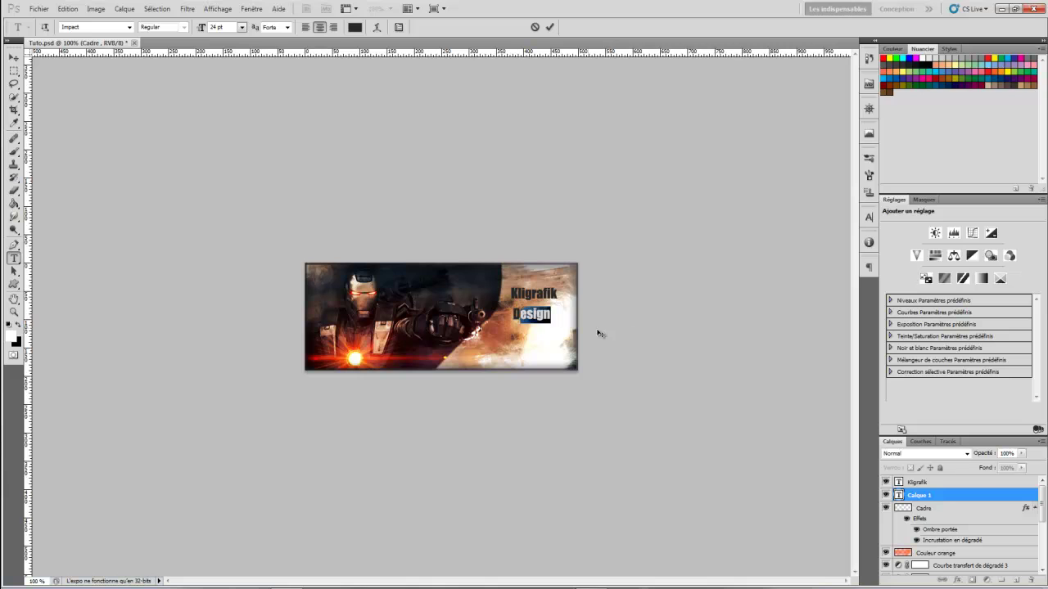
pyautogui.hotkey('shift', 'Left')
pyautogui.moveTo(202, 30); pyautogui.dragTo(196, 31)
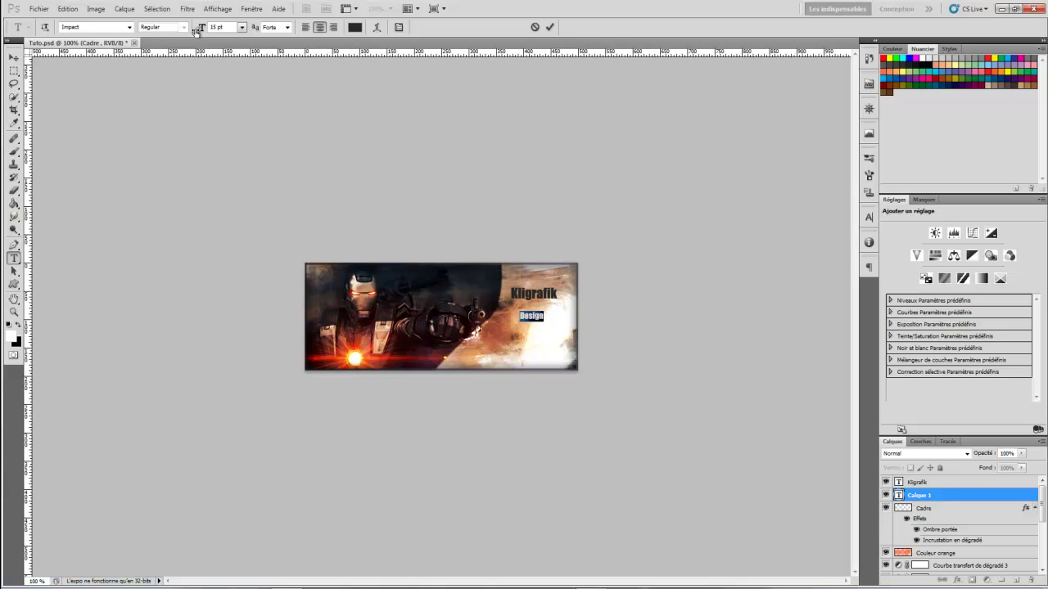
# Position the "Design" text just under the end of "Kligrafik" and fine-tune its placement with the Move tool.
pyautogui.moveTo(559, 343); pyautogui.dragTo(579, 329)
pyautogui.click(931, 508)
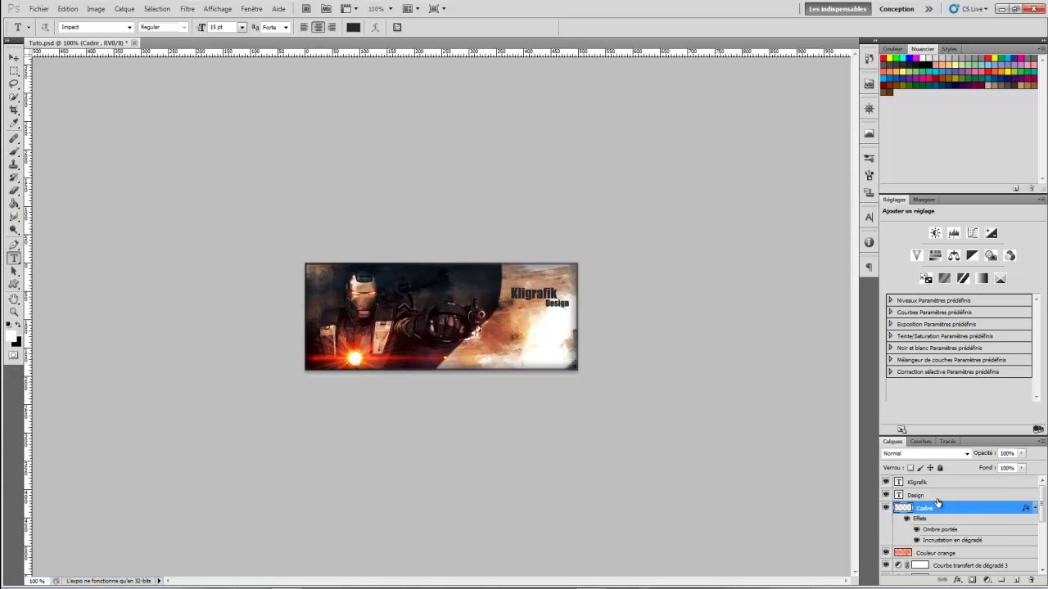
pyautogui.click(936, 498)
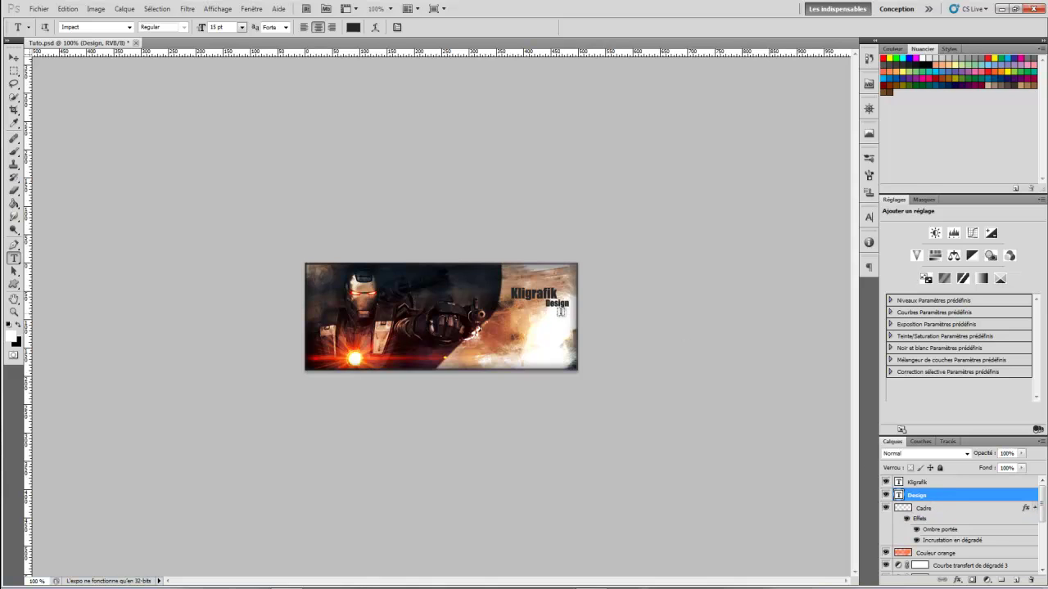
pyautogui.click(13, 58)
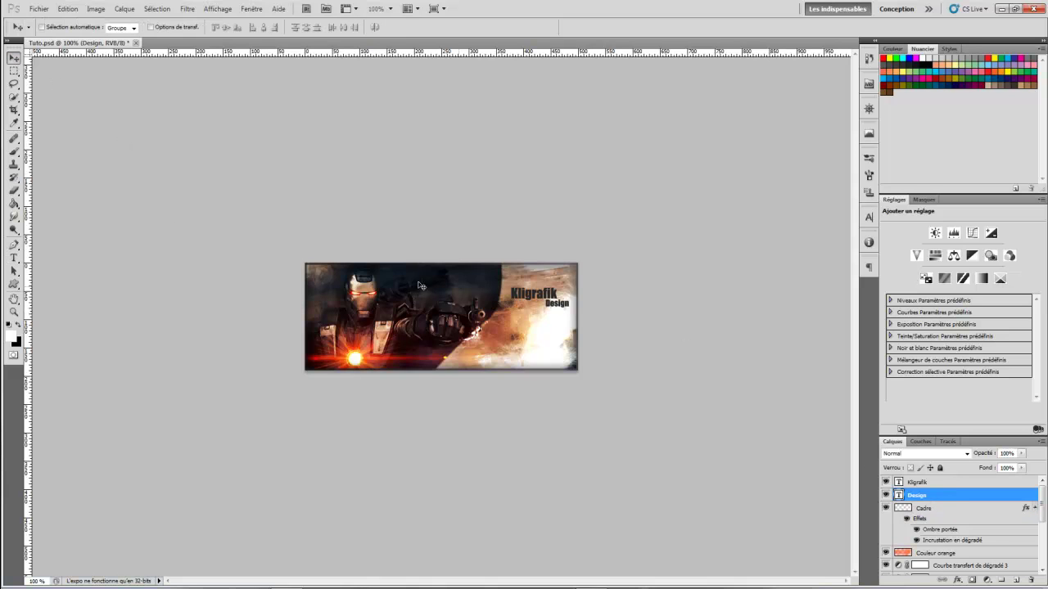
pyautogui.moveTo(506, 293); pyautogui.dragTo(508, 294)
pyautogui.click(38, 8)
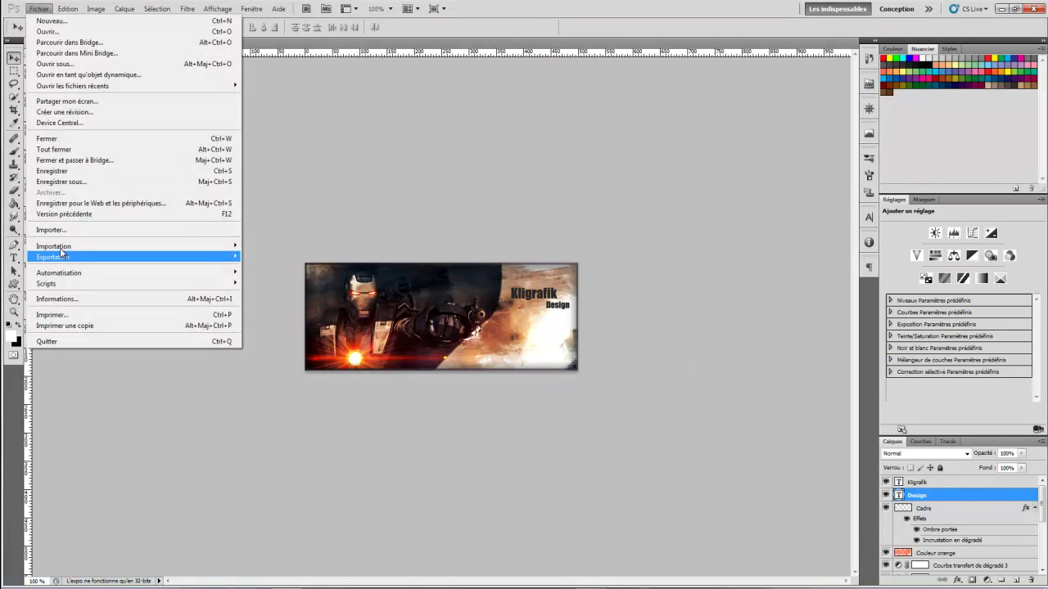
pyautogui.click(77, 230)
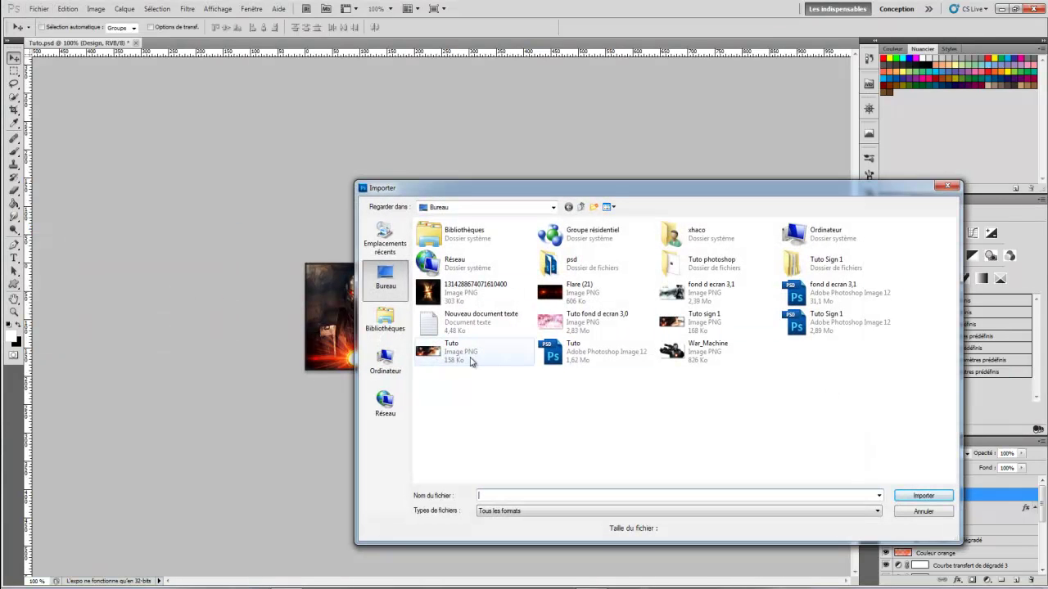
pyautogui.click(478, 292)
pyautogui.doubleClick(479, 292)
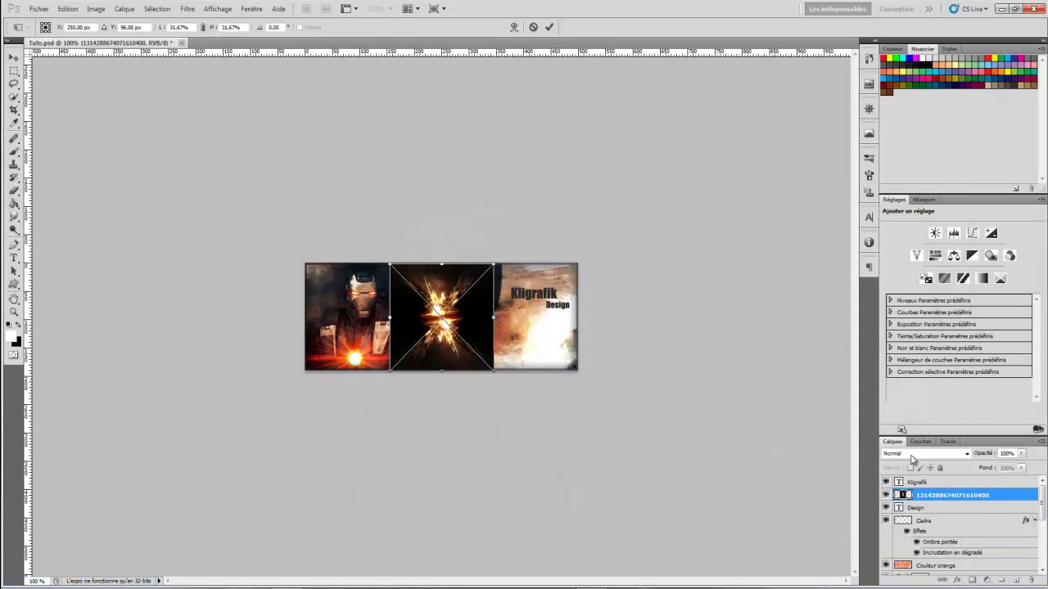
pyautogui.click(909, 455)
pyautogui.click(900, 253)
# Rotate the spark image about 14° and position it at War Machine's weapon beside the "Kligrafik" text.
pyautogui.moveTo(521, 382); pyautogui.dragTo(531, 267)
pyautogui.moveTo(419, 337); pyautogui.dragTo(516, 306)
pyautogui.moveTo(460, 370); pyautogui.dragTo(468, 374)
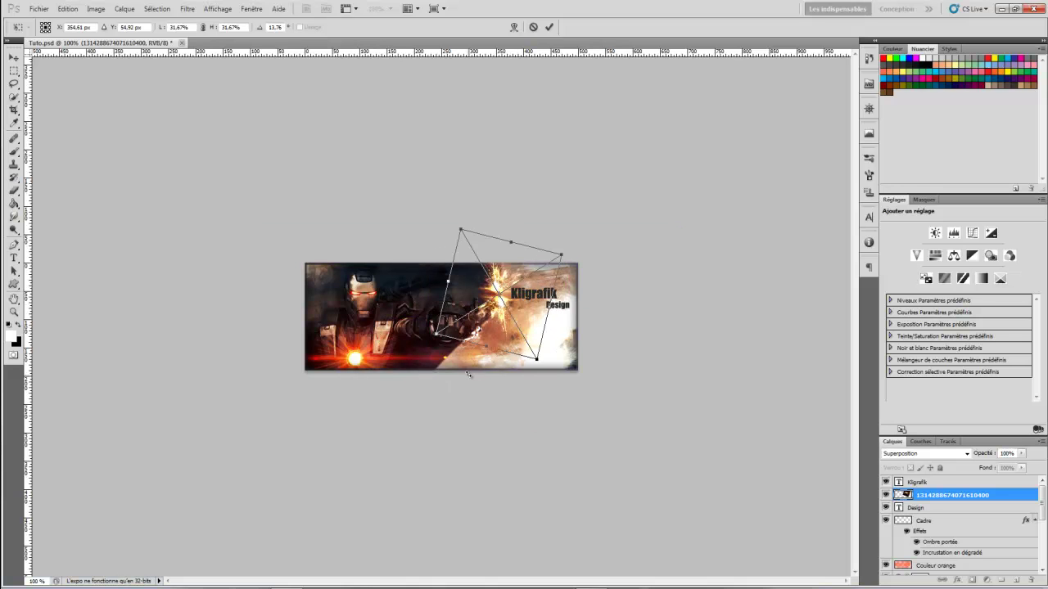
pyautogui.press('Return')
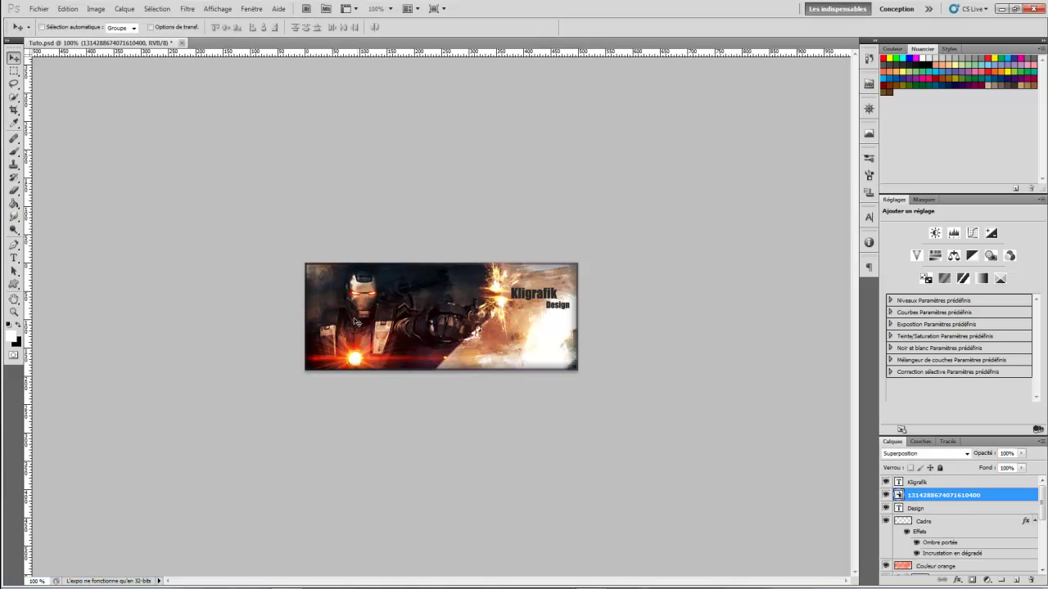
pyautogui.moveTo(496, 309)
pyautogui.mouseDown()
pyautogui.moveTo(523, 320)
pyautogui.moveTo(497, 306)
pyautogui.moveTo(514, 315)
pyautogui.moveTo(456, 325)
pyautogui.moveTo(511, 321)
pyautogui.mouseUp()
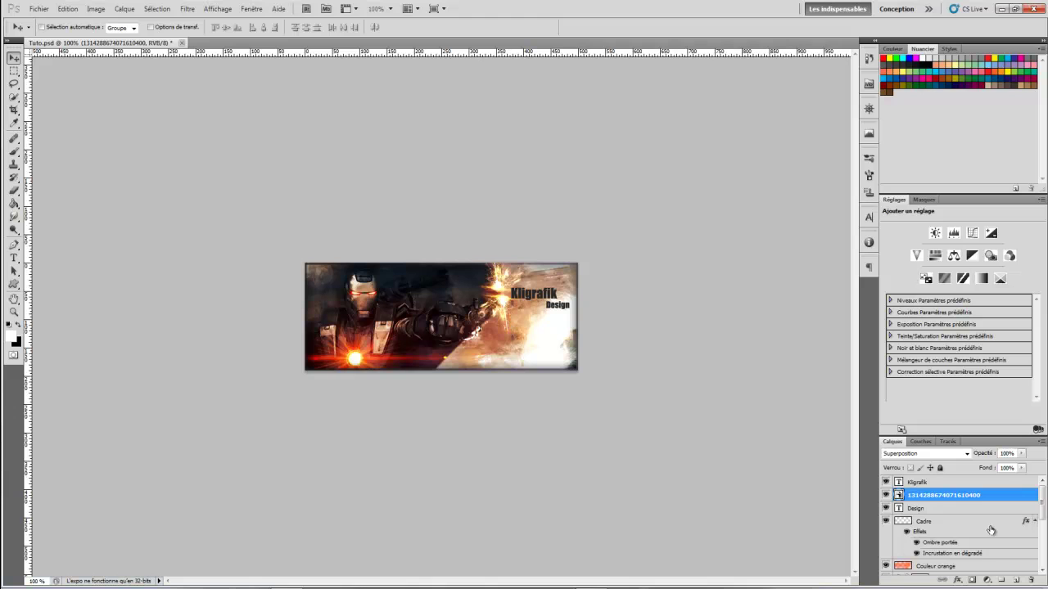
# Move the spark layer beneath the Design text layer and add a layer mask to it.
pyautogui.moveTo(950, 495); pyautogui.dragTo(944, 515)
pyautogui.click(973, 581)
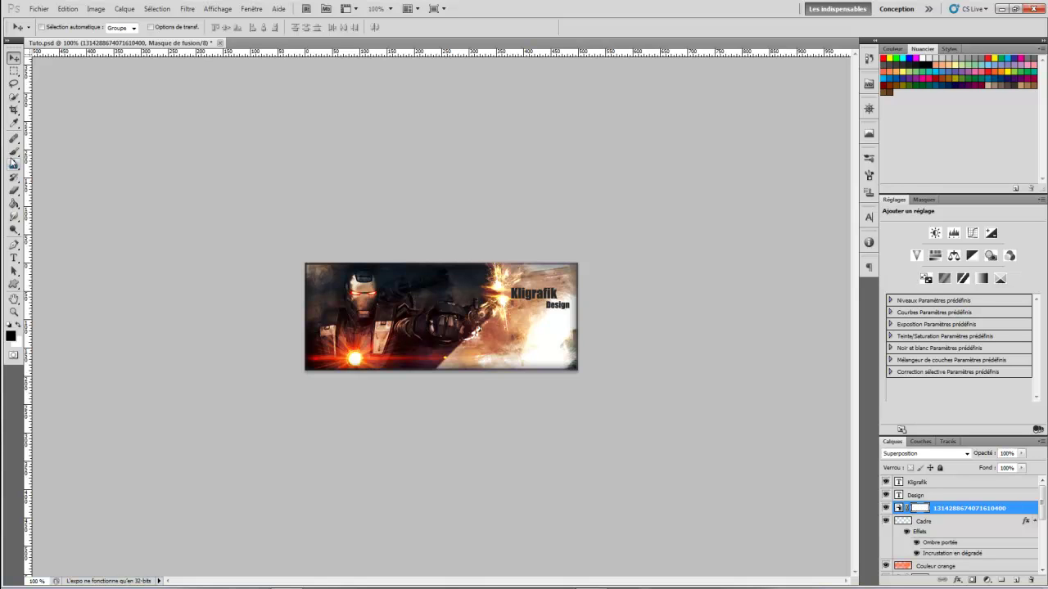
# Paint black on the spark layer's mask with a 51% opacity brush around War Machine's arm and the banner's light area.
pyautogui.click(13, 312)
pyautogui.click(424, 314)
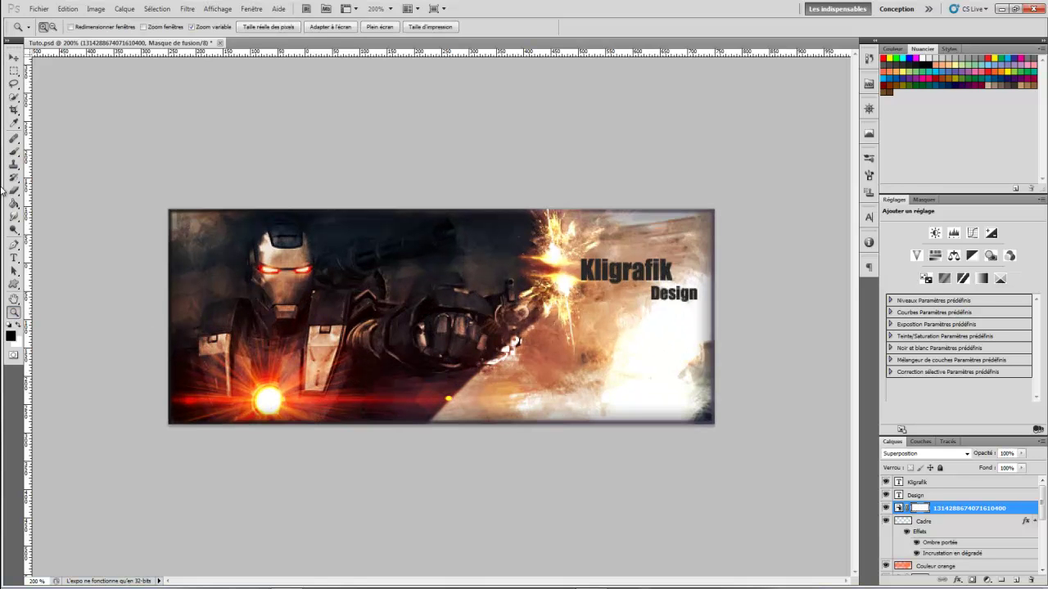
pyautogui.click(14, 152)
pyautogui.rightClick(304, 289)
pyautogui.moveTo(388, 317); pyautogui.dragTo(366, 317)
pyautogui.moveTo(190, 31); pyautogui.dragTo(177, 32)
pyautogui.moveTo(433, 345)
pyautogui.mouseDown()
pyautogui.moveTo(443, 356)
pyautogui.moveTo(426, 350)
pyautogui.mouseUp()
pyautogui.moveTo(554, 400)
pyautogui.mouseDown()
pyautogui.moveTo(416, 352)
pyautogui.moveTo(418, 265)
pyautogui.moveTo(442, 239)
pyautogui.moveTo(377, 353)
pyautogui.moveTo(447, 217)
pyautogui.moveTo(518, 342)
pyautogui.moveTo(475, 343)
pyautogui.moveTo(576, 391)
pyautogui.moveTo(662, 342)
pyautogui.mouseUp()
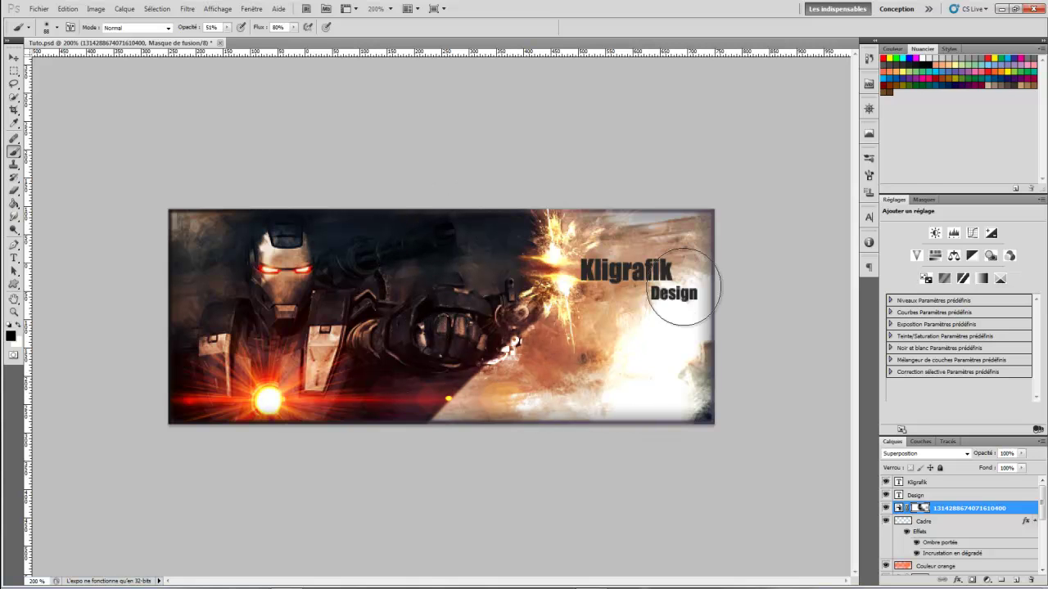
pyautogui.click(14, 312)
pyautogui.rightClick(349, 315)
pyautogui.click(389, 334)
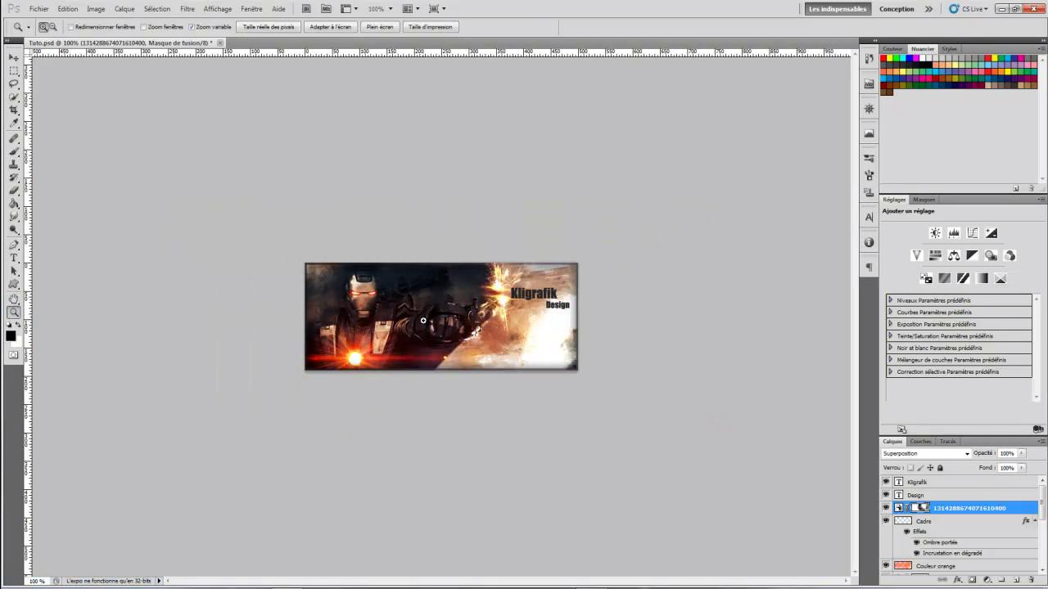
# Save a copy of the banner to the desktop as Tuto.png without interlacing, replacing the existing file.
pyautogui.press('v')
pyautogui.click(38, 8)
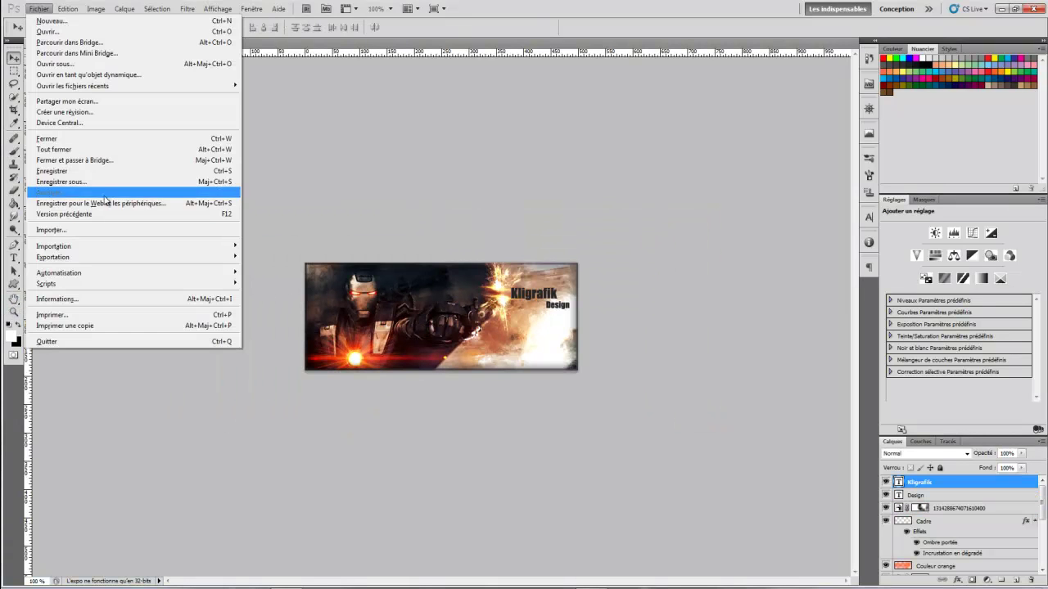
pyautogui.click(205, 182)
pyautogui.click(559, 404)
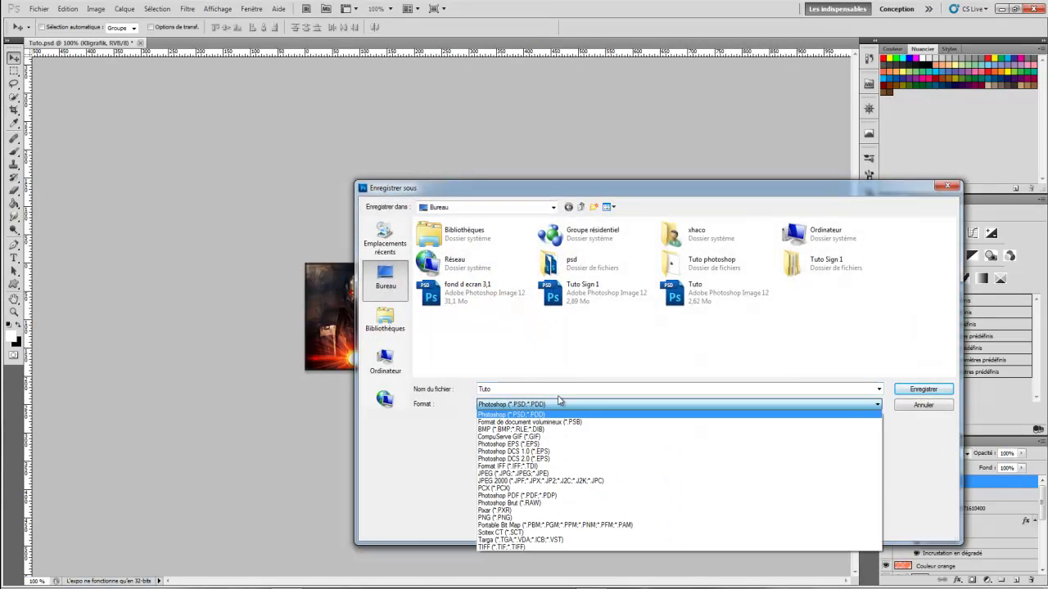
pyautogui.click(860, 509)
pyautogui.click(923, 390)
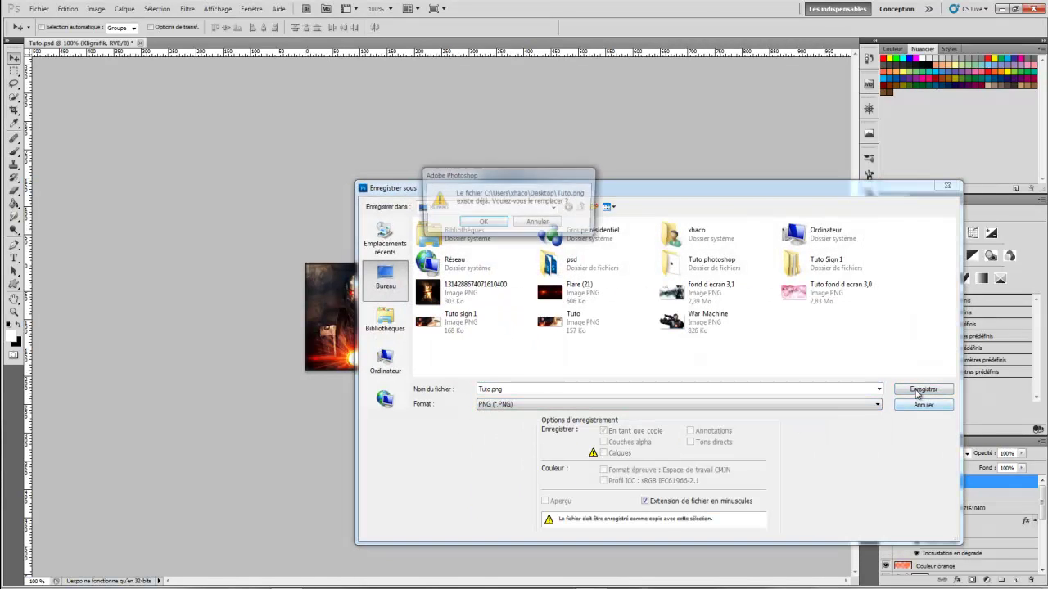
pyautogui.click(481, 224)
pyautogui.click(559, 200)
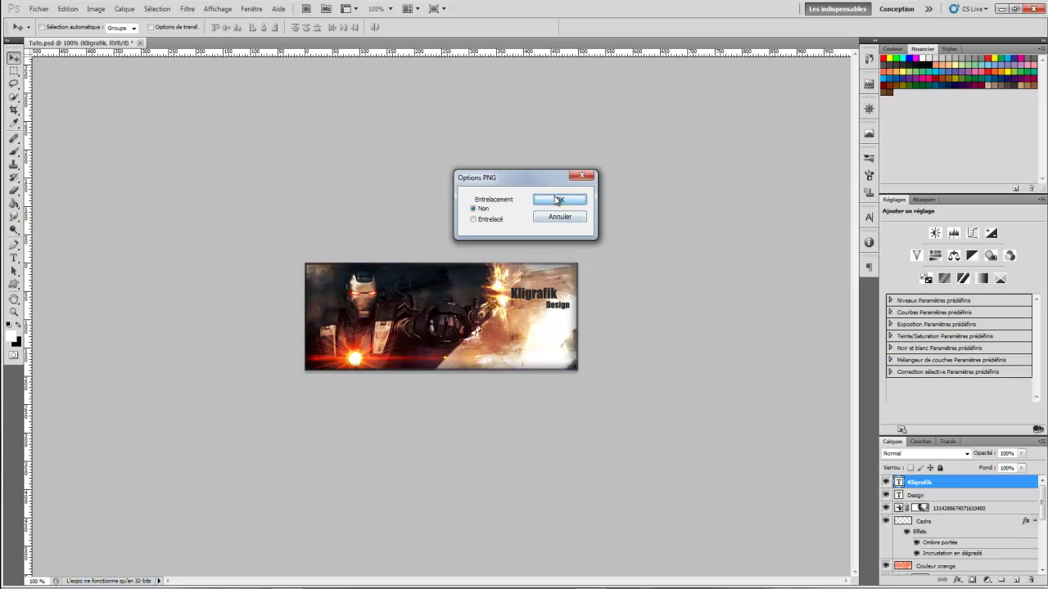
# Place Tuto.png into the banner, scale it to 78.66% and position it over the "Kligrafik" text.
pyautogui.click(39, 9)
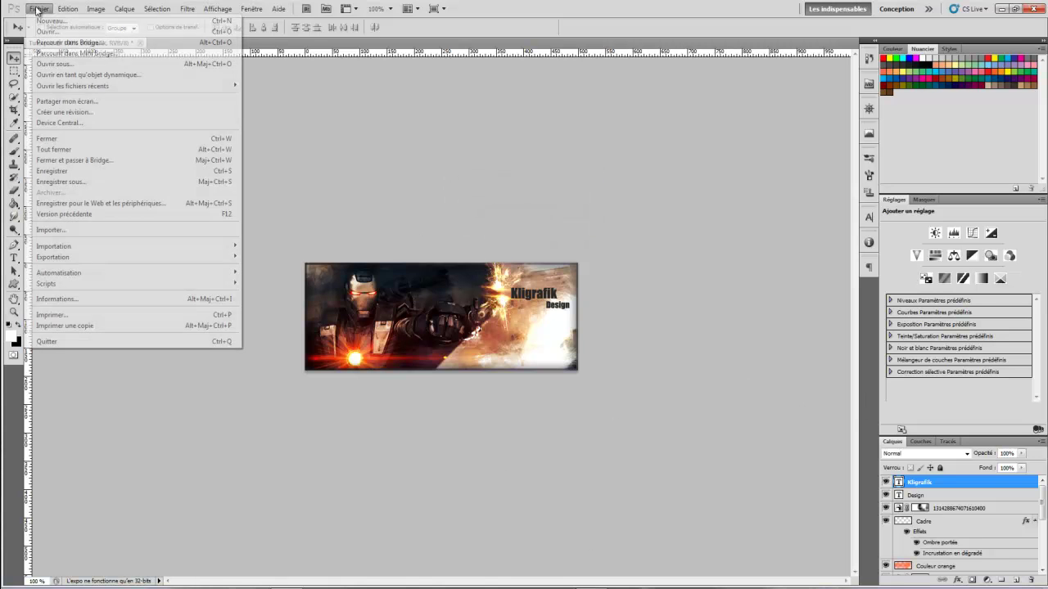
pyautogui.click(107, 234)
pyautogui.doubleClick(433, 344)
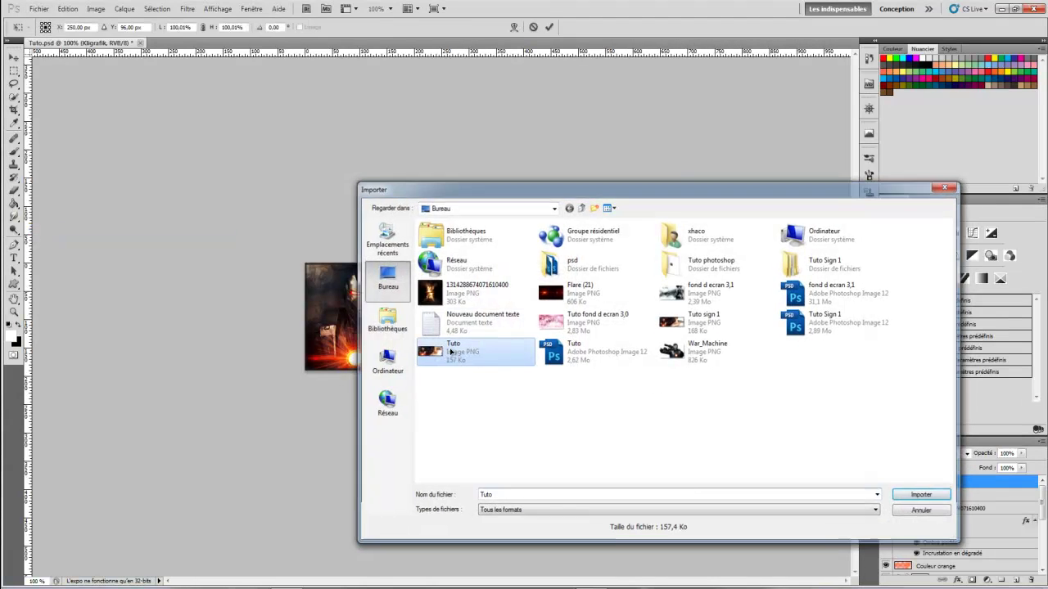
pyautogui.moveTo(579, 370); pyautogui.dragTo(491, 328)
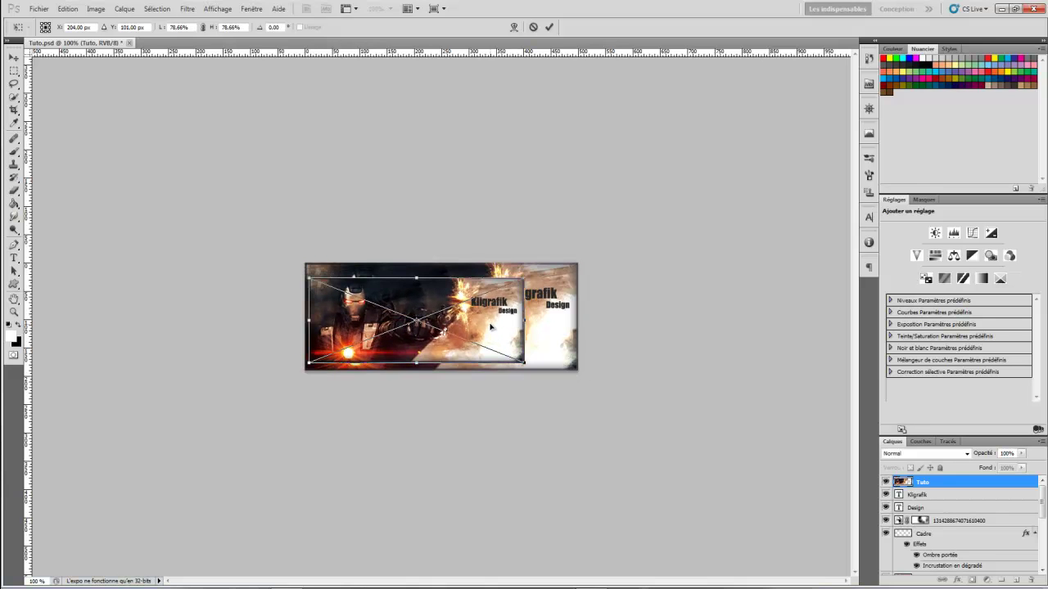
pyautogui.moveTo(489, 327)
pyautogui.mouseDown()
pyautogui.moveTo(549, 318)
pyautogui.moveTo(390, 340)
pyautogui.moveTo(540, 314)
pyautogui.moveTo(453, 311)
pyautogui.moveTo(472, 324)
pyautogui.mouseUp()
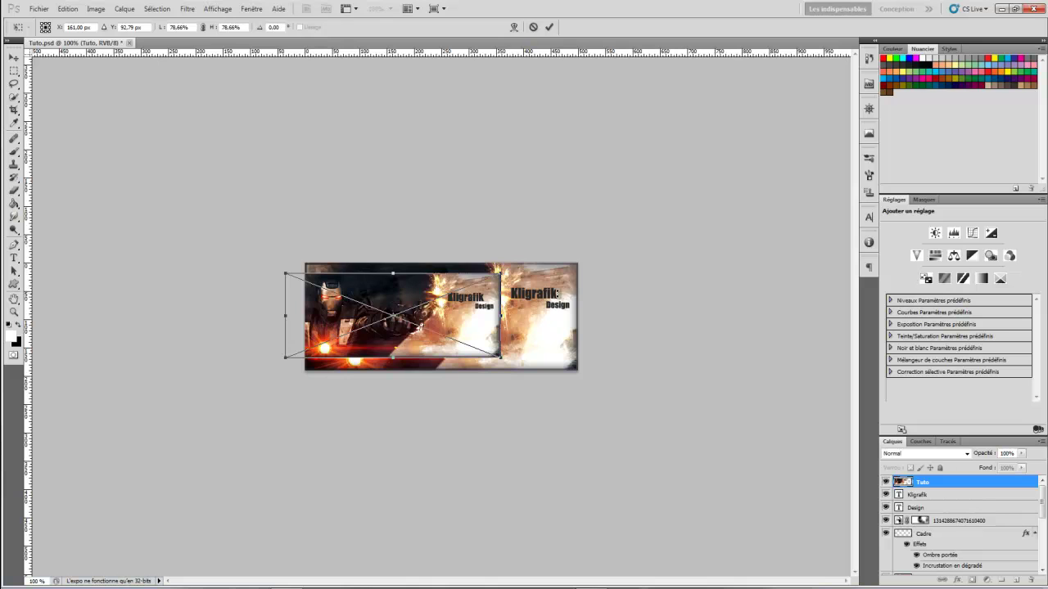
pyautogui.moveTo(440, 317); pyautogui.dragTo(535, 309)
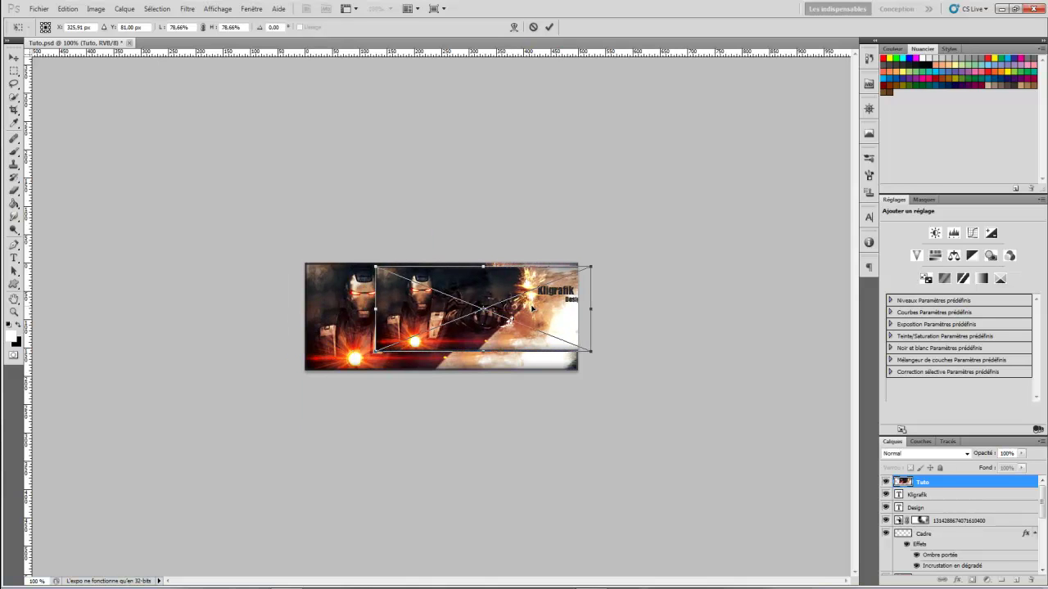
pyautogui.press('Return')
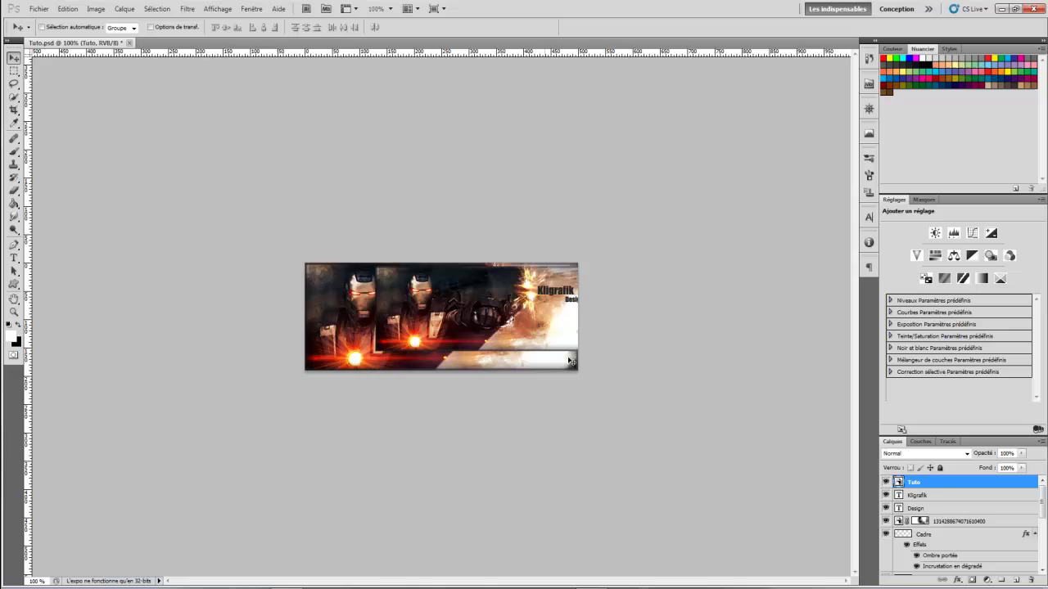
# Rename the placed Tuto layer "Signature incorporé".
pyautogui.doubleClick(920, 486)
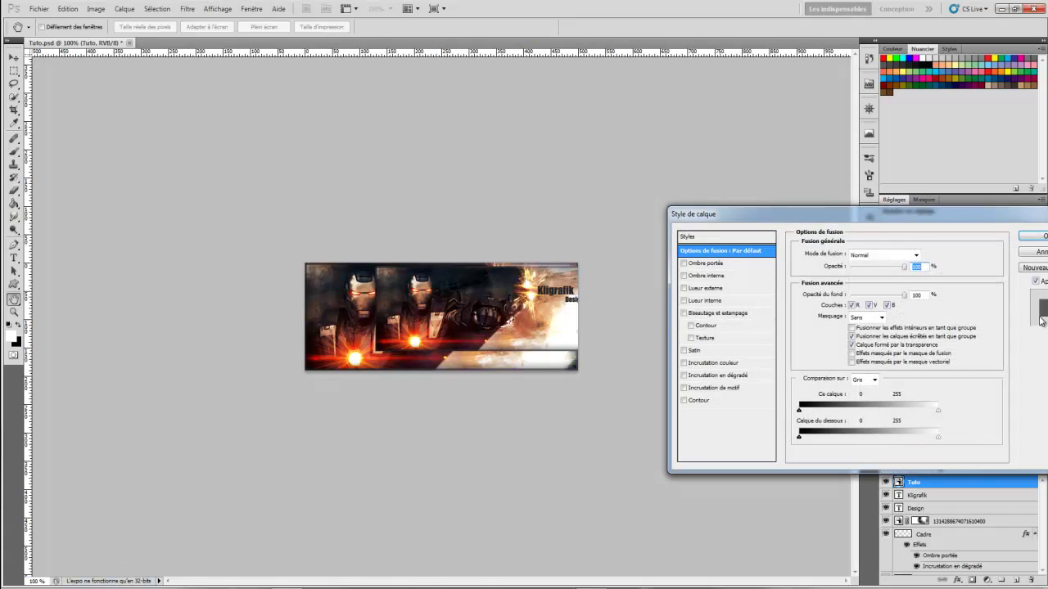
pyautogui.click(1038, 251)
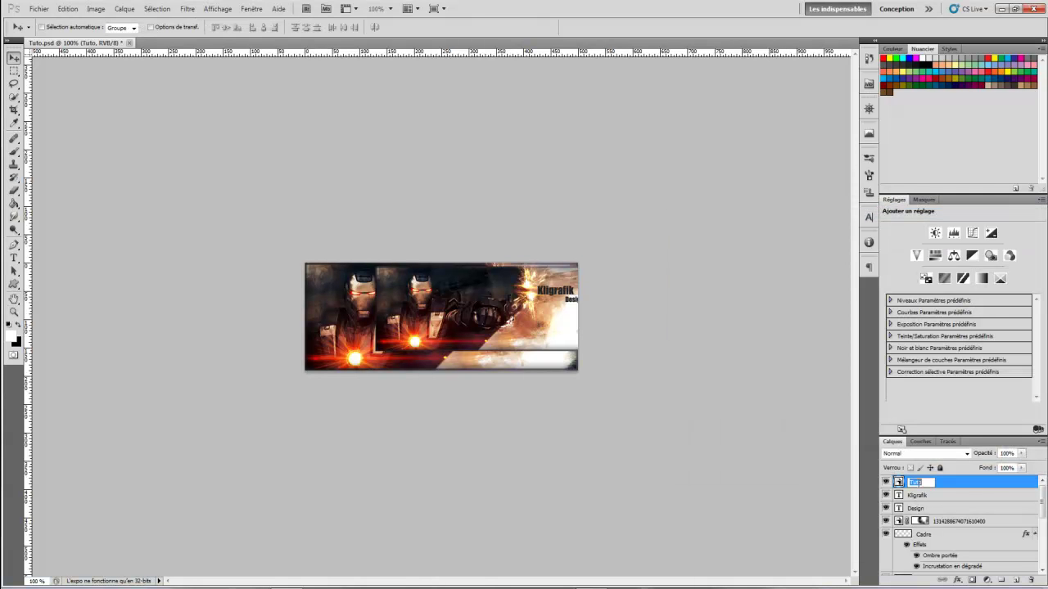
pyautogui.write('Signature incorporé')
pyautogui.click(926, 496)
# Clip the Signature incorporé layer to the Kligrafik text and shift the image within the letters.
pyautogui.click(932, 487)
pyautogui.rightClick(933, 485)
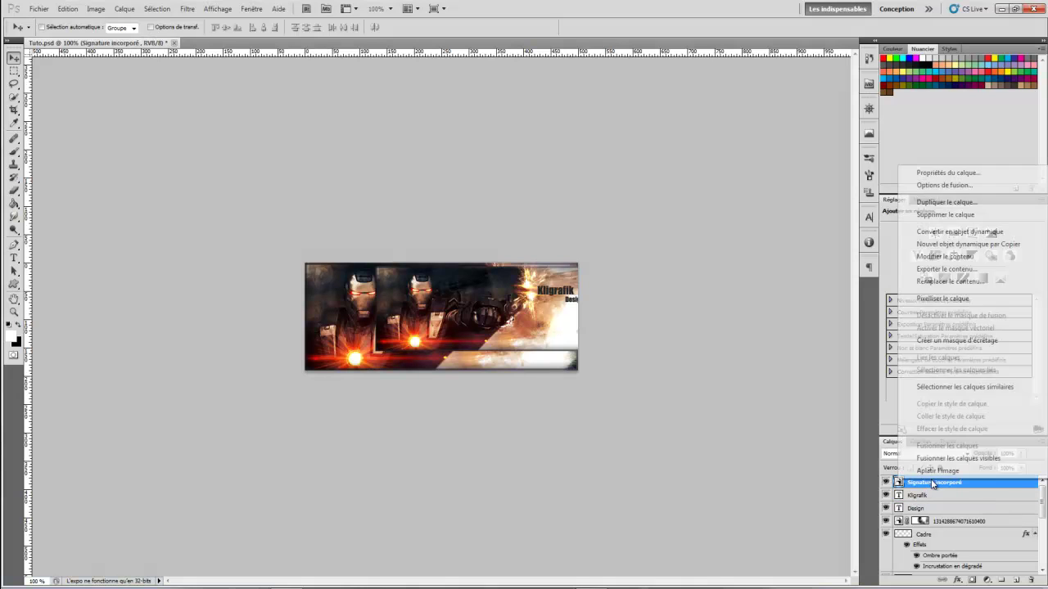
pyautogui.click(1003, 347)
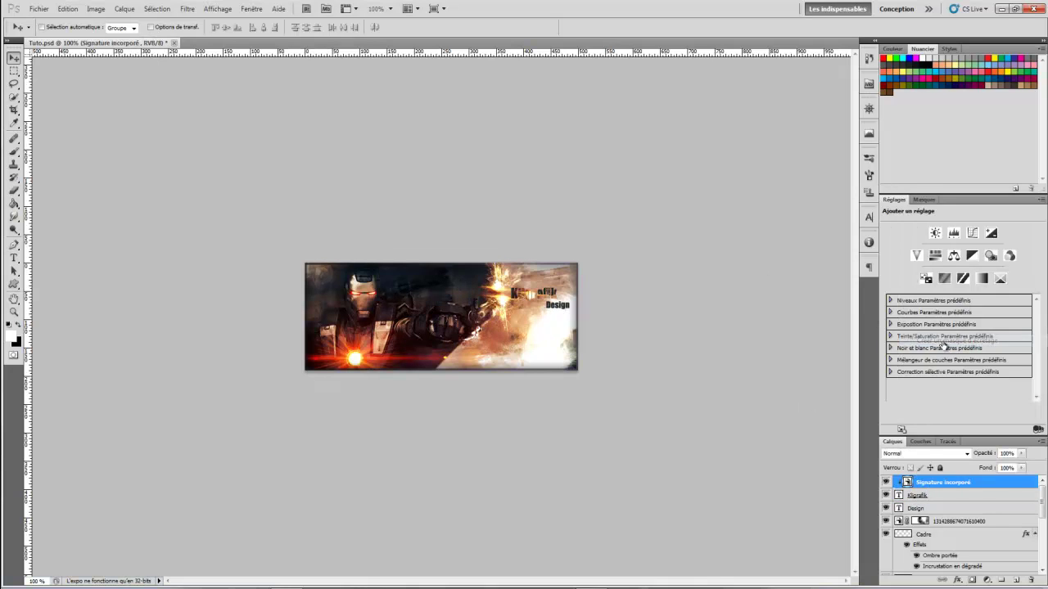
pyautogui.moveTo(422, 287)
pyautogui.mouseDown()
pyautogui.moveTo(455, 280)
pyautogui.moveTo(430, 293)
pyautogui.moveTo(455, 296)
pyautogui.mouseUp()
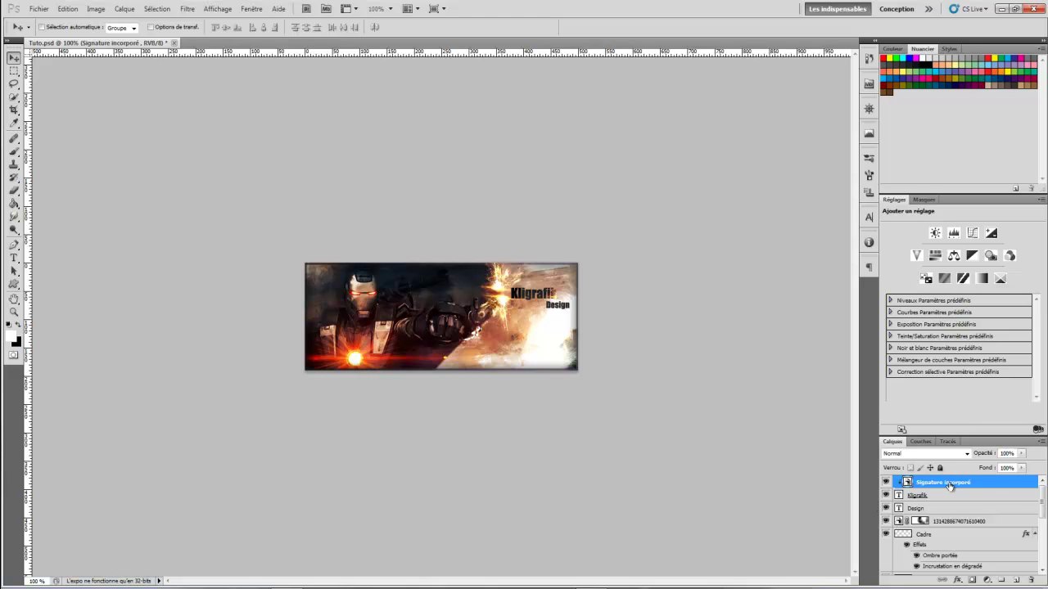
# Duplicate the Signature incorporé layer, clip the copy to the Design text and shift its image within the letters.
pyautogui.hotkey('ctrl', 'j')
pyautogui.moveTo(943, 483); pyautogui.dragTo(939, 513)
pyautogui.rightClick(938, 513)
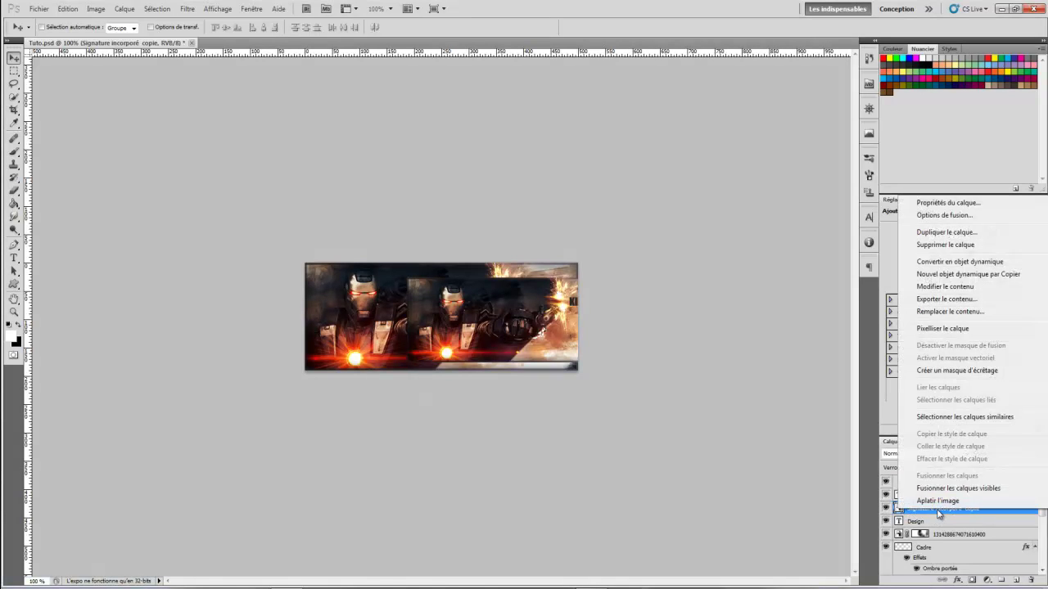
pyautogui.click(897, 371)
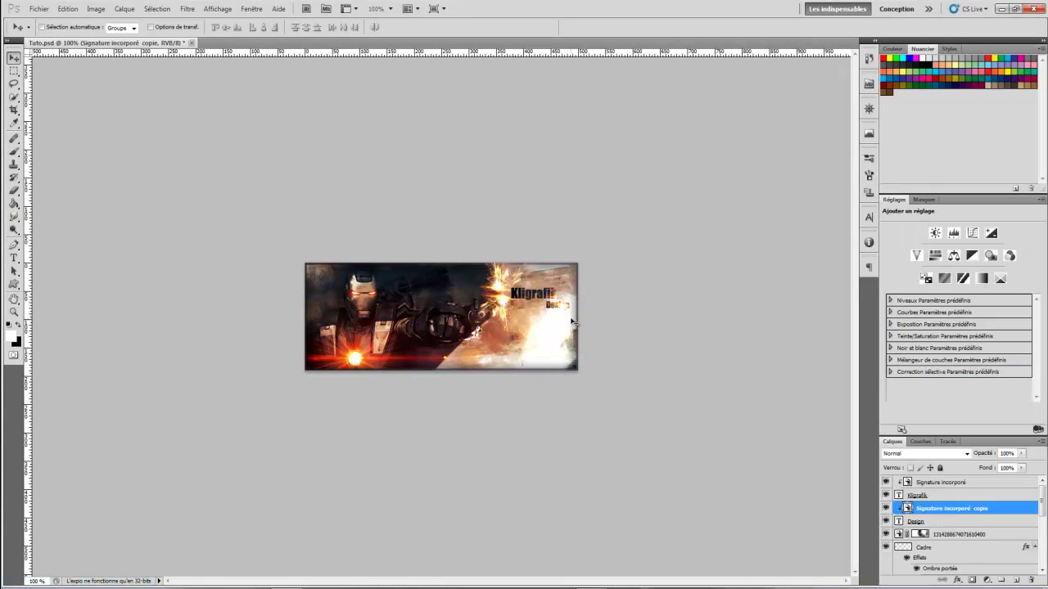
pyautogui.moveTo(533, 326); pyautogui.dragTo(554, 326)
pyautogui.click(943, 483)
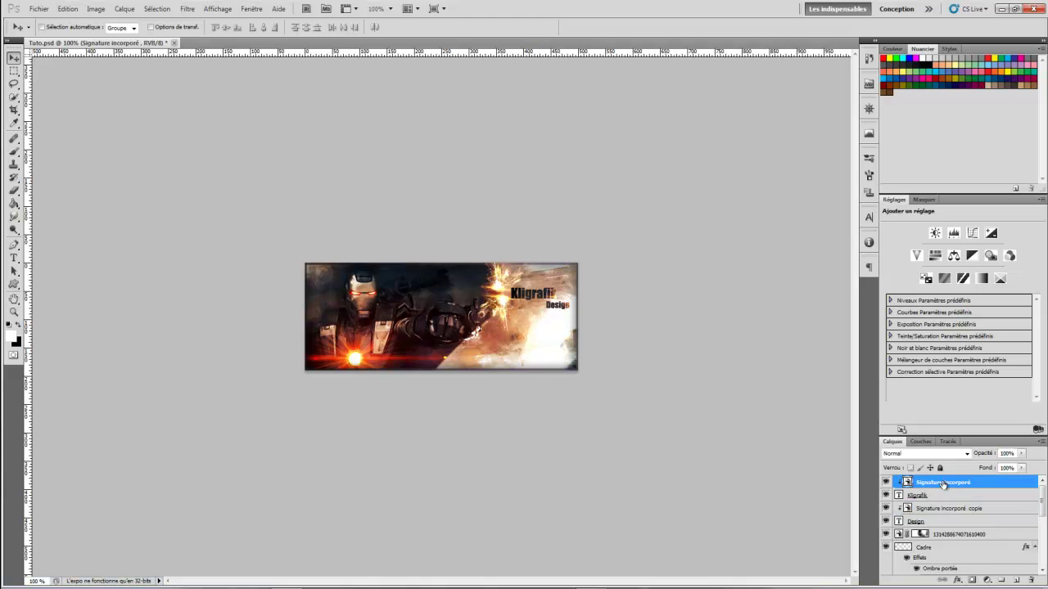
# Save the banner's PSD file, and save a PNG copy as Tuto.png on the desktop, replacing the existing file.
pyautogui.click(50, 10)
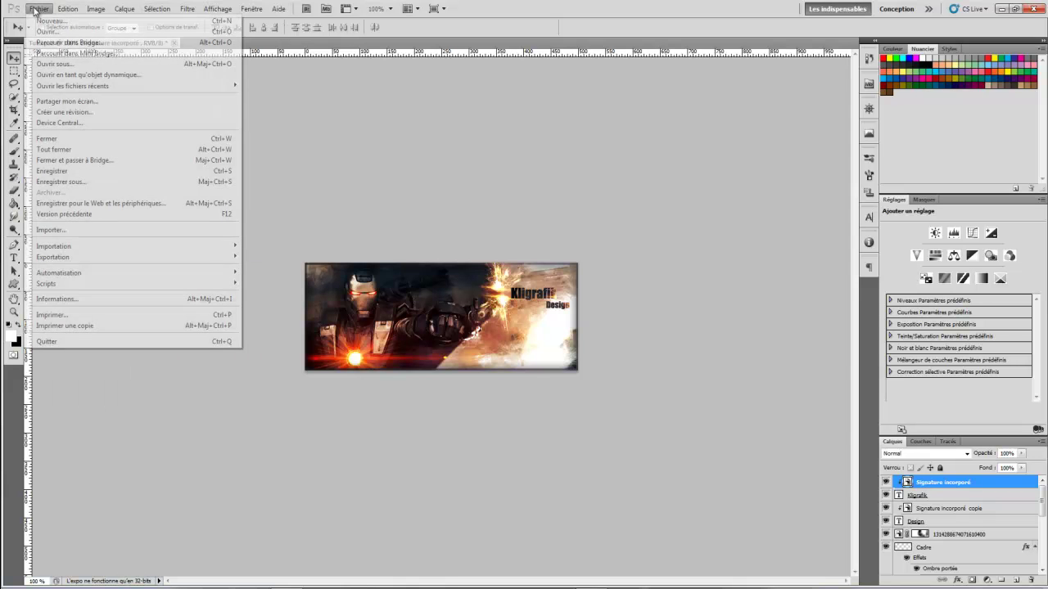
pyautogui.click(99, 174)
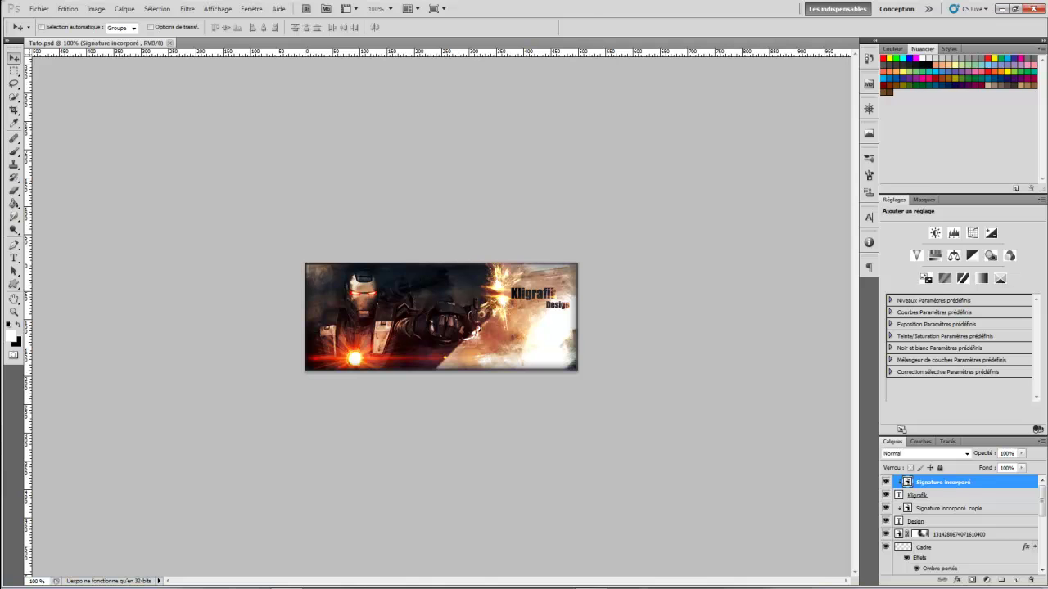
pyautogui.click(39, 9)
pyautogui.click(80, 191)
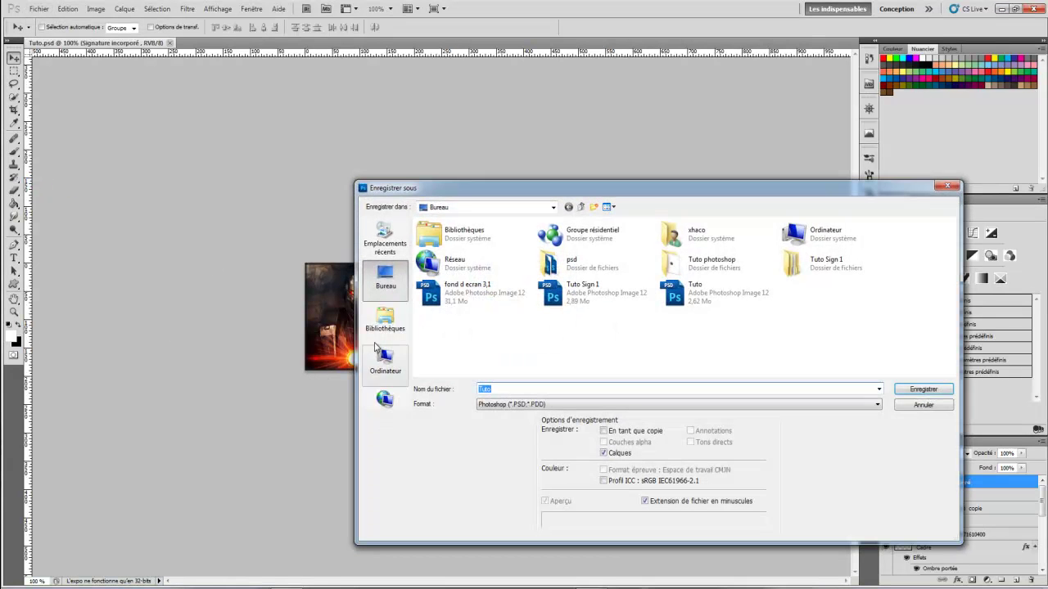
pyautogui.click(501, 404)
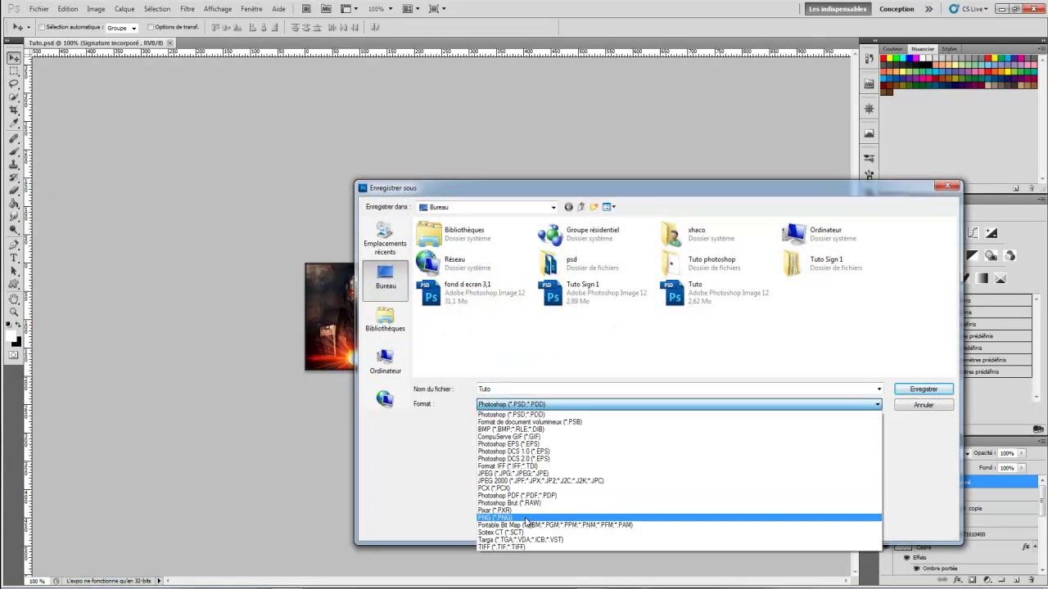
pyautogui.click(528, 522)
pyautogui.click(501, 389)
pyautogui.doubleClick(506, 389)
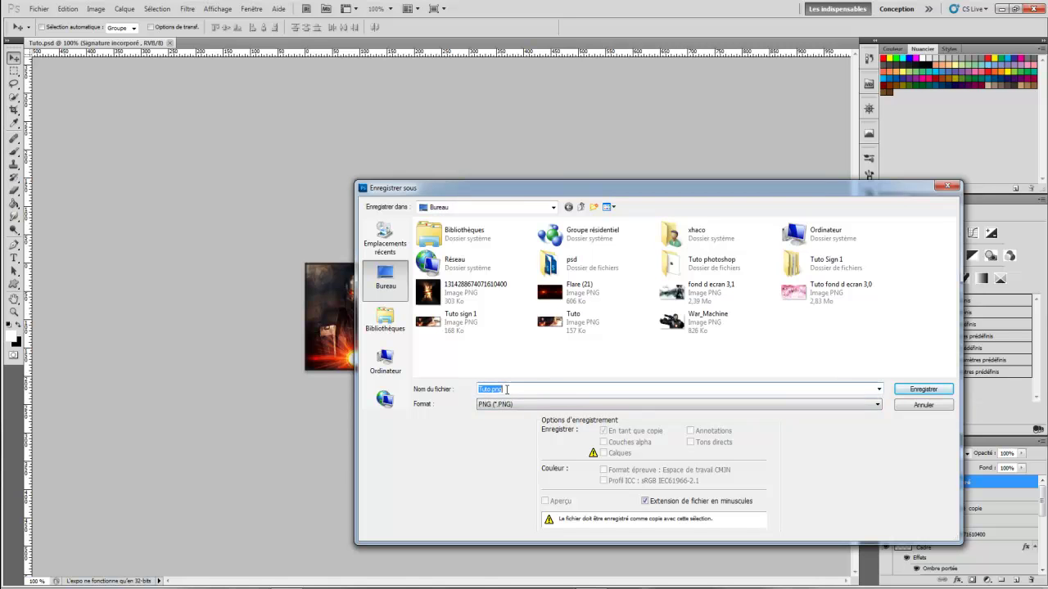
pyautogui.click(945, 391)
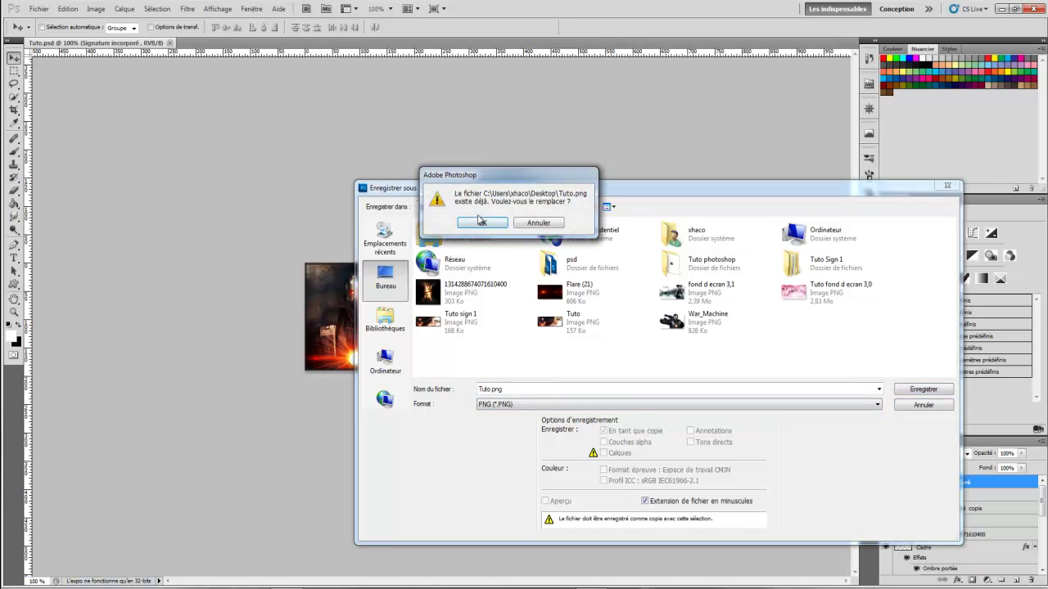
pyautogui.click(479, 223)
pyautogui.click(474, 220)
pyautogui.click(555, 200)
# Switch to the desktop, place the Tuto PNG beside the Tuto PSD file and open the PNG in Windows Photo Viewer.
pyautogui.click(1000, 8)
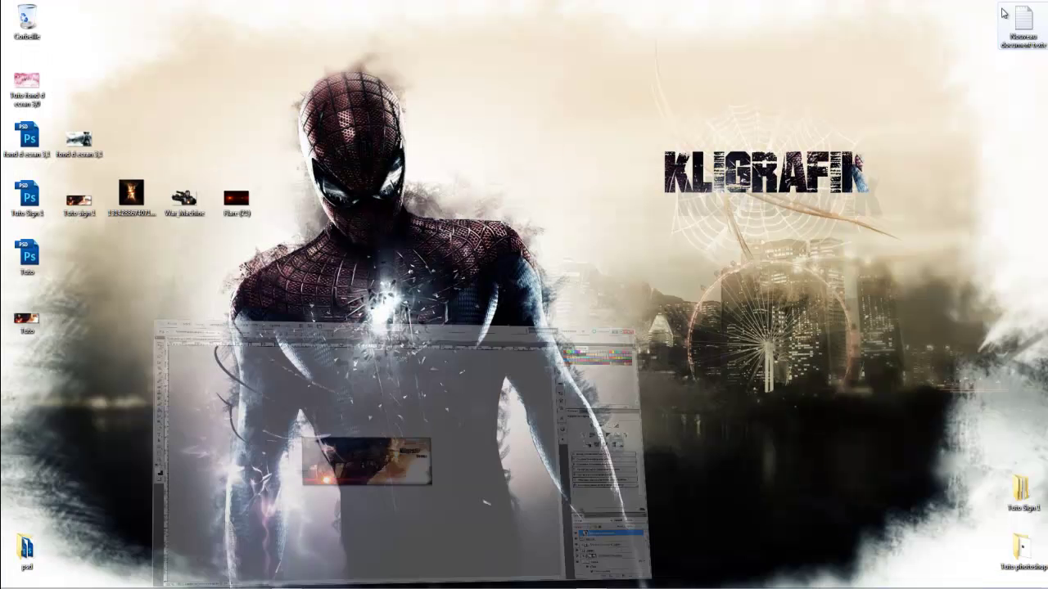
pyautogui.moveTo(27, 330); pyautogui.dragTo(79, 270)
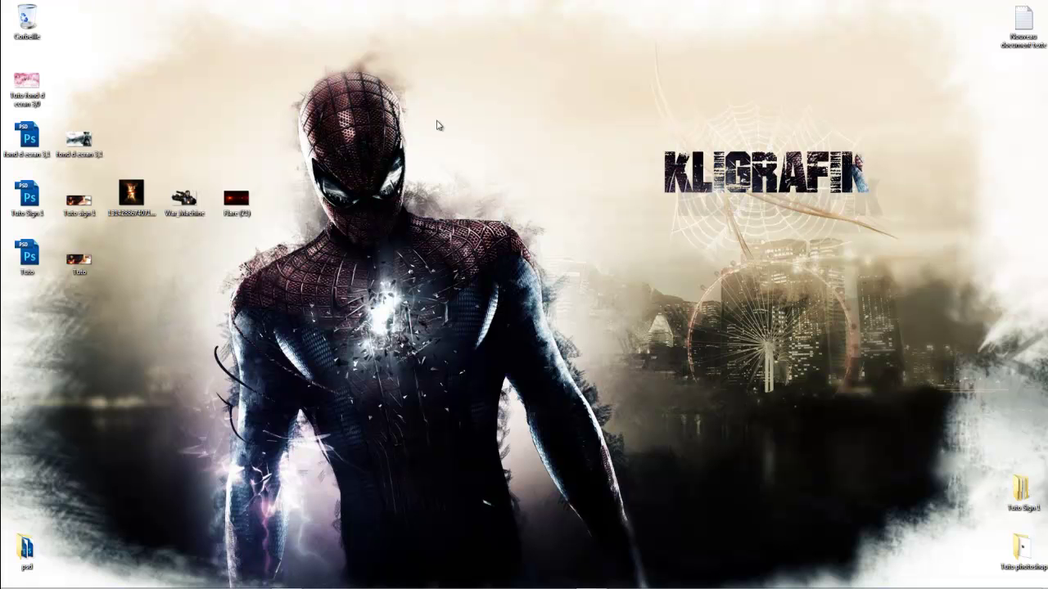
pyautogui.doubleClick(85, 268)
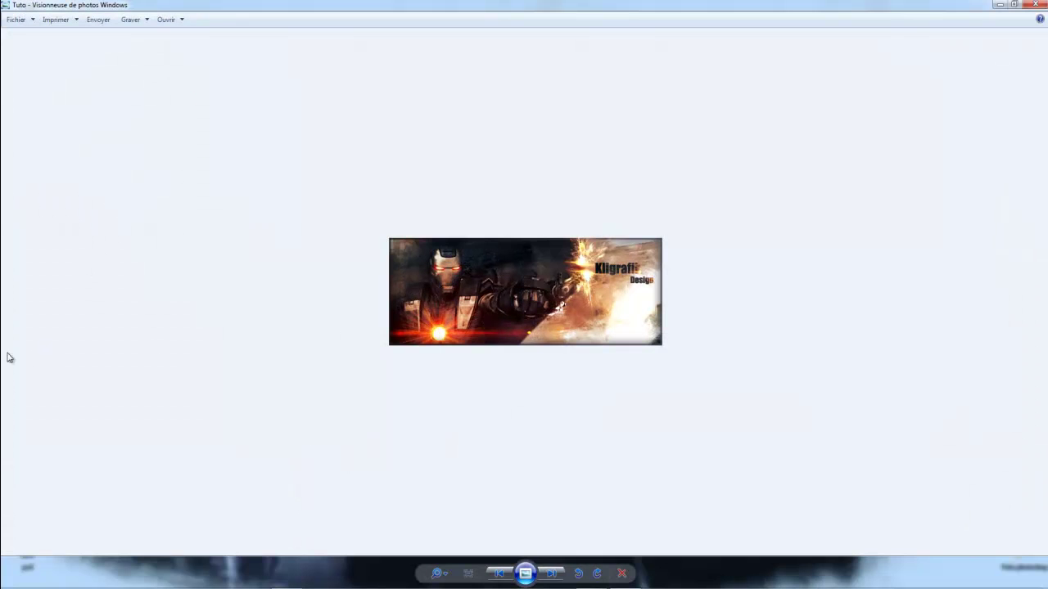